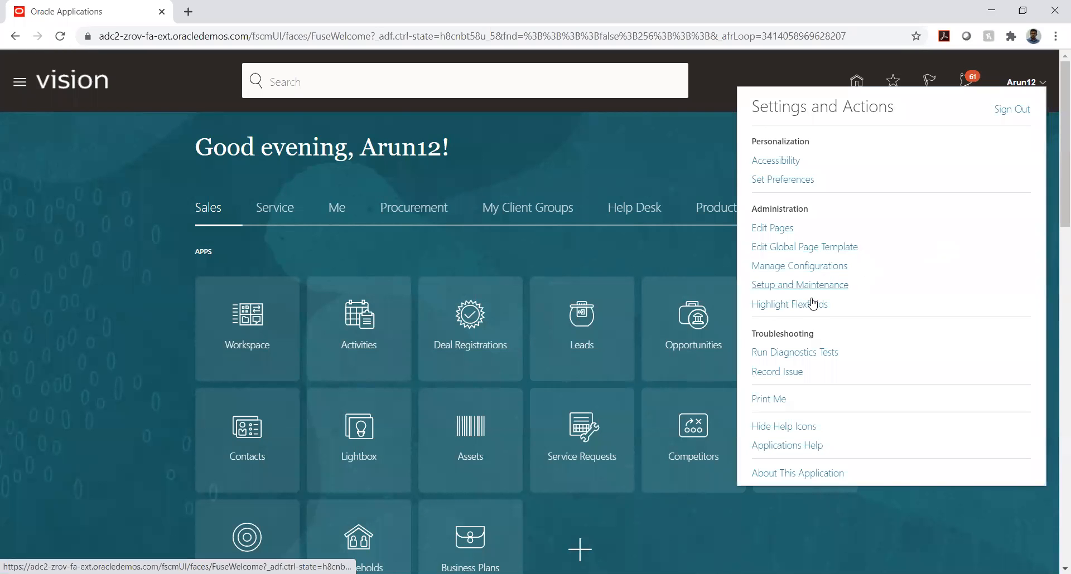
Open the TATA PROJECT implementation project from the Setup and Maintenance work area
click(814, 285)
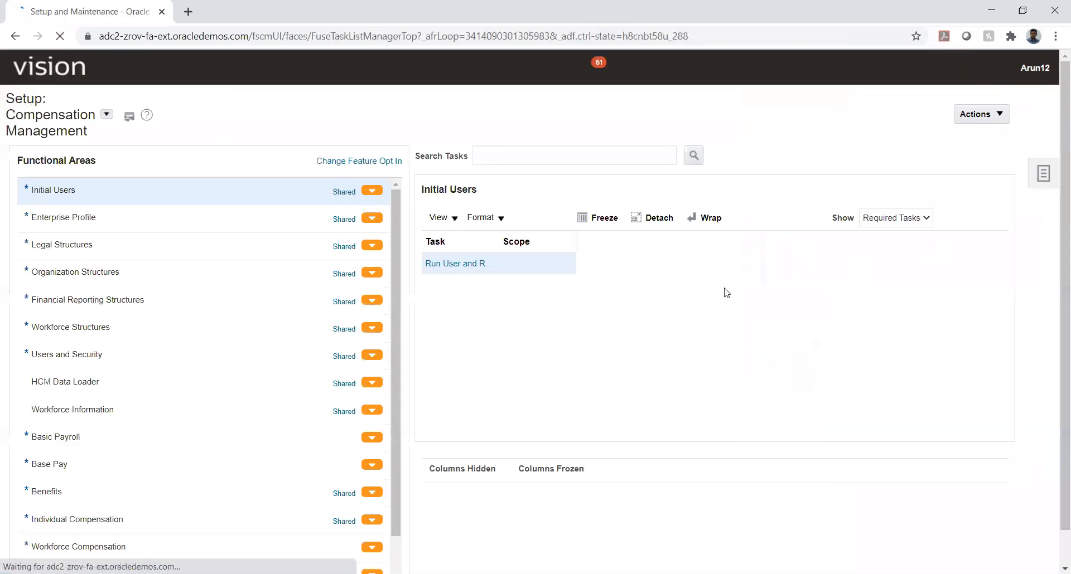
click(1042, 175)
click(936, 101)
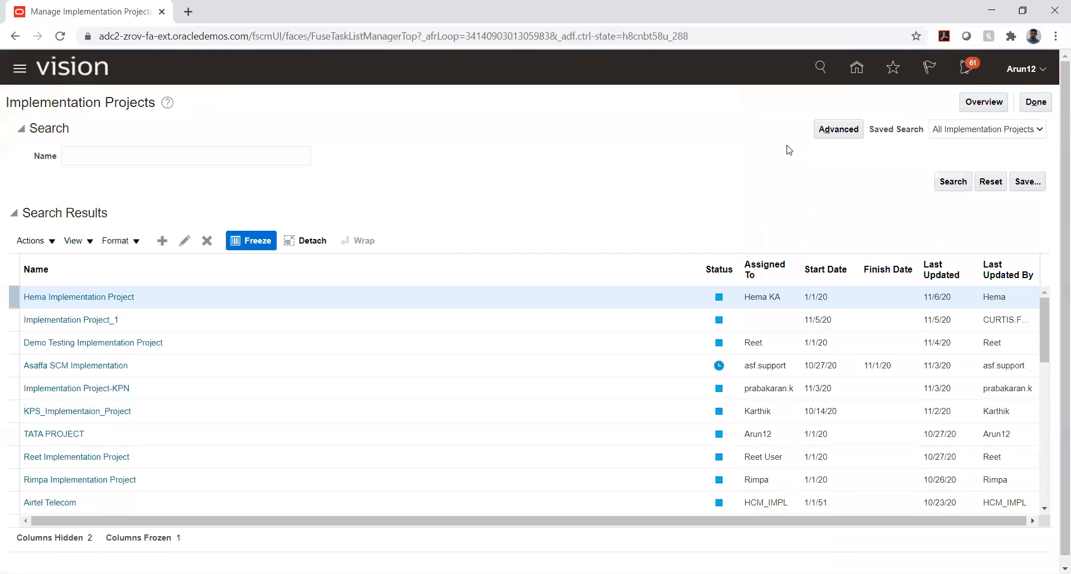
click(57, 435)
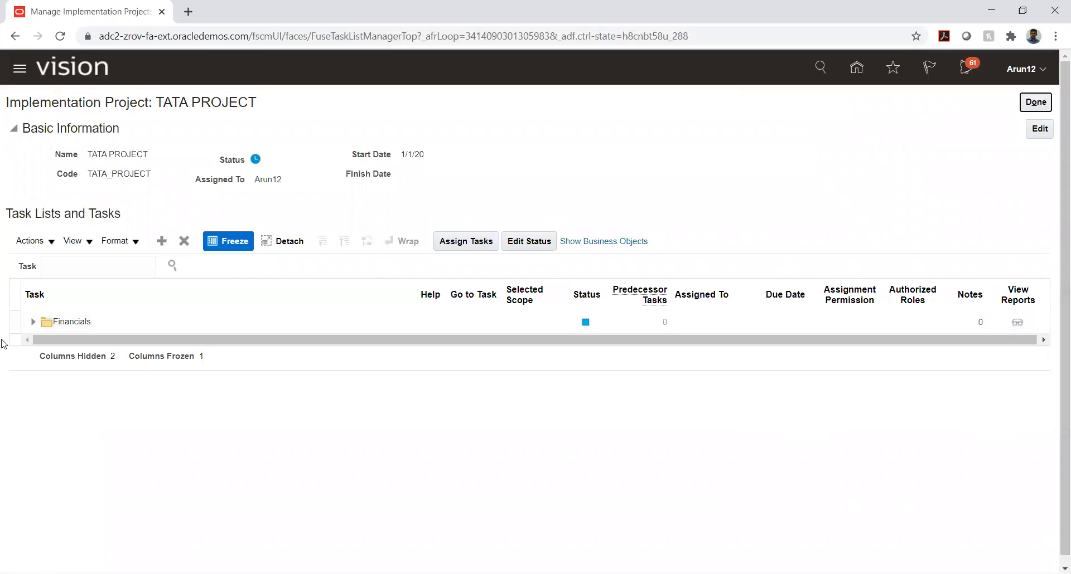
Open the Manage Intercompany Transaction Types task from Define and Maintain Intercompany Processing Rules under Financials
click(34, 324)
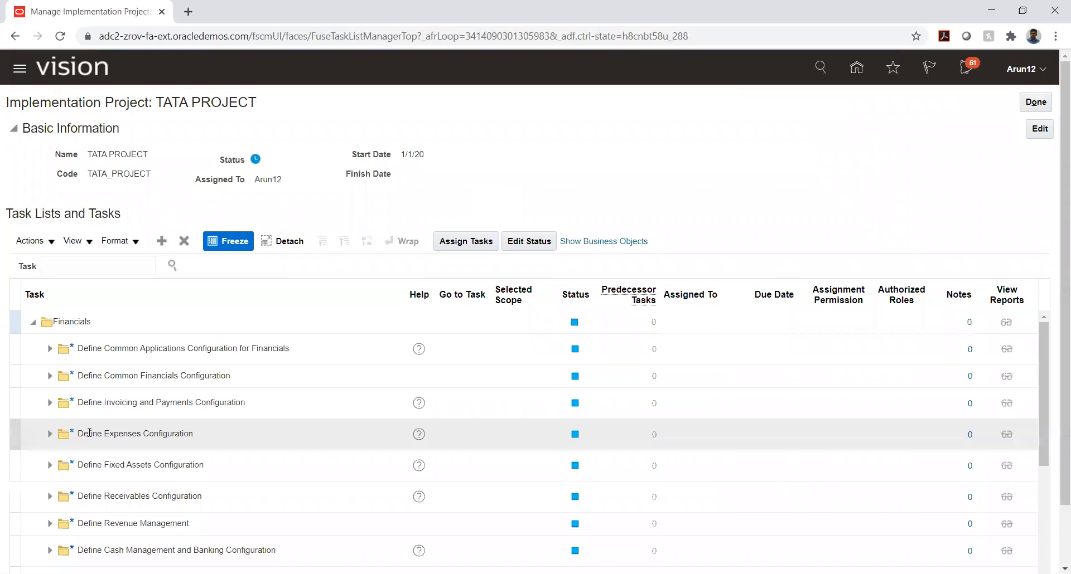
scroll(89, 430, down, 2)
scroll(88, 429, down, 2)
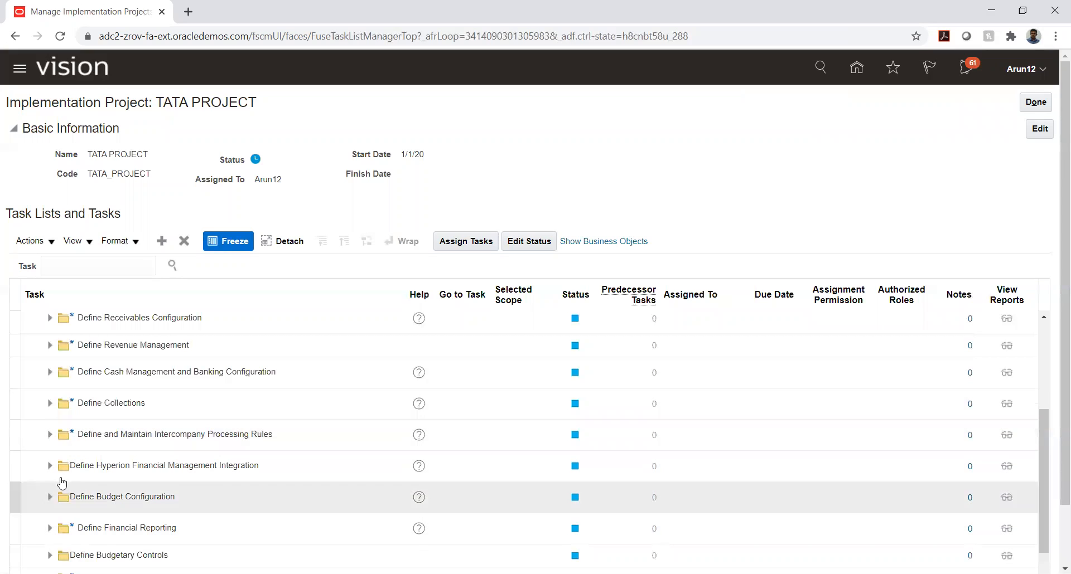
scroll(141, 373, down, 3)
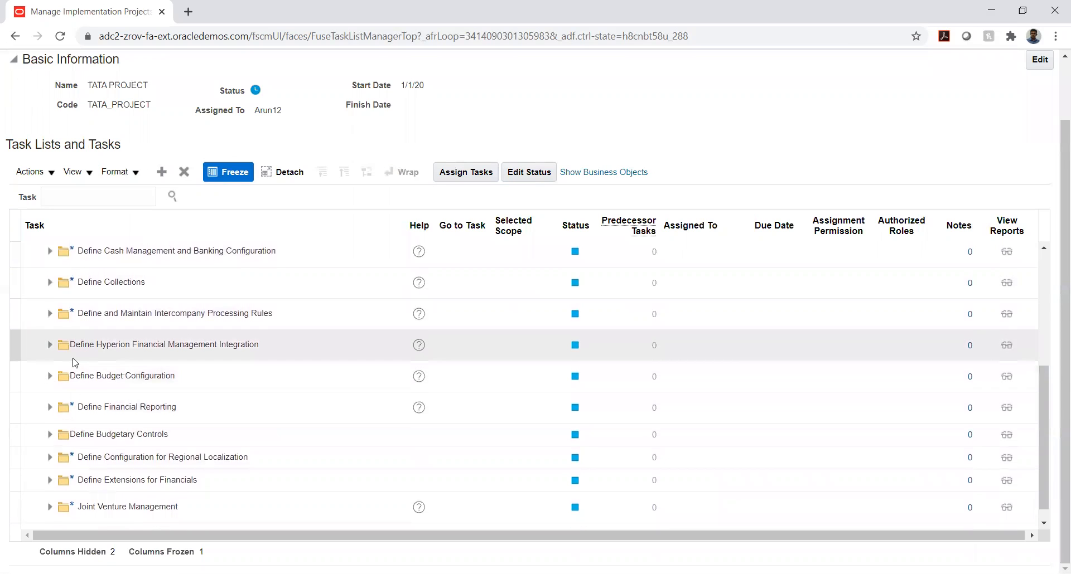
click(49, 314)
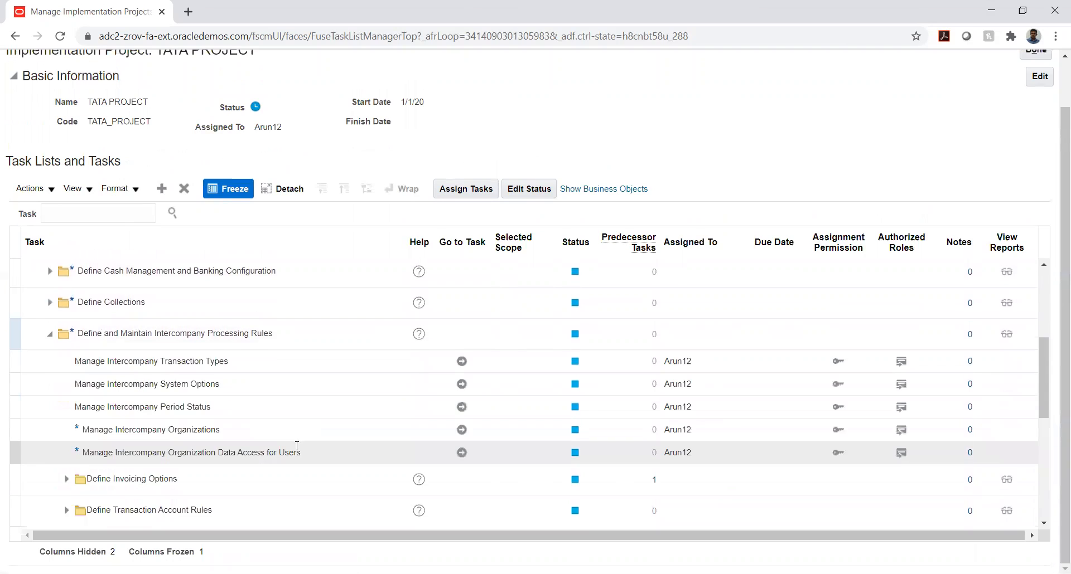
click(462, 361)
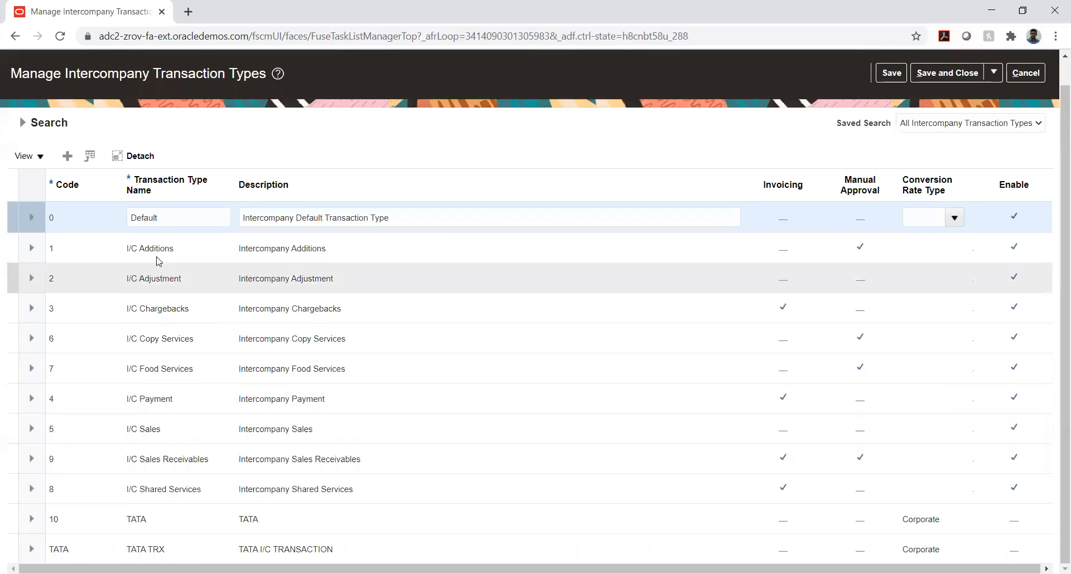
Examine the Default transaction type's name, invoicing, manual approval and conversion rate type settings, comparing its name with I/C Shared Services
click(165, 219)
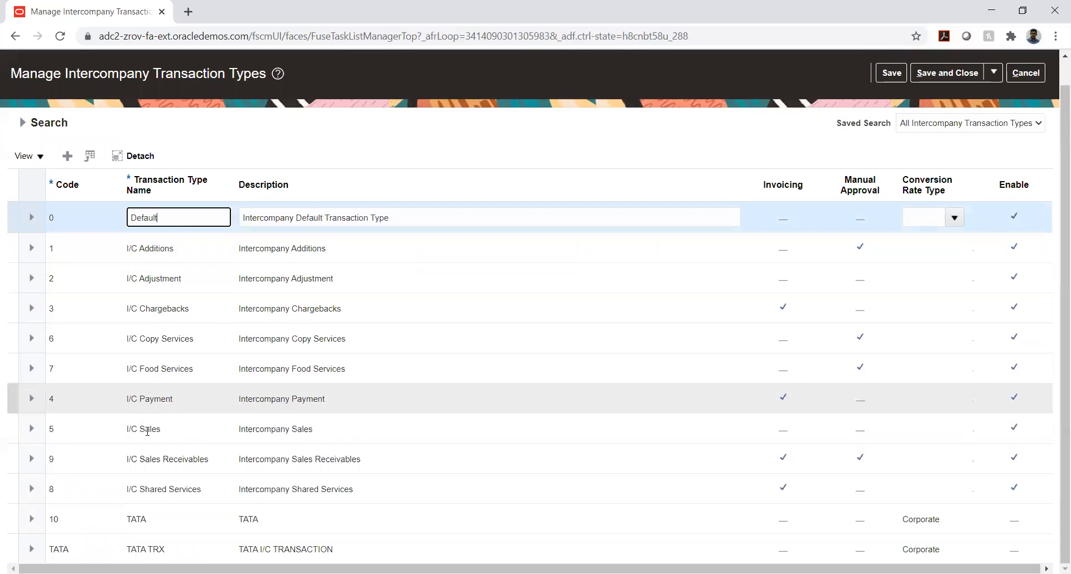
click(158, 488)
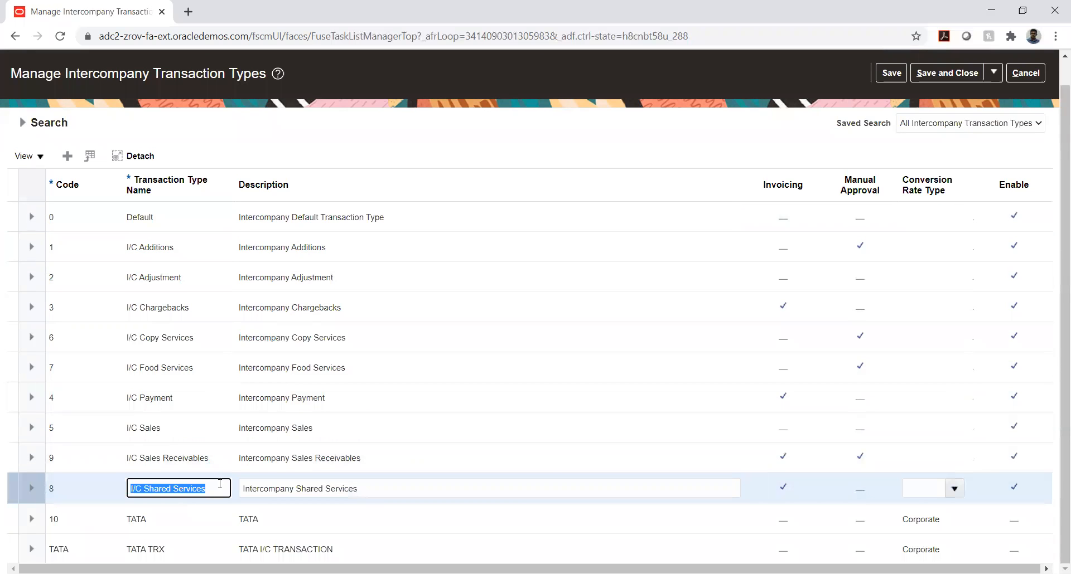
click(200, 217)
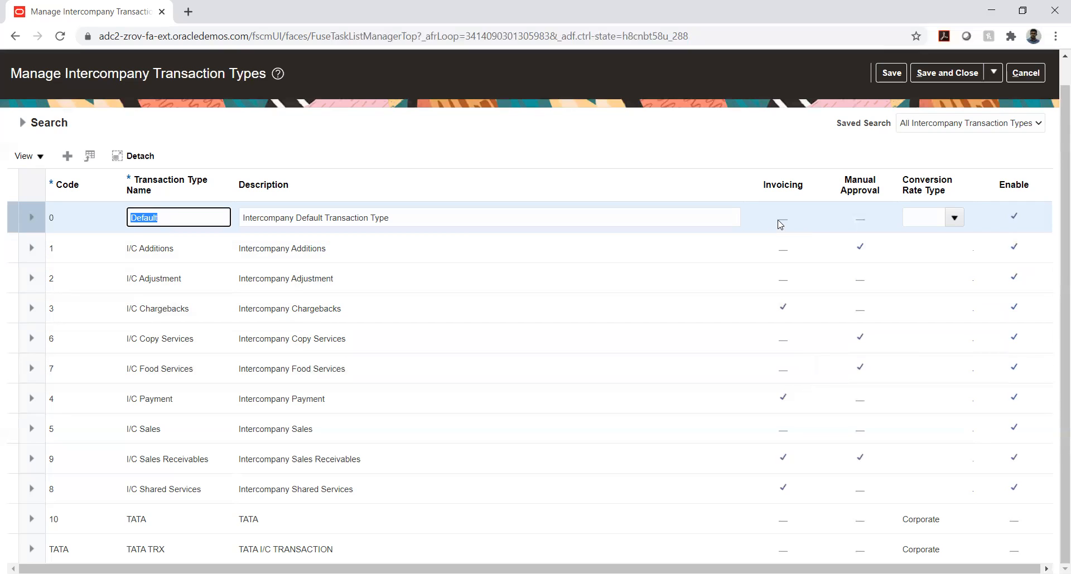
click(779, 223)
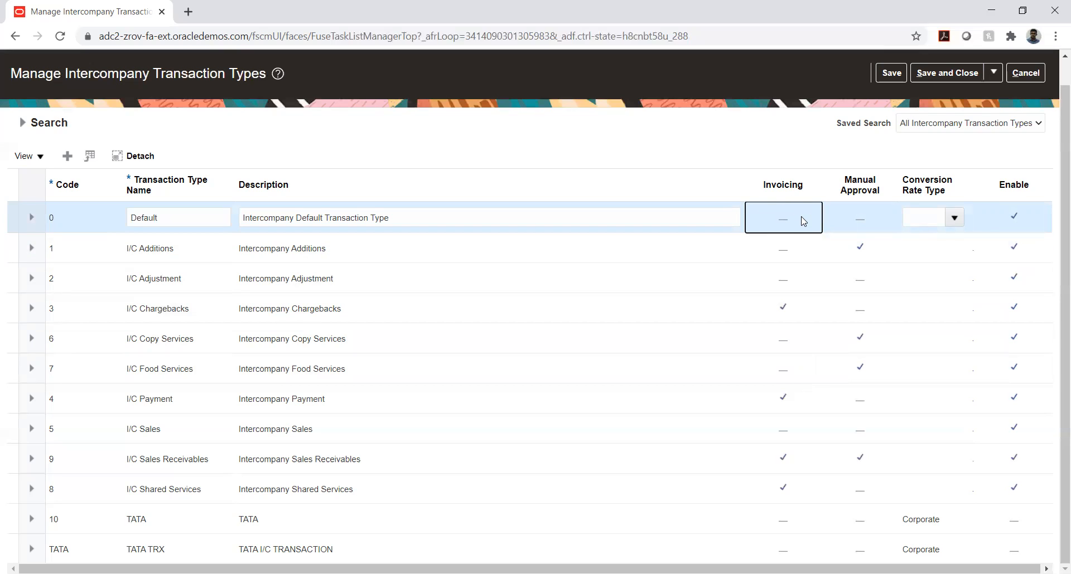
click(863, 218)
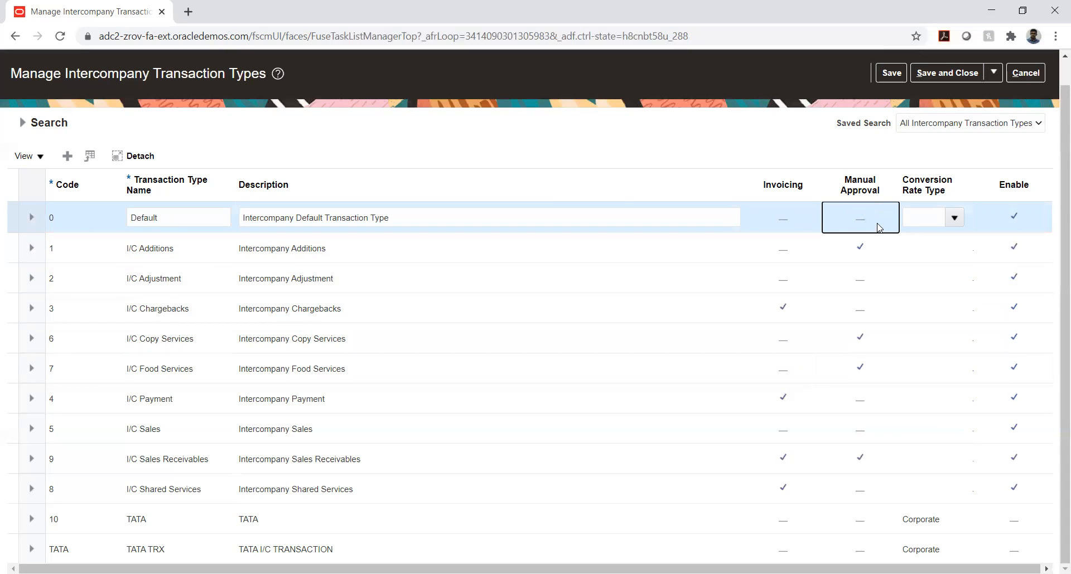
click(937, 215)
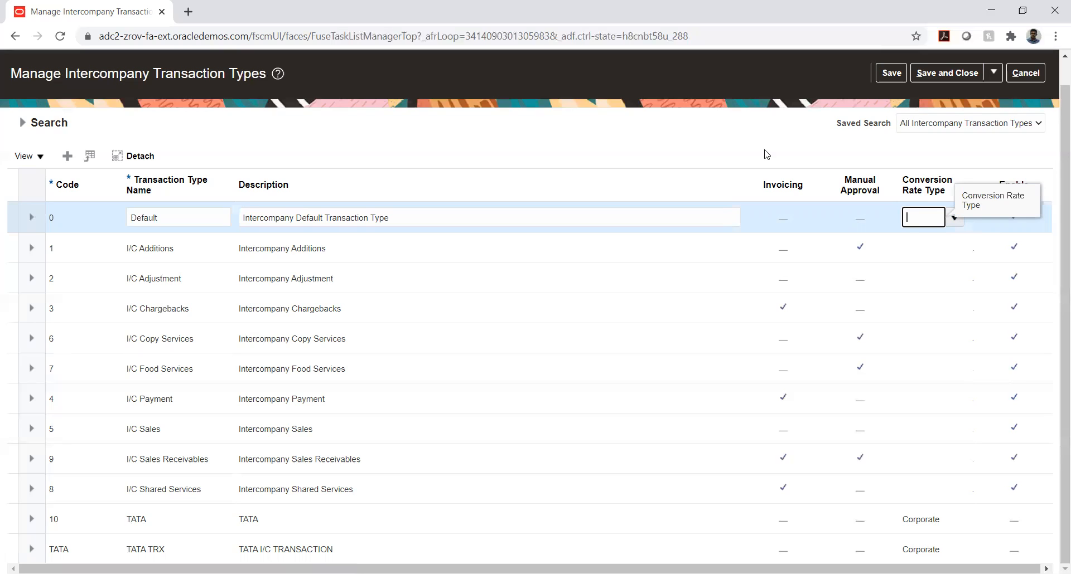
click(655, 142)
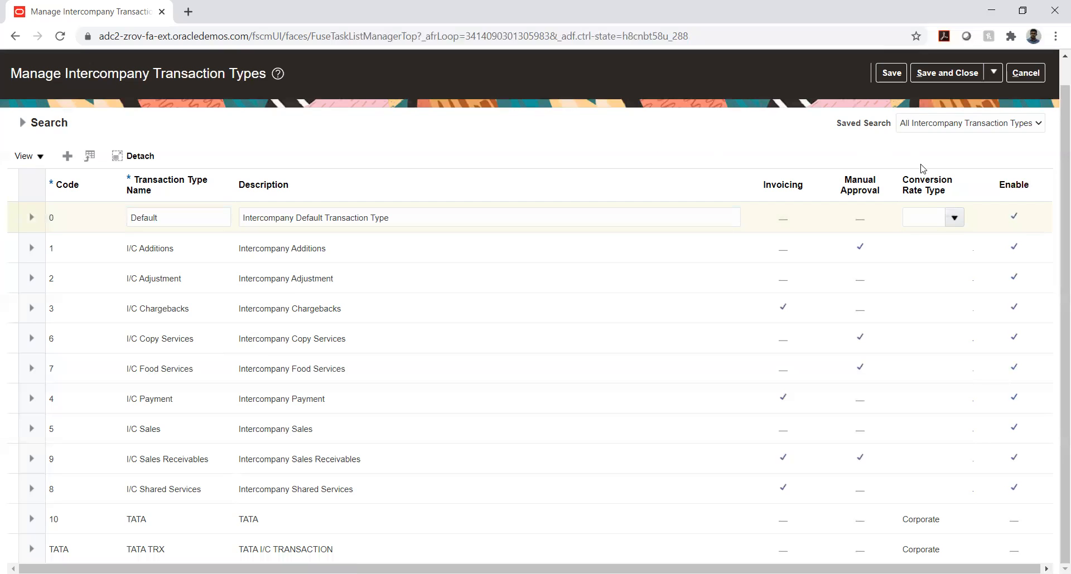
click(924, 218)
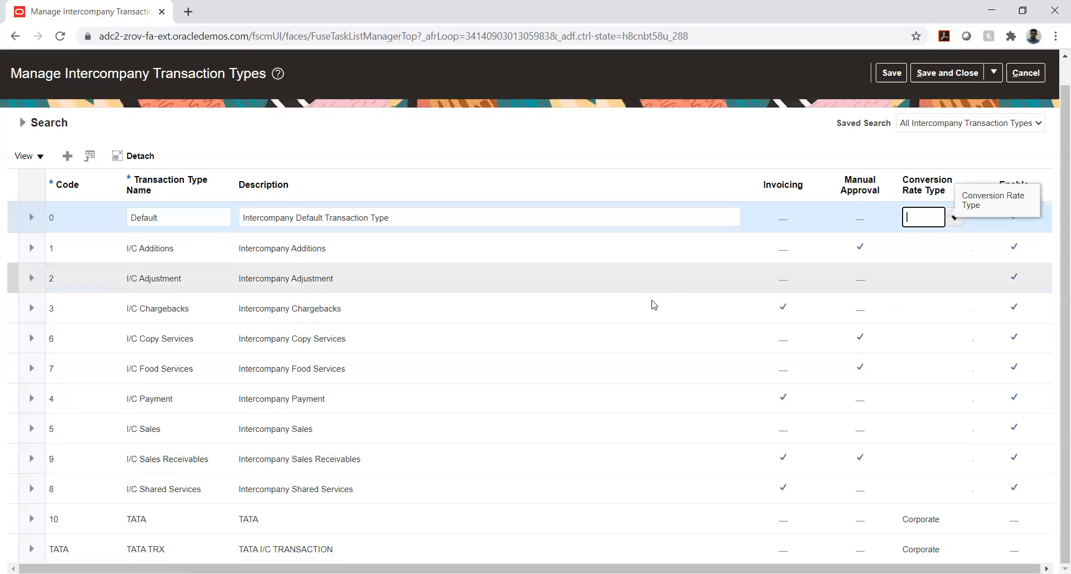
Review the I/C Shared Services, I/C Adjustment, TATA and I/C Additions transaction types, and save and close the list
click(242, 485)
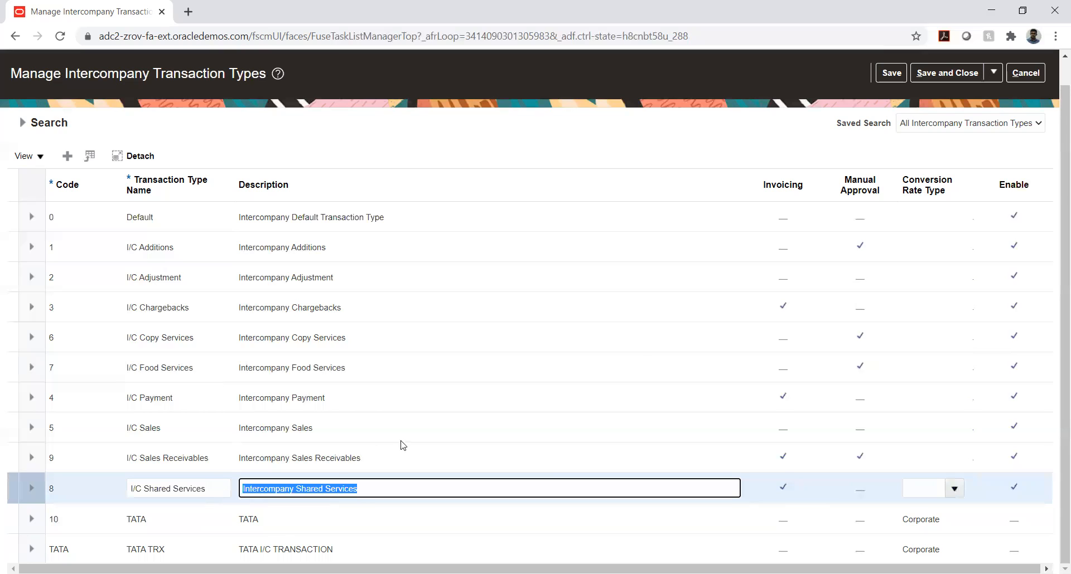
click(810, 143)
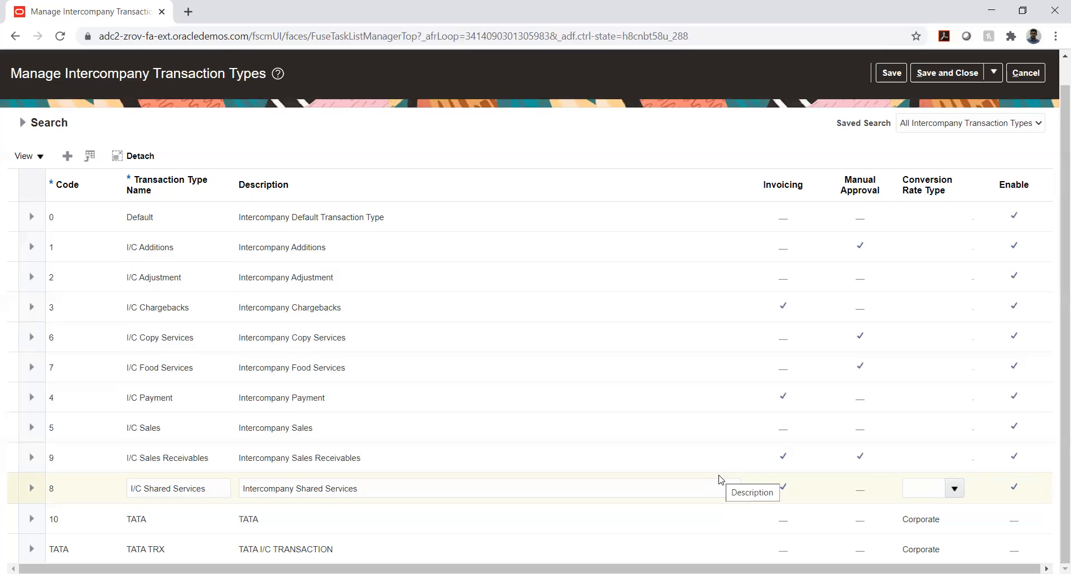
triple_click(214, 488)
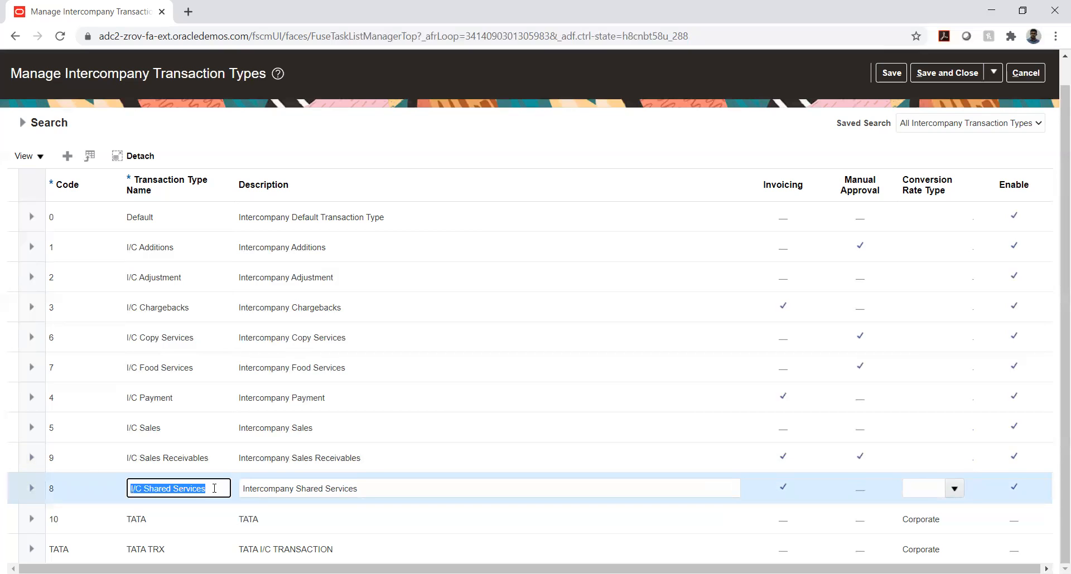
click(184, 286)
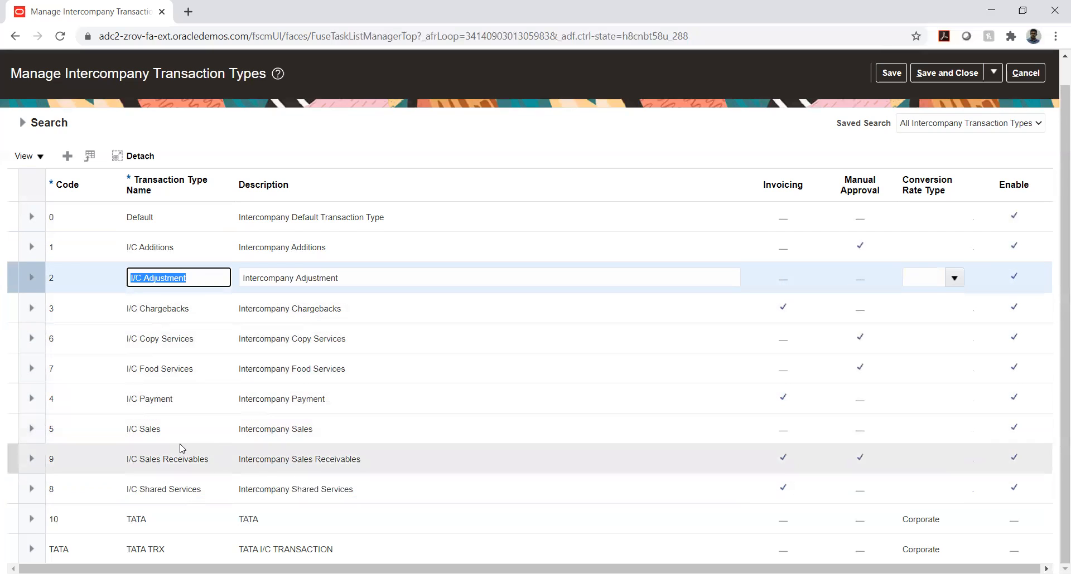
click(166, 516)
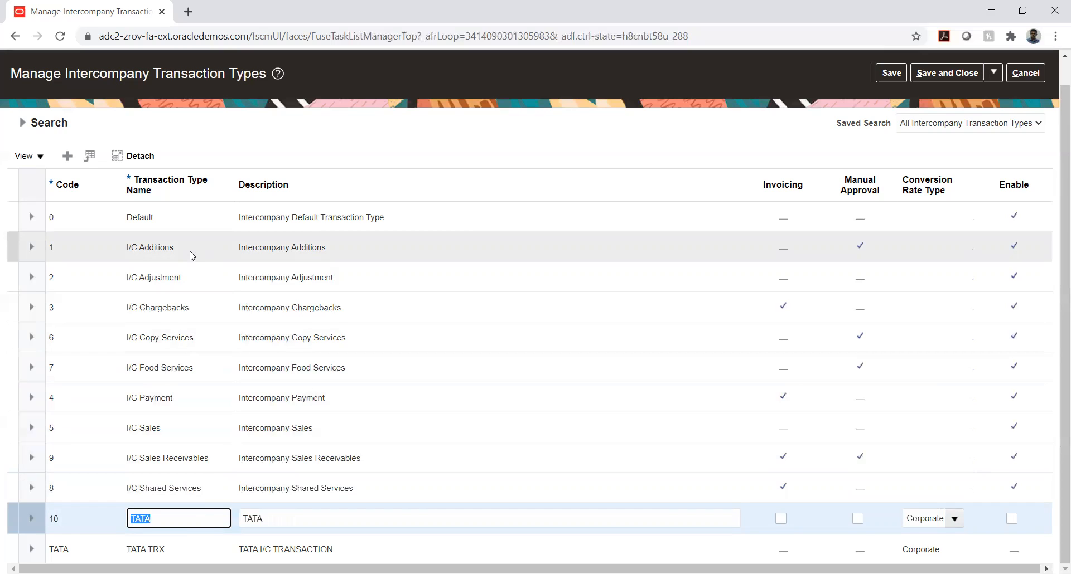
click(192, 255)
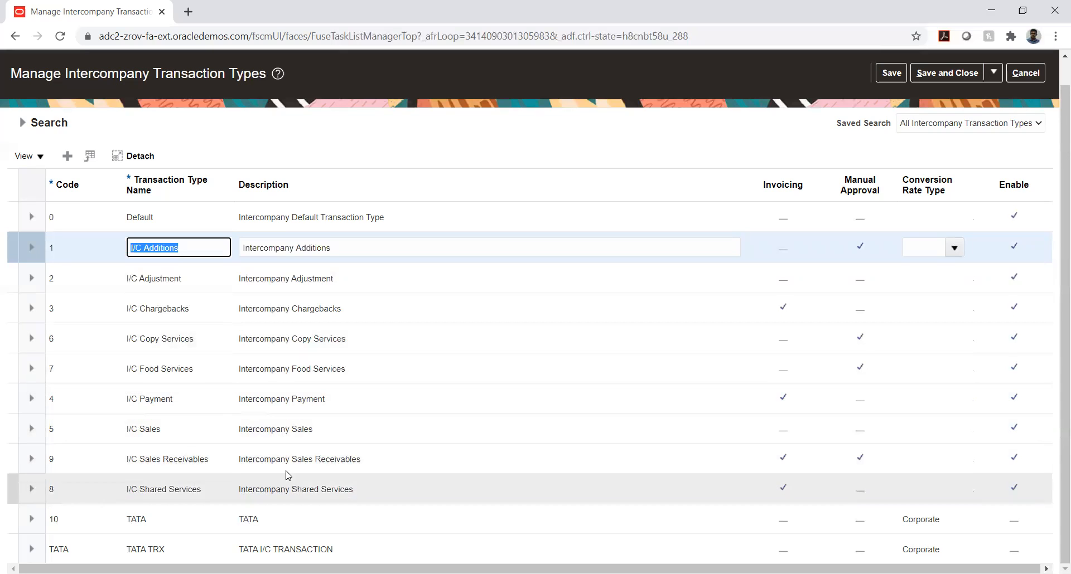
click(940, 76)
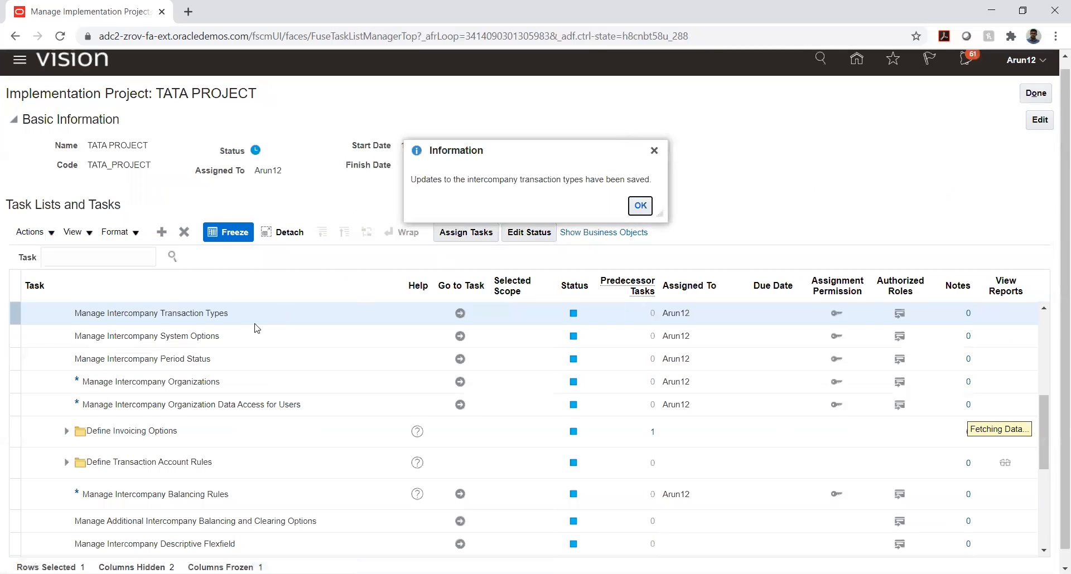
key(Return)
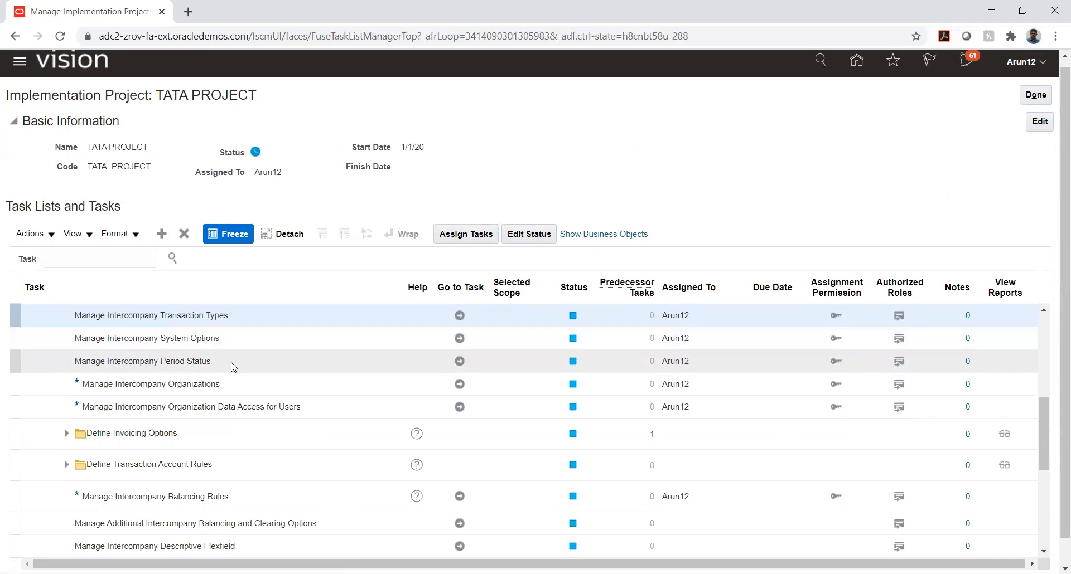
Open Manage Intercompany System Options for editing, check the intercompany calendar and period type, and return to the task list without saving
click(457, 341)
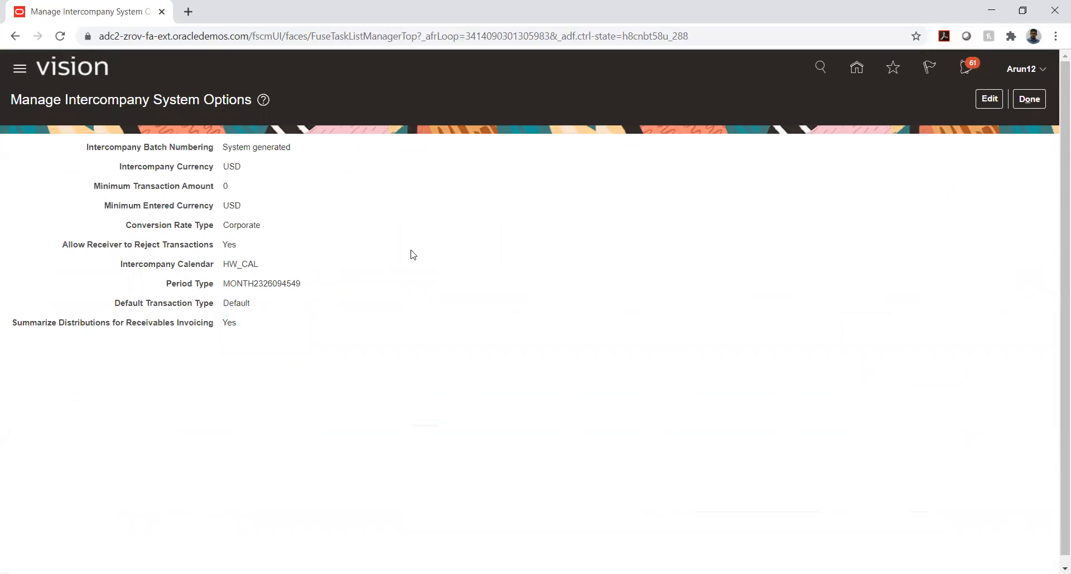
click(989, 99)
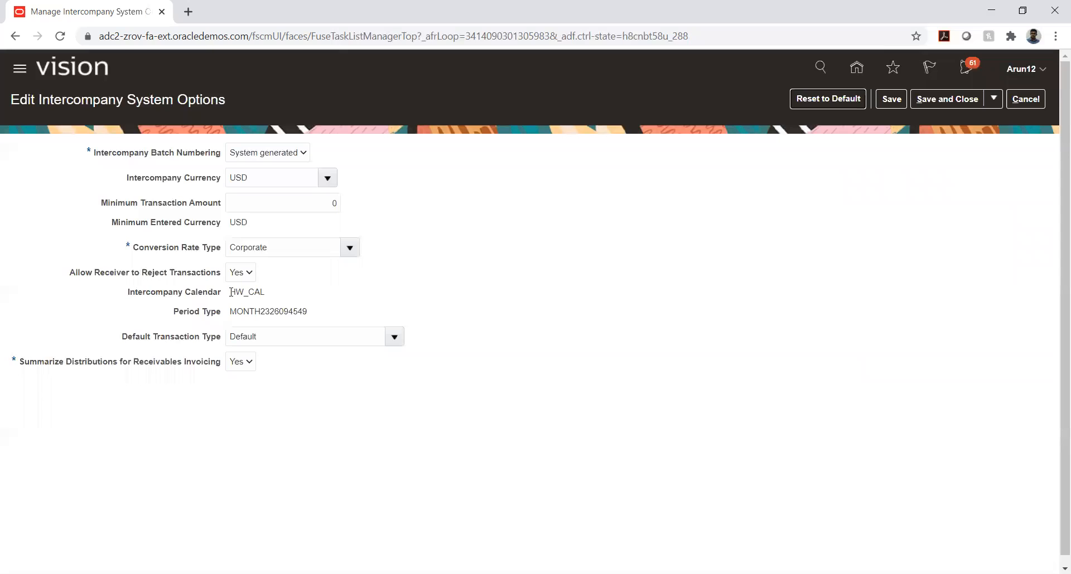
drag(231, 291, 271, 292)
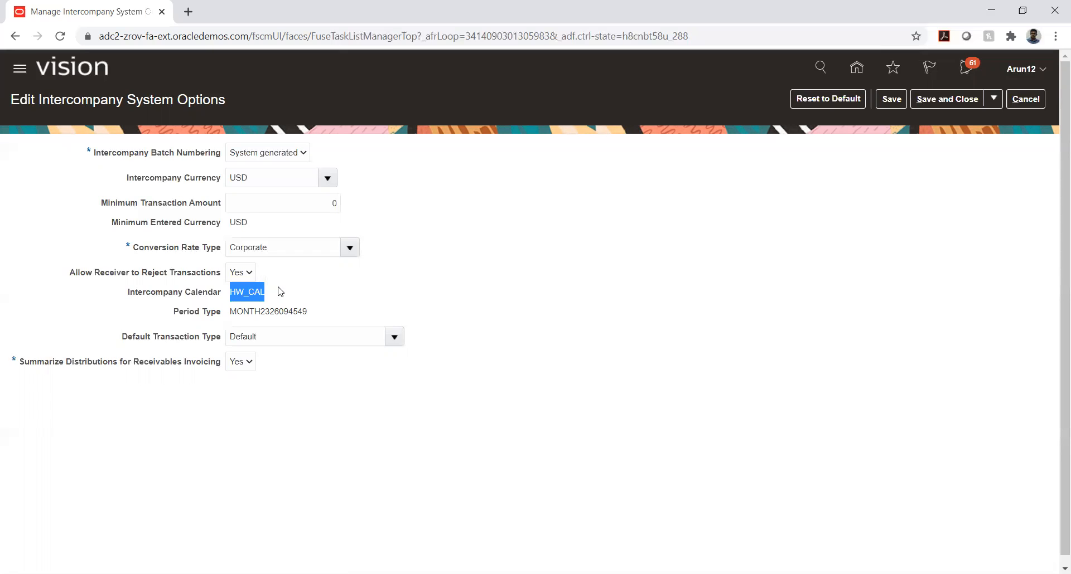
click(251, 300)
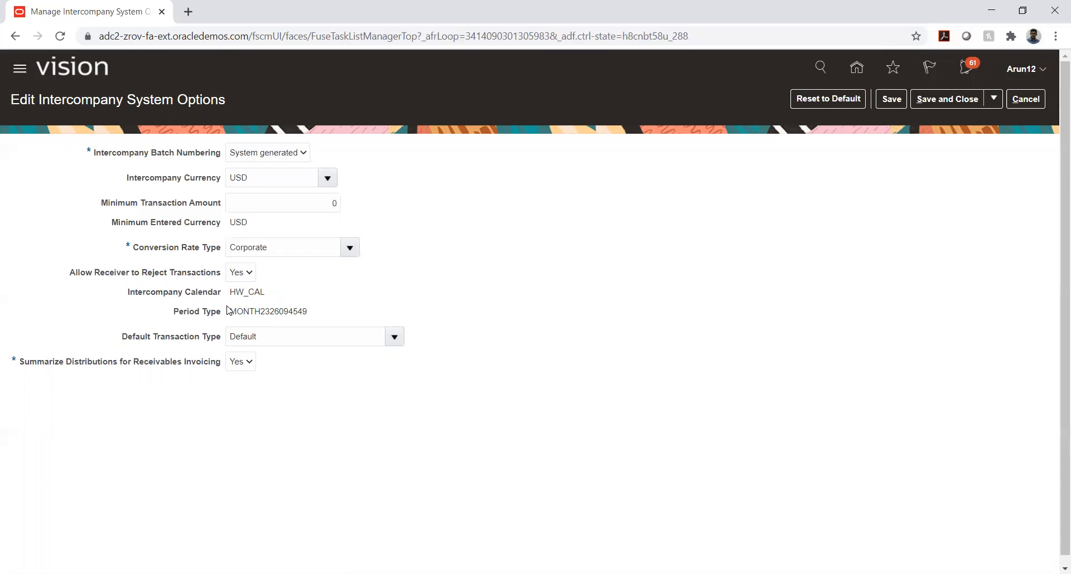
drag(230, 315, 310, 311)
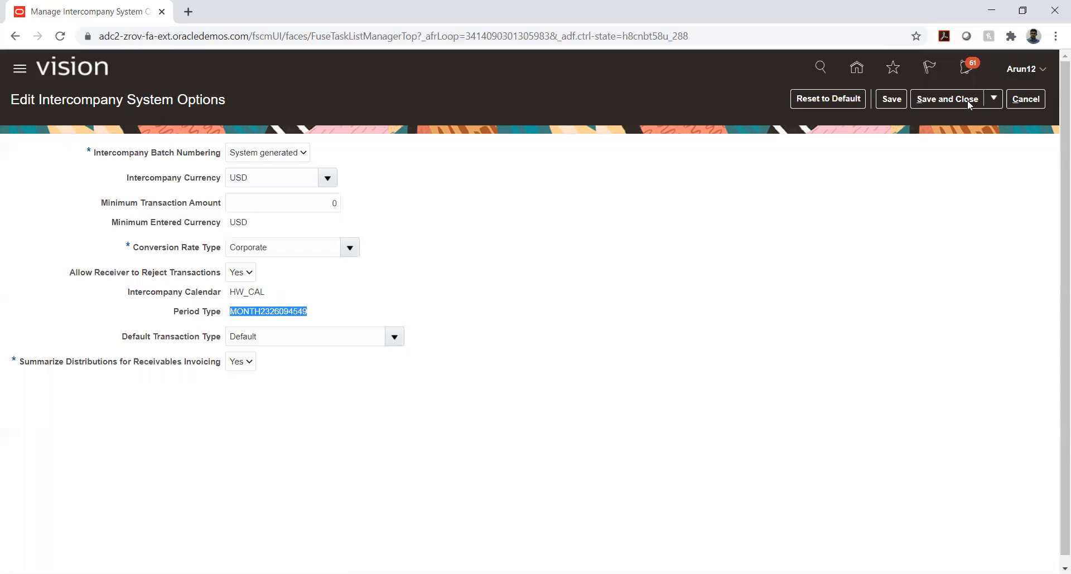
click(1025, 99)
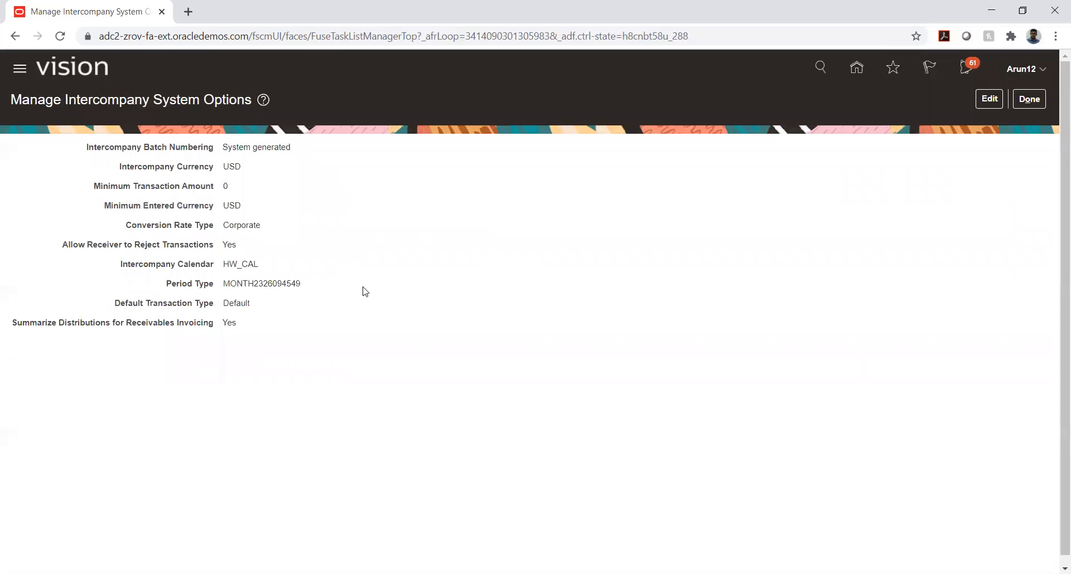
click(1029, 99)
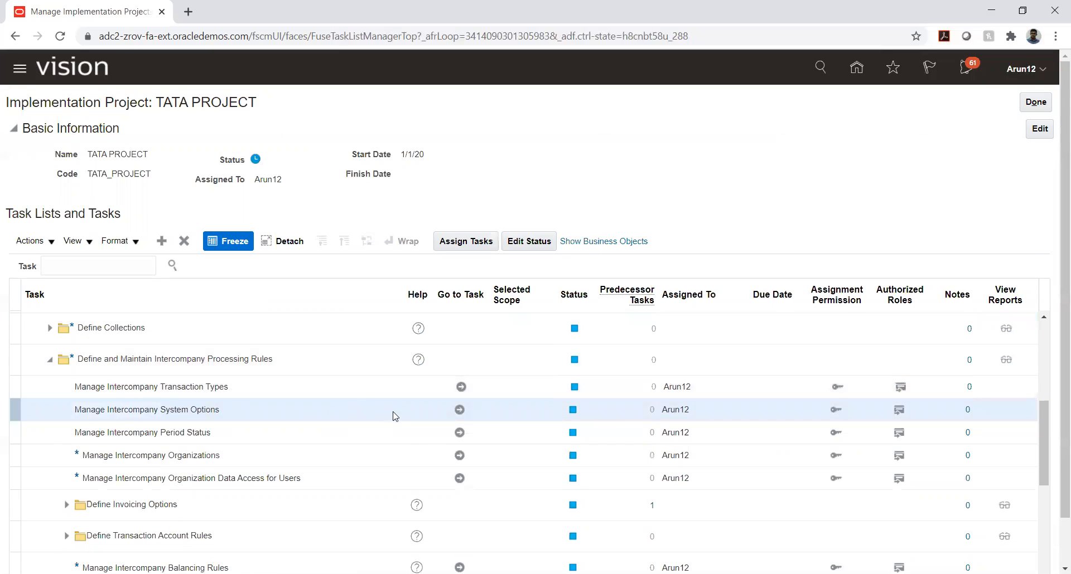
Reopen the intercompany system options in edit mode and examine the Intercompany Calendar value
click(457, 410)
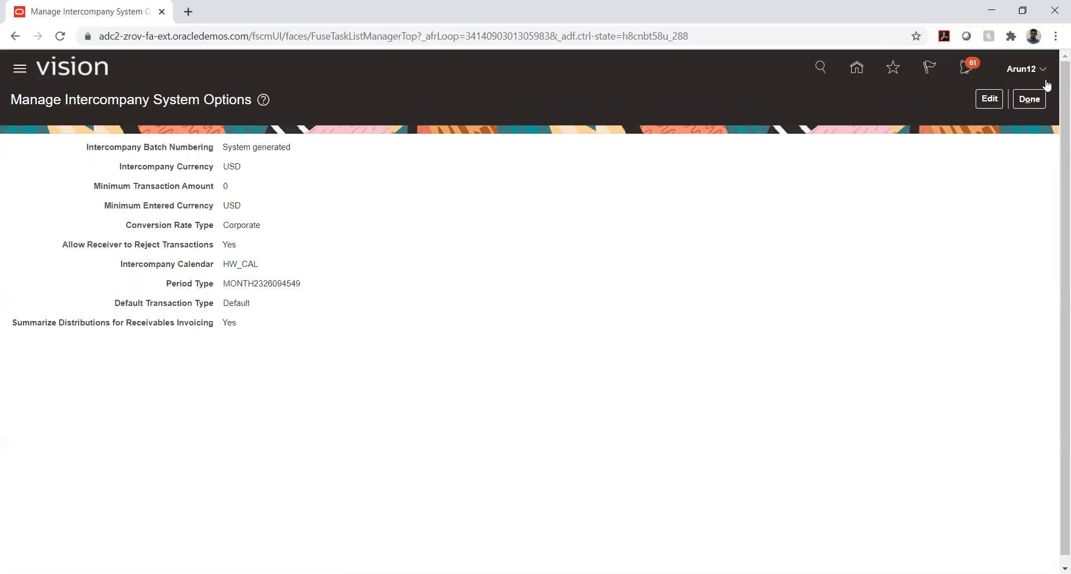
click(998, 98)
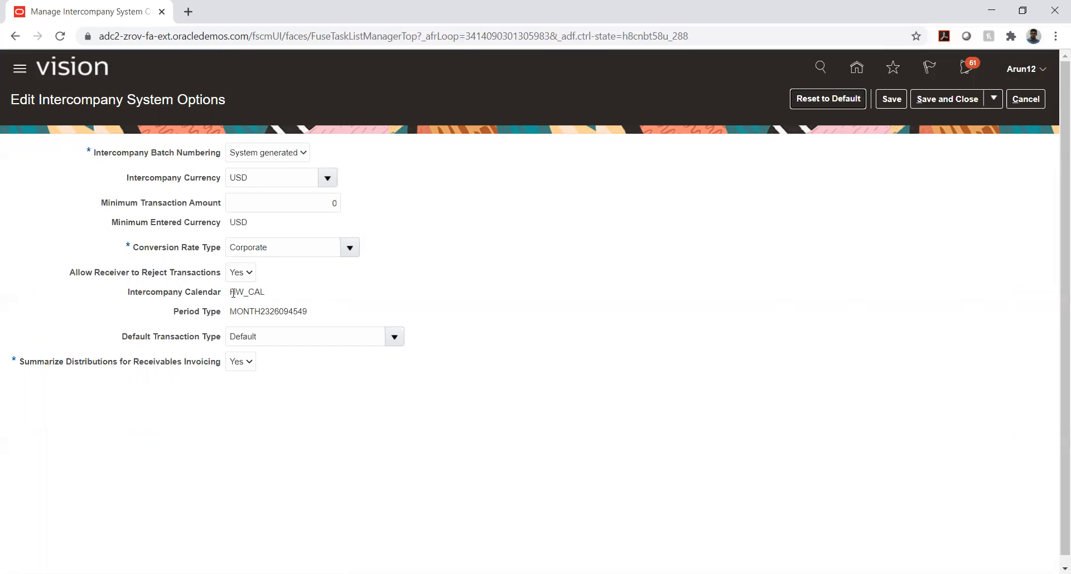
drag(233, 293, 267, 297)
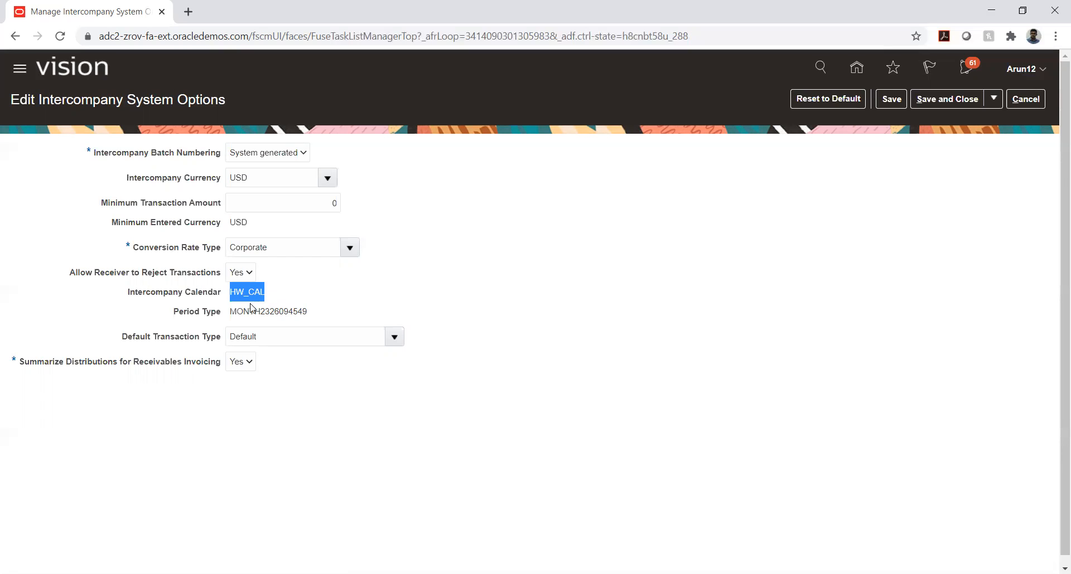
click(249, 306)
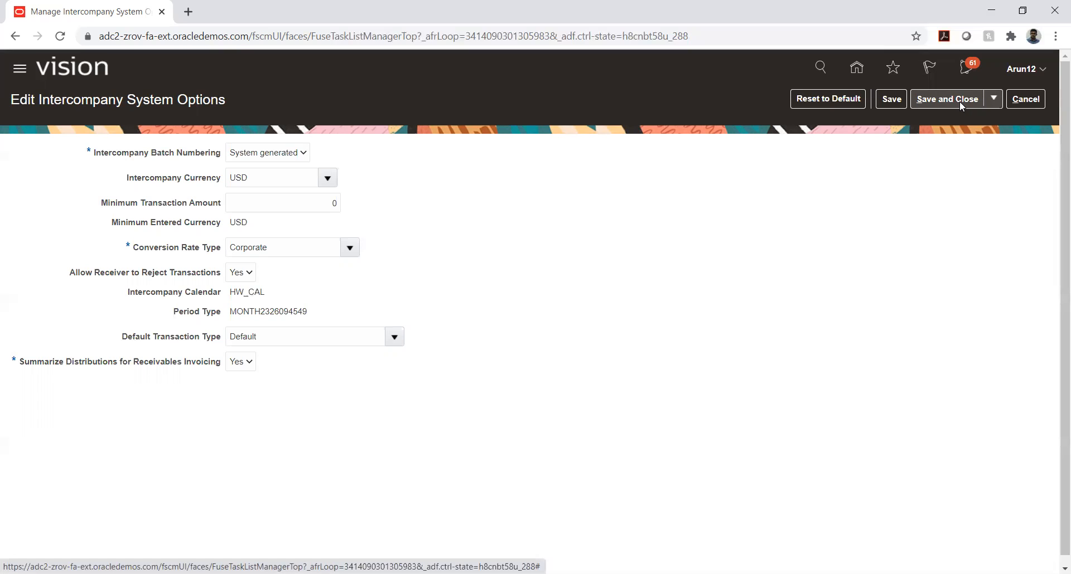
Examine the Intercompany Batch Numbering, Intercompany Currency and Intercompany Calendar settings in the system options
click(281, 158)
click(377, 176)
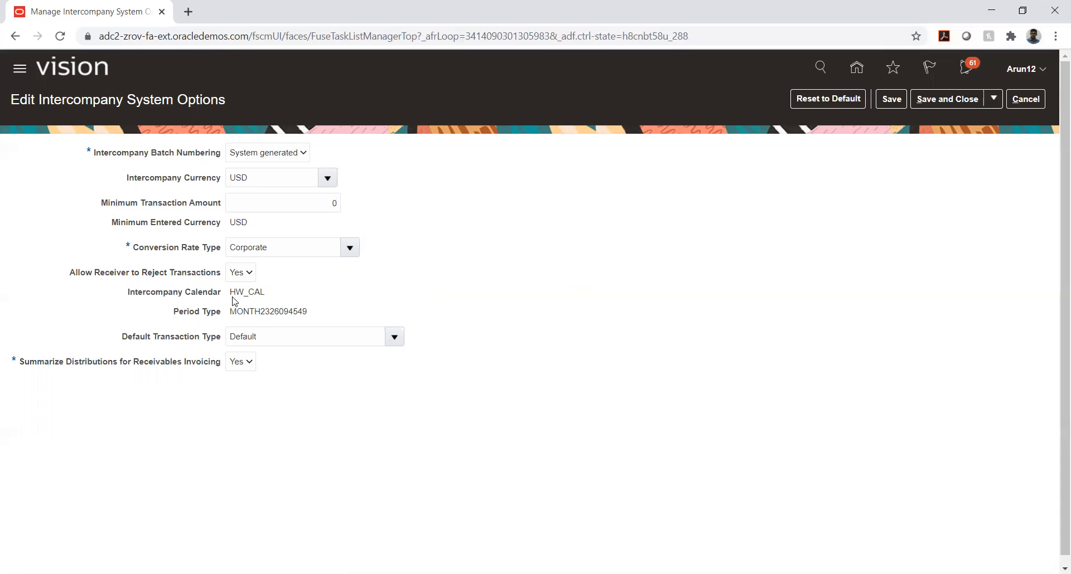
drag(231, 293, 252, 288)
click(256, 289)
double_click(260, 290)
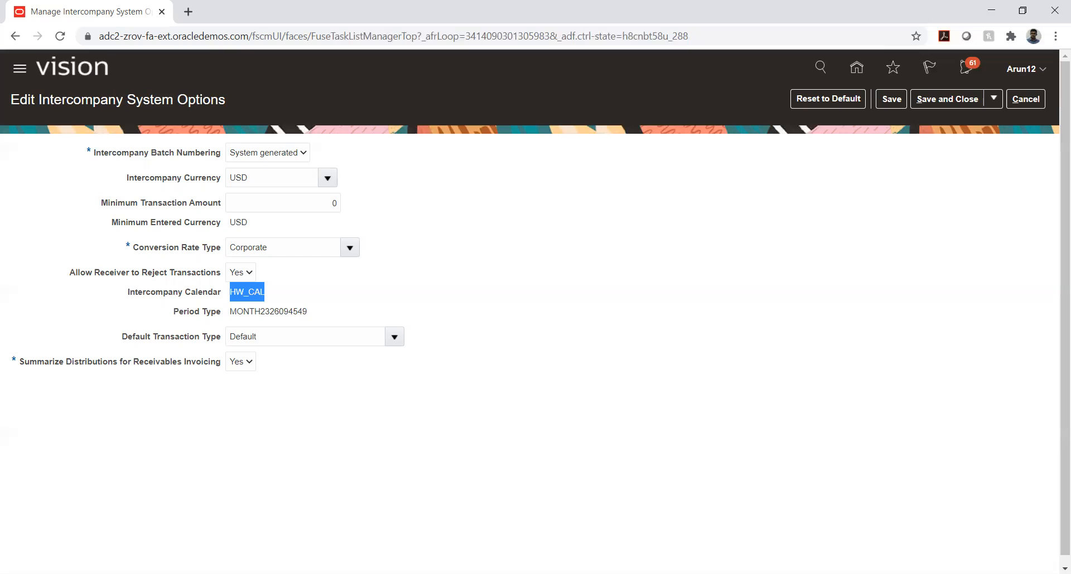
click(389, 392)
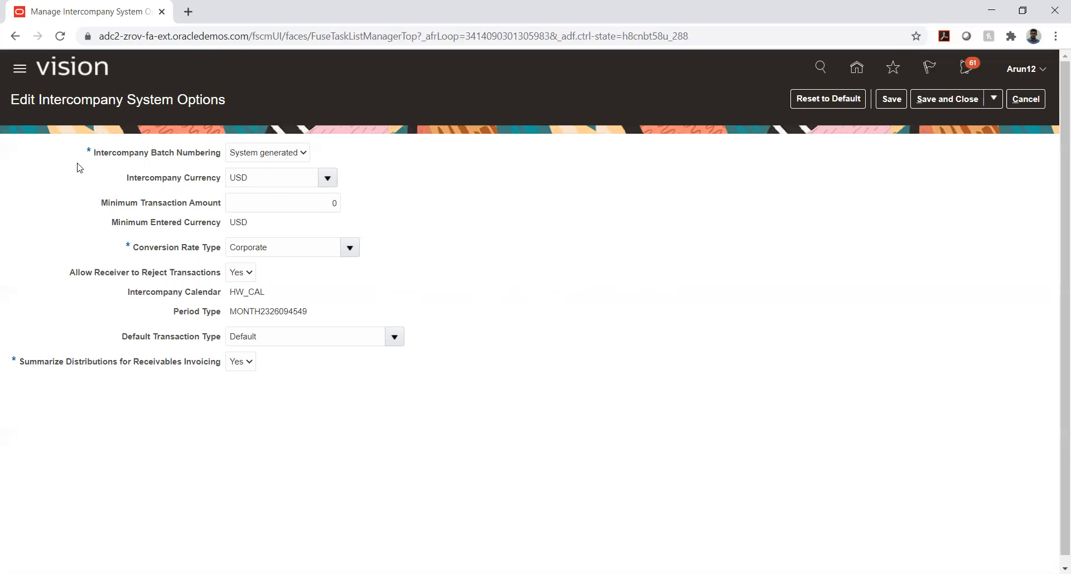
Review the batch numbering, minimum transaction amount and conversion rate type settings, and check the choices for Allow Receiver to Reject Transactions
drag(111, 155, 195, 154)
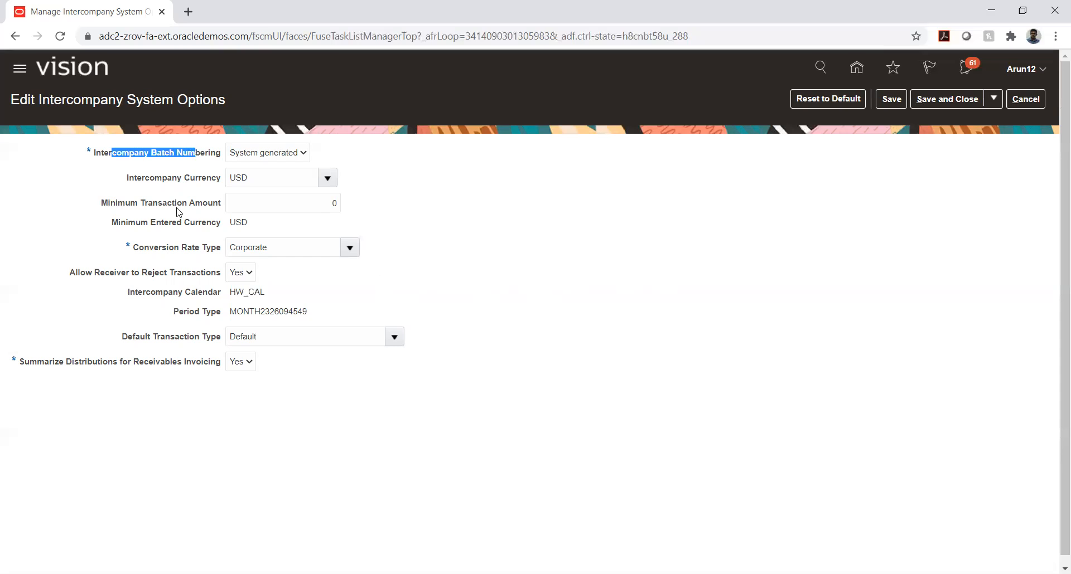
drag(131, 204, 187, 207)
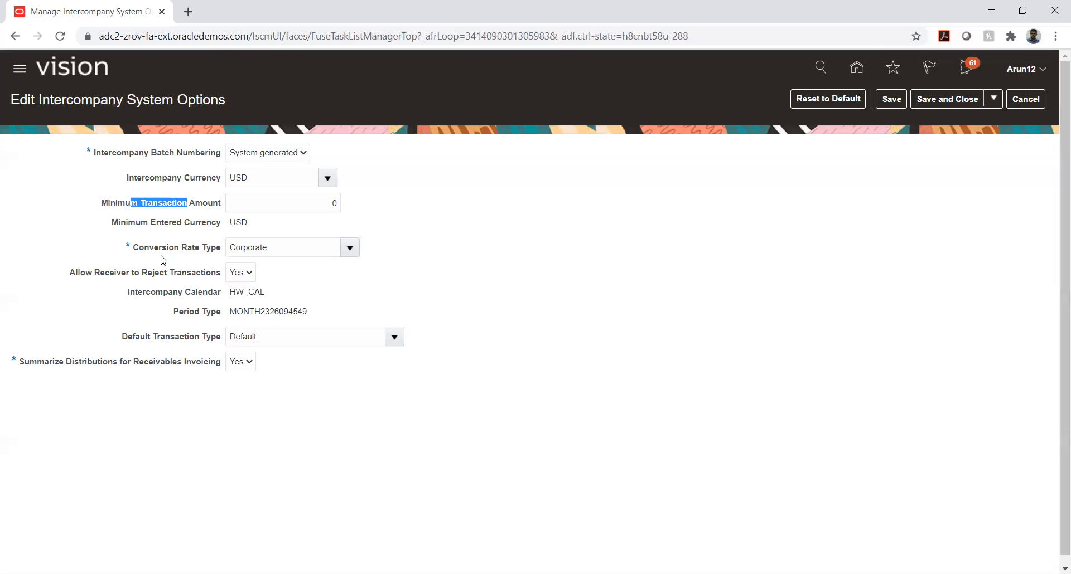
drag(151, 248, 200, 252)
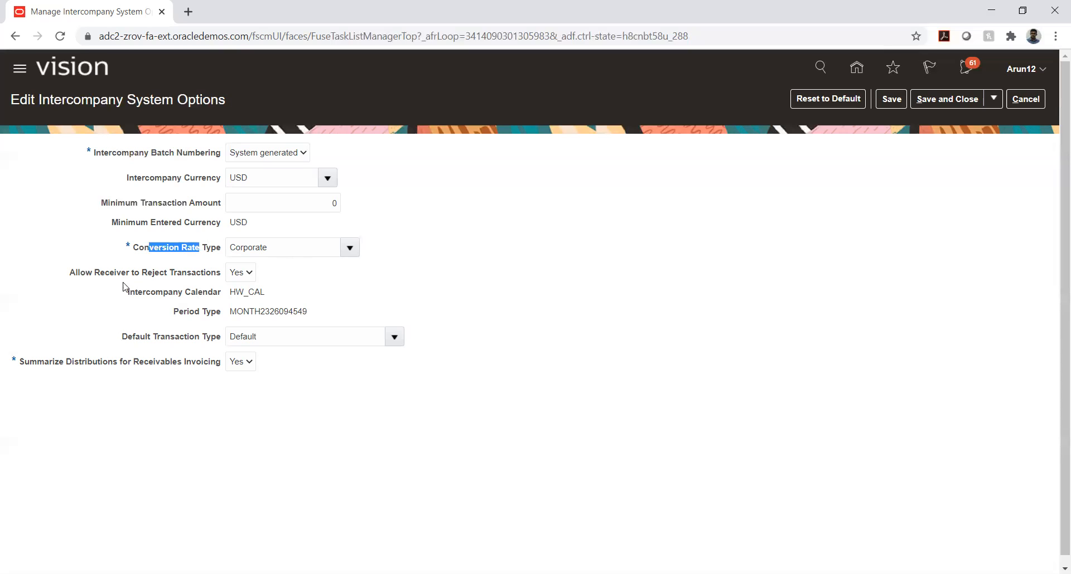
drag(72, 276, 225, 277)
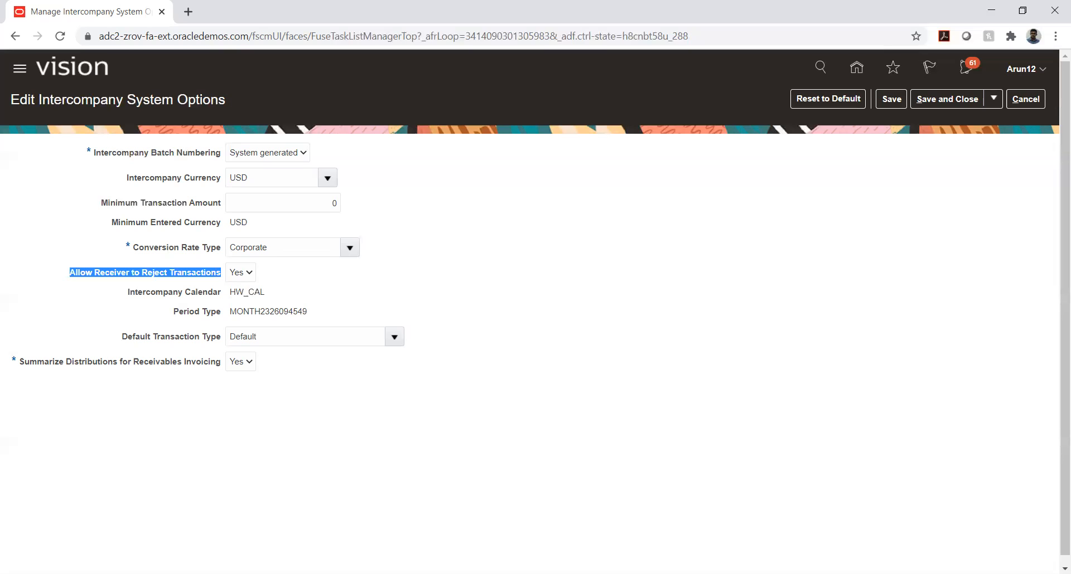
click(235, 274)
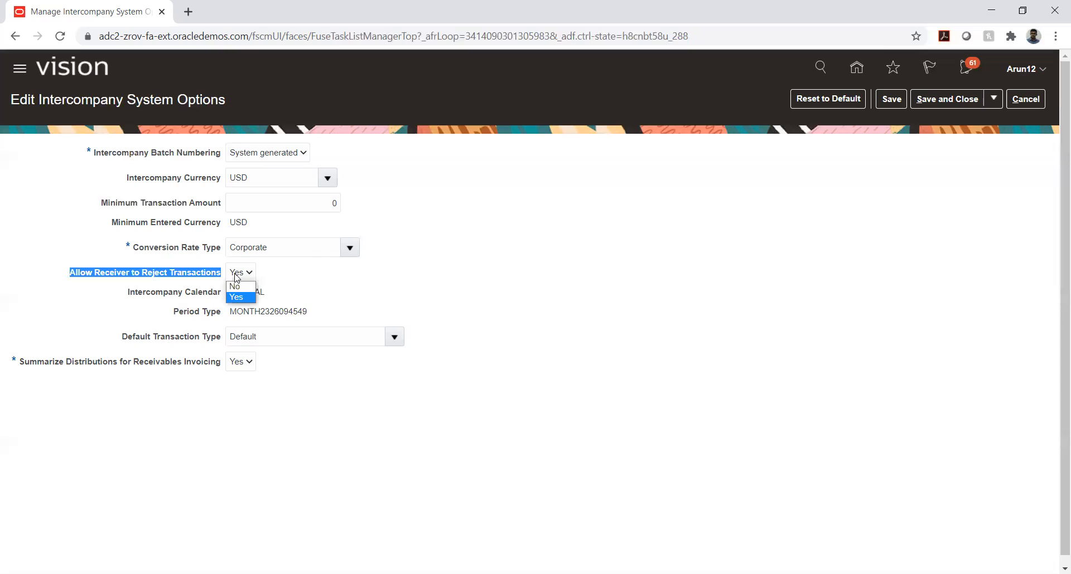
click(336, 286)
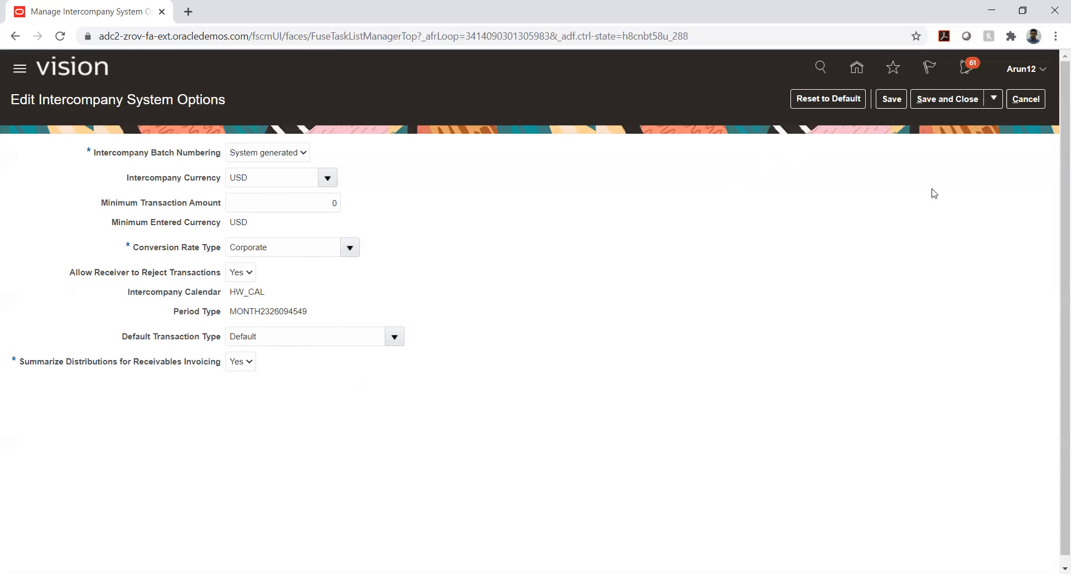
Save and close the intercompany system options and open the Manage Intercompany Period Status task
click(926, 99)
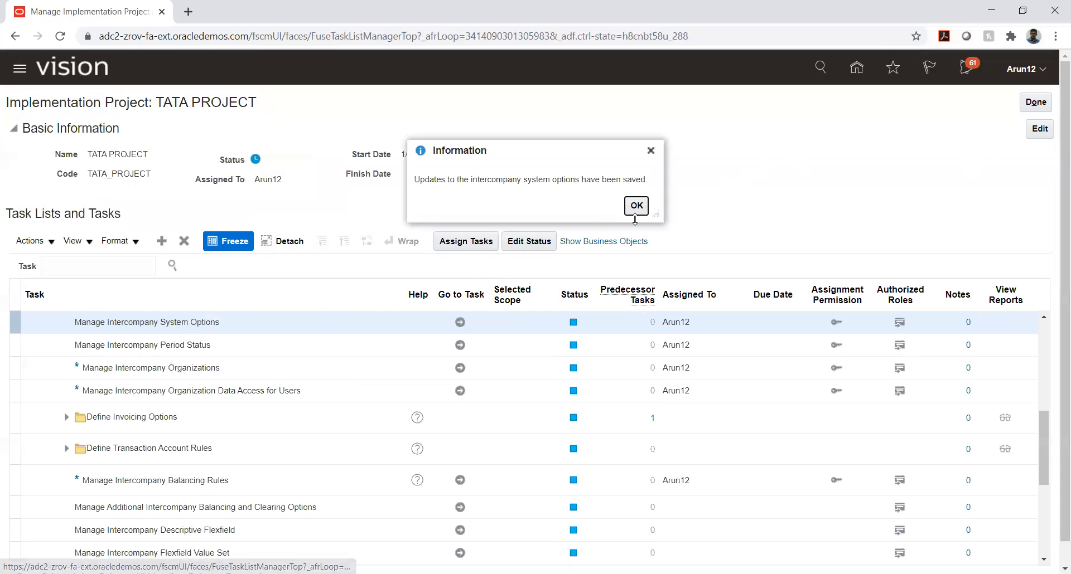
click(636, 207)
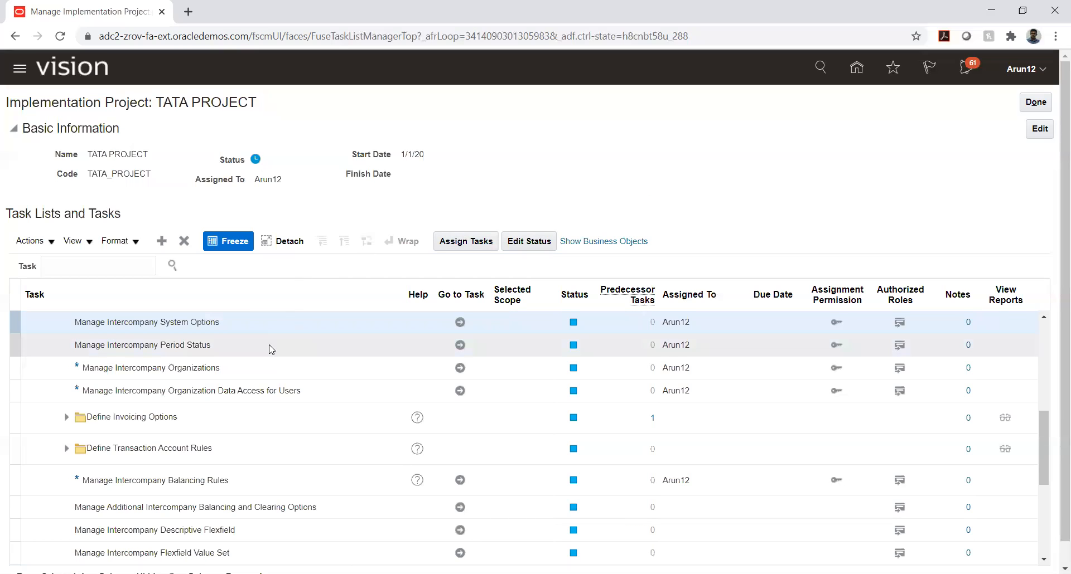
click(459, 346)
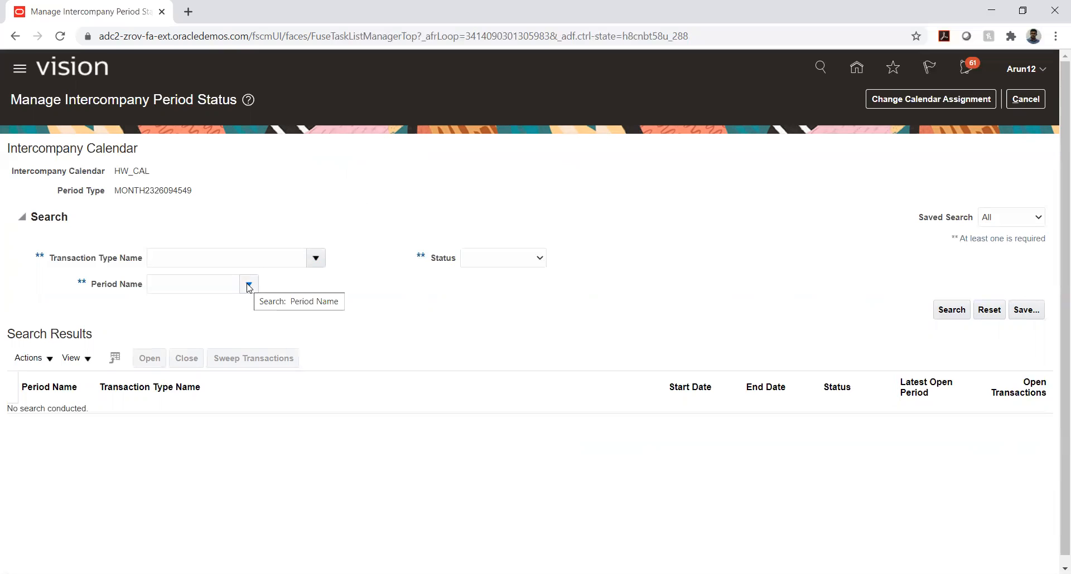
Search the intercompany period statuses for transaction type Default and period Nov-20
click(316, 258)
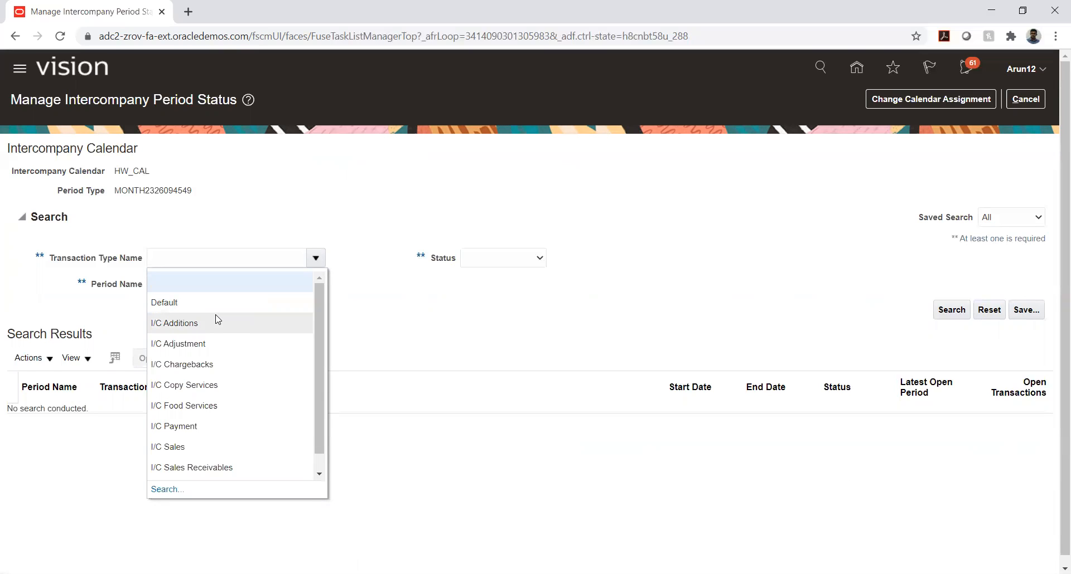
click(207, 302)
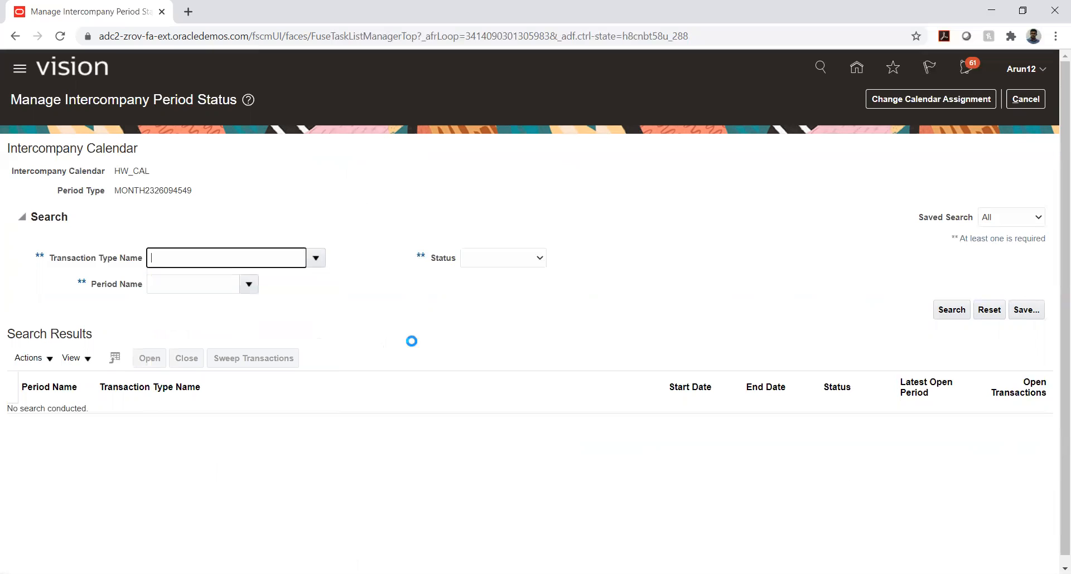
click(256, 287)
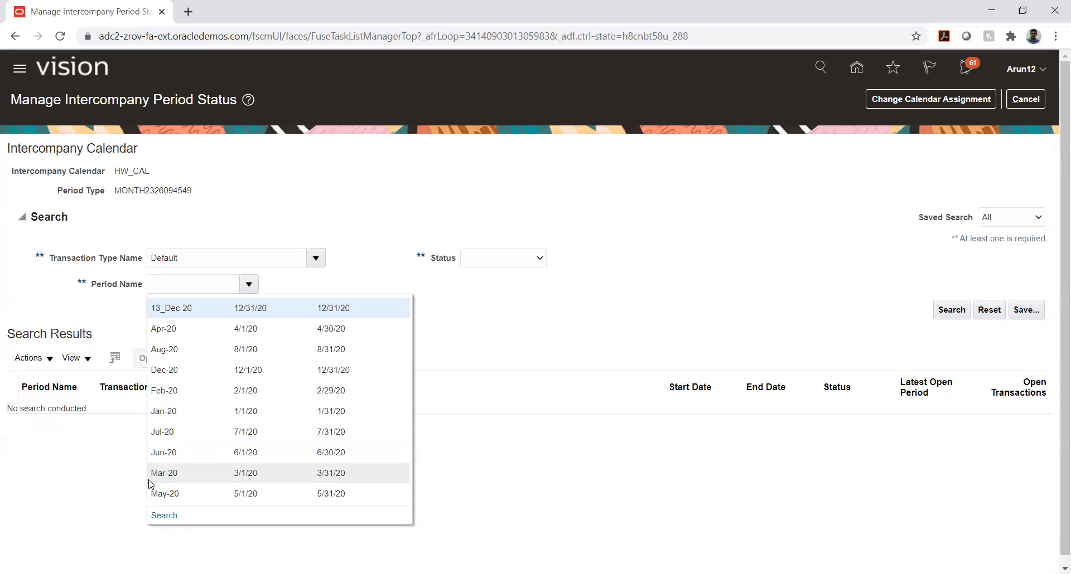
click(158, 516)
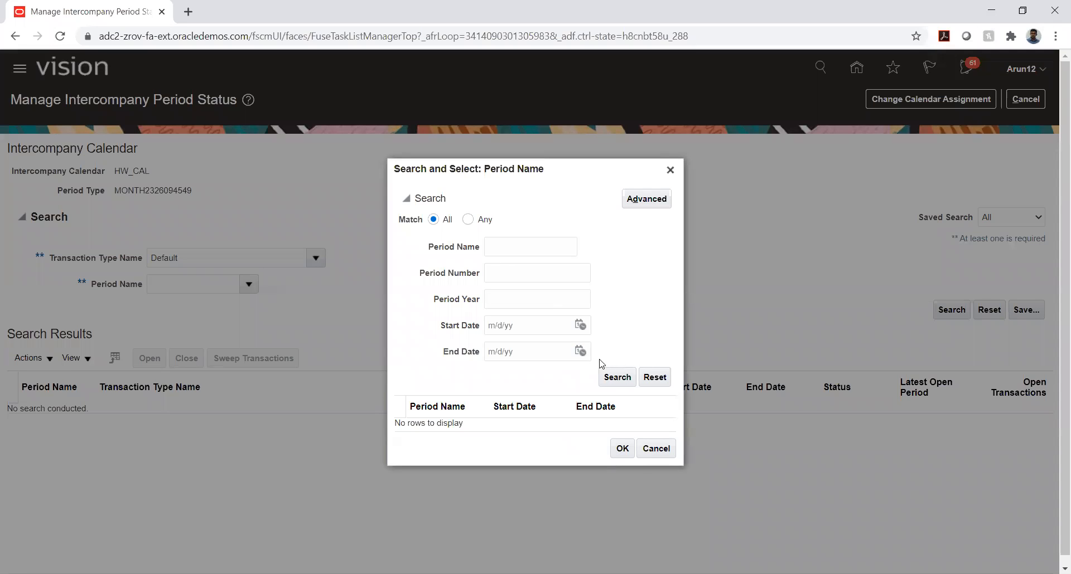
click(614, 376)
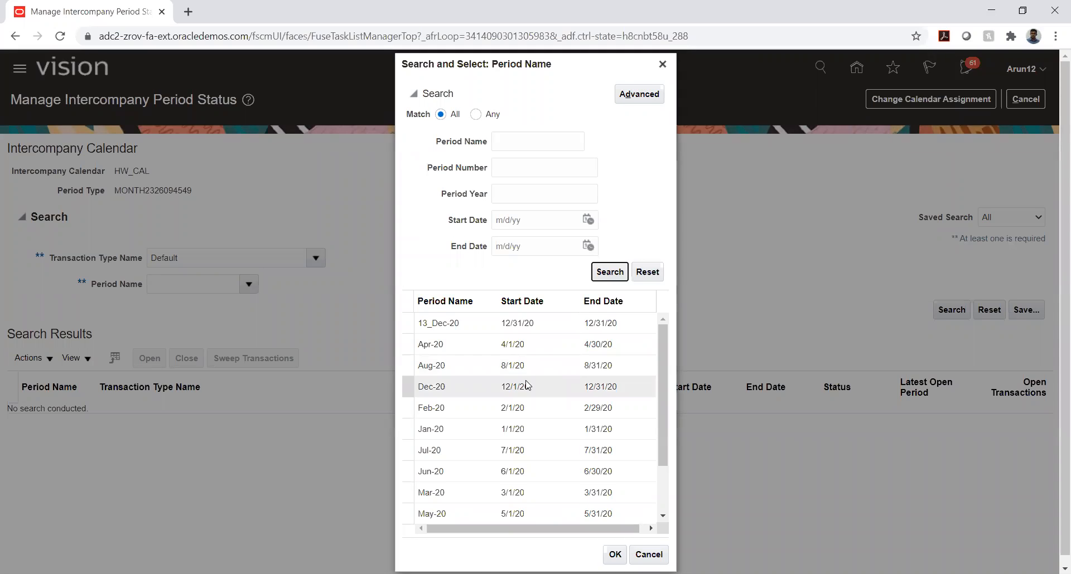
scroll(526, 384, down, 2)
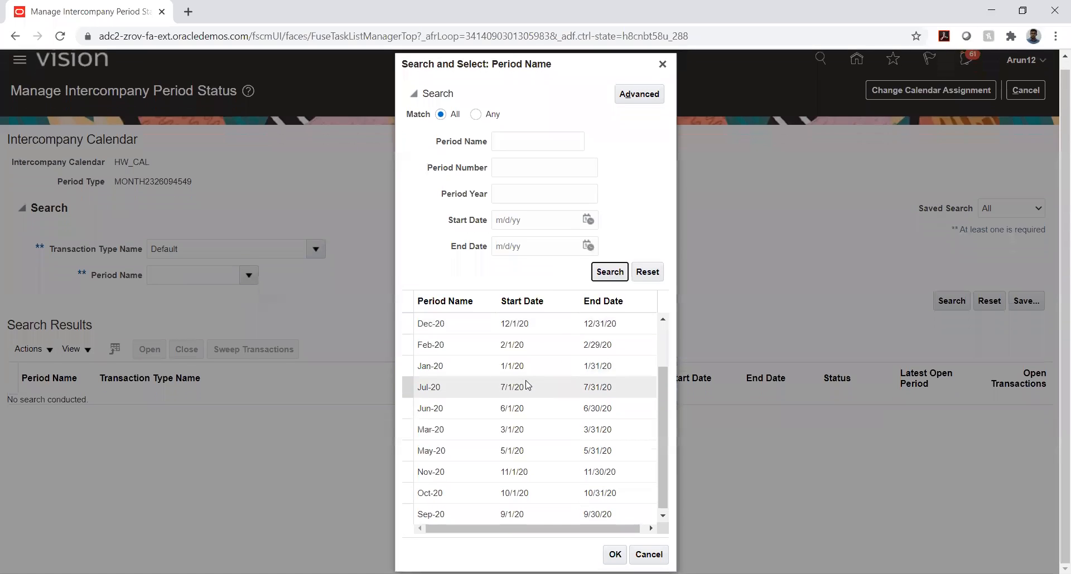
click(463, 471)
click(615, 553)
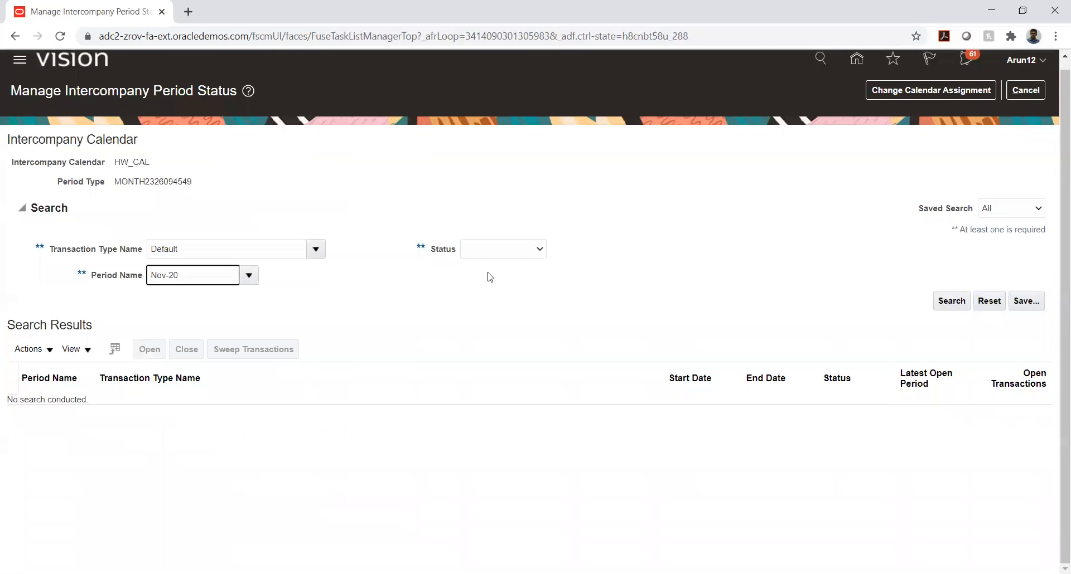
click(952, 302)
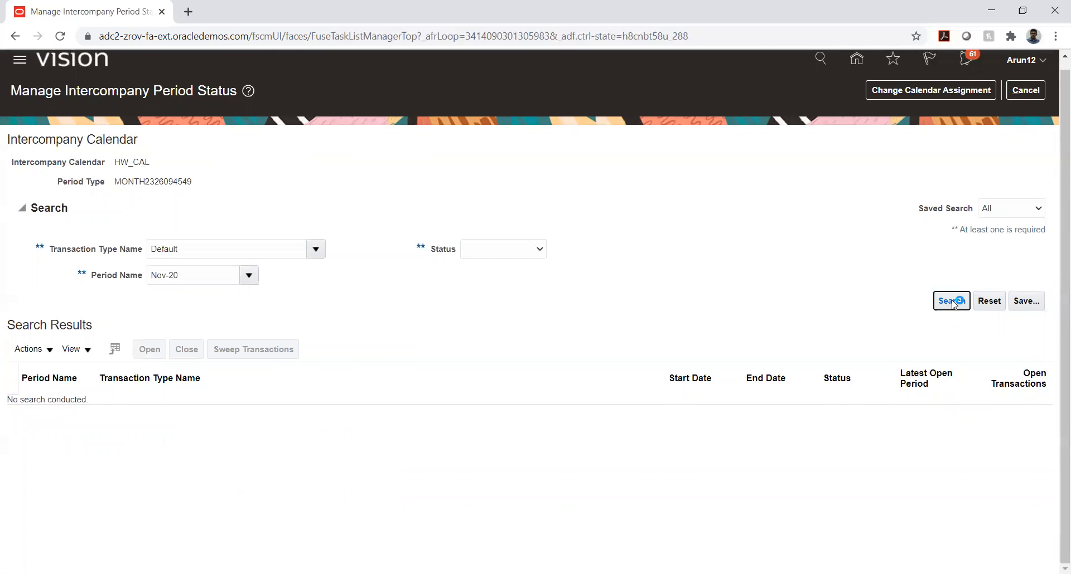
Open the Nov-20 intercompany period for the Default transaction type
click(481, 406)
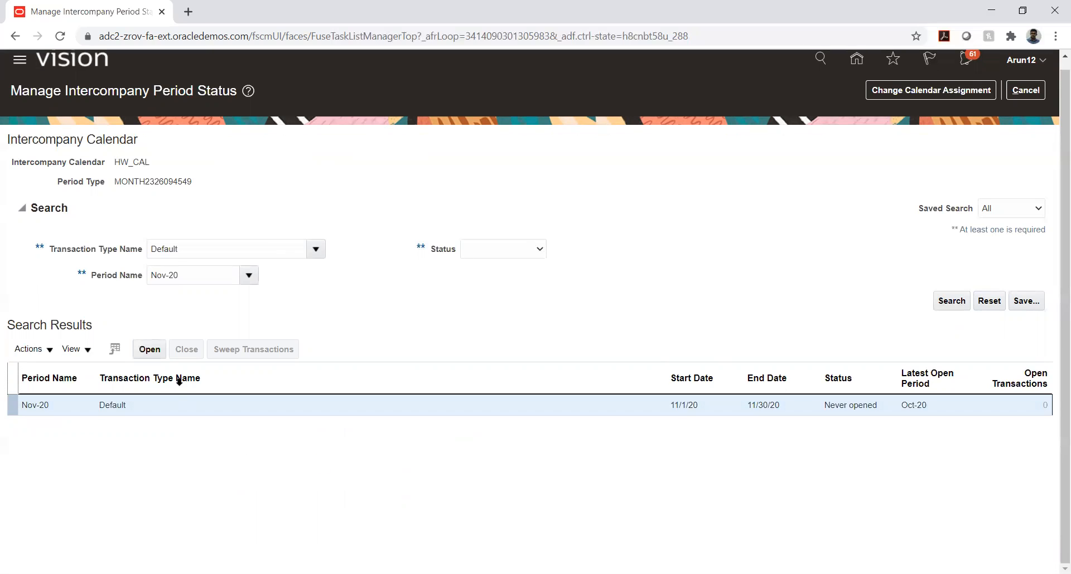
click(149, 350)
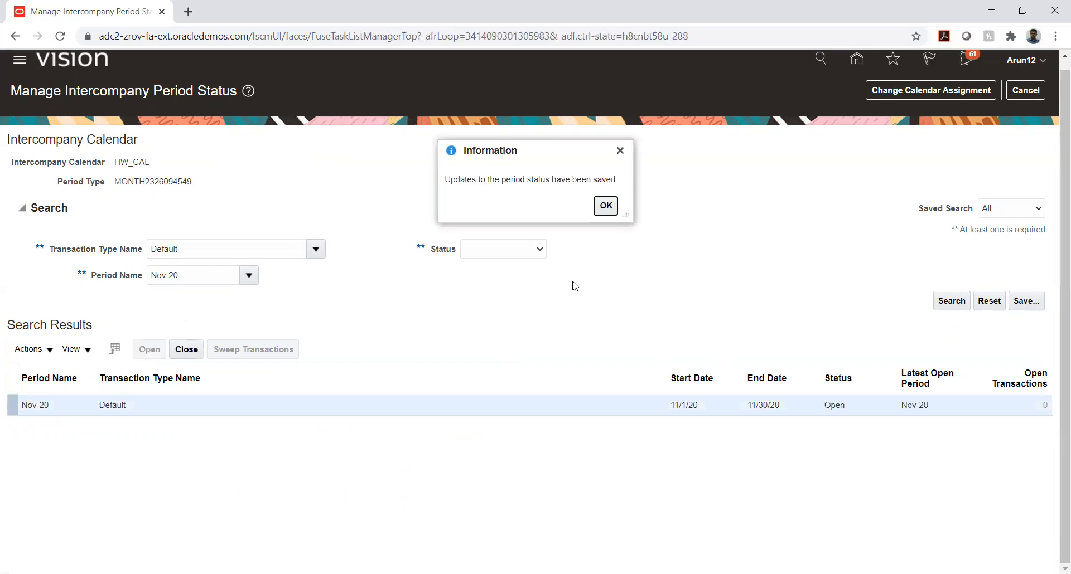
click(606, 206)
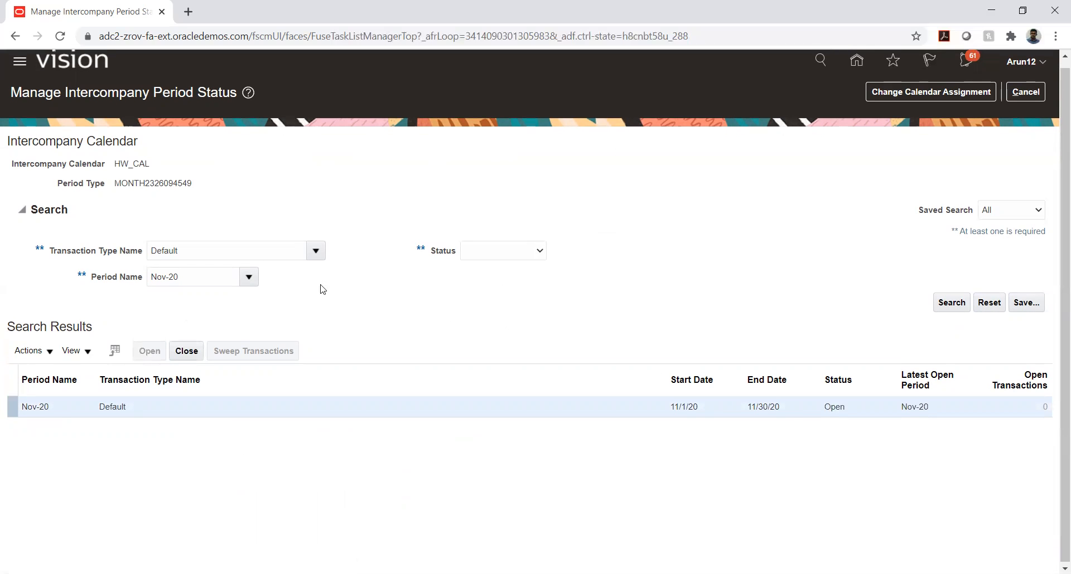
Search period Nov-20 for the I/C Shared Services transaction type and open that period
click(316, 251)
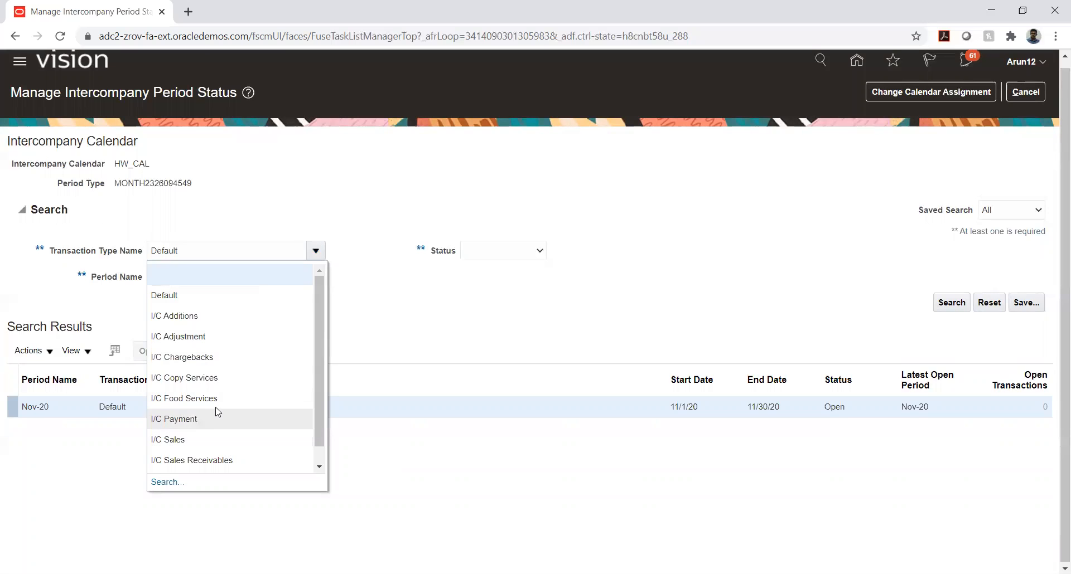
scroll(219, 393, down, 3)
click(391, 269)
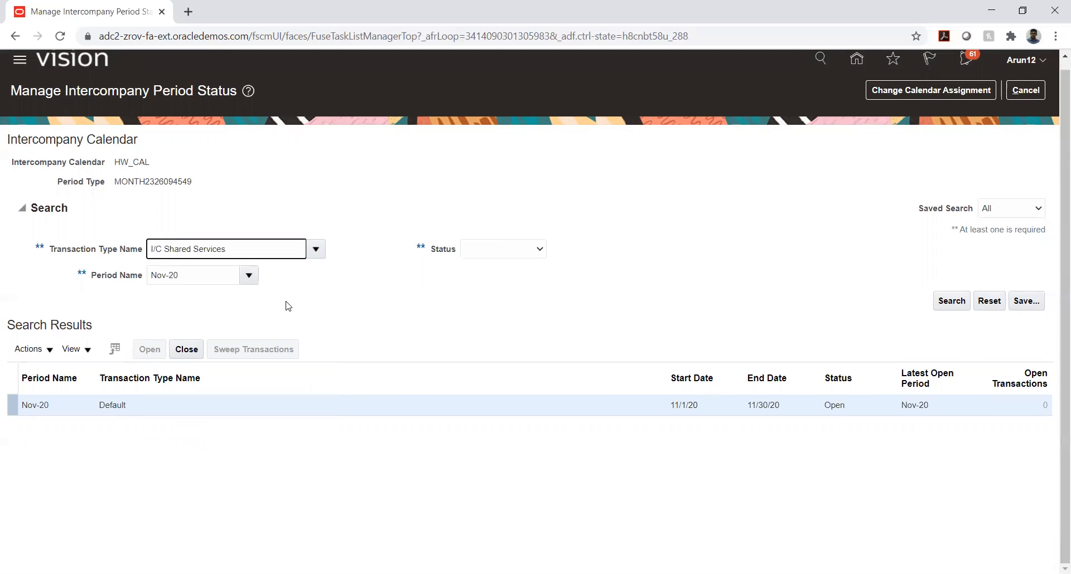
click(939, 303)
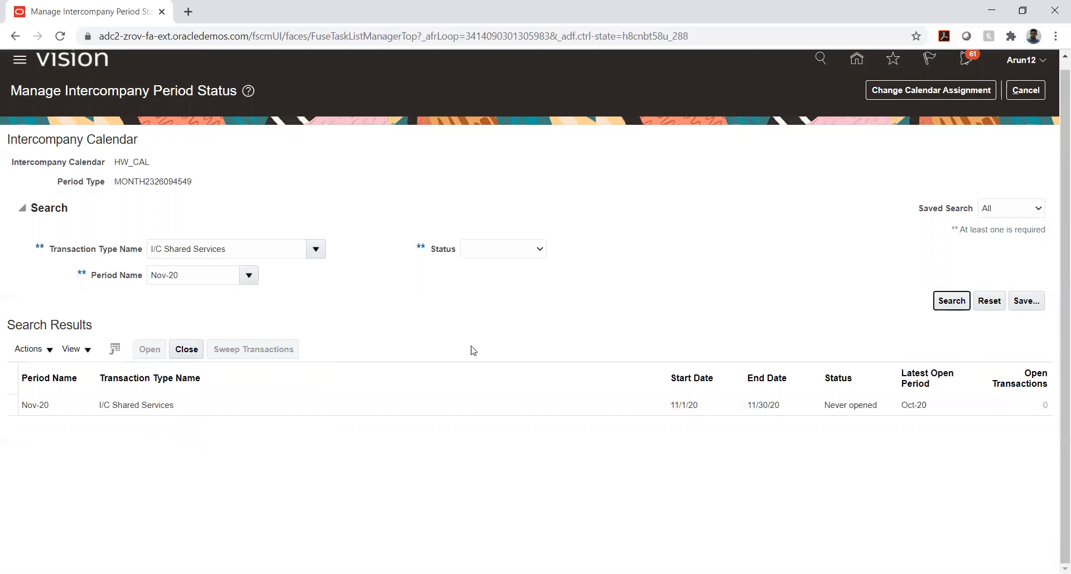
click(209, 408)
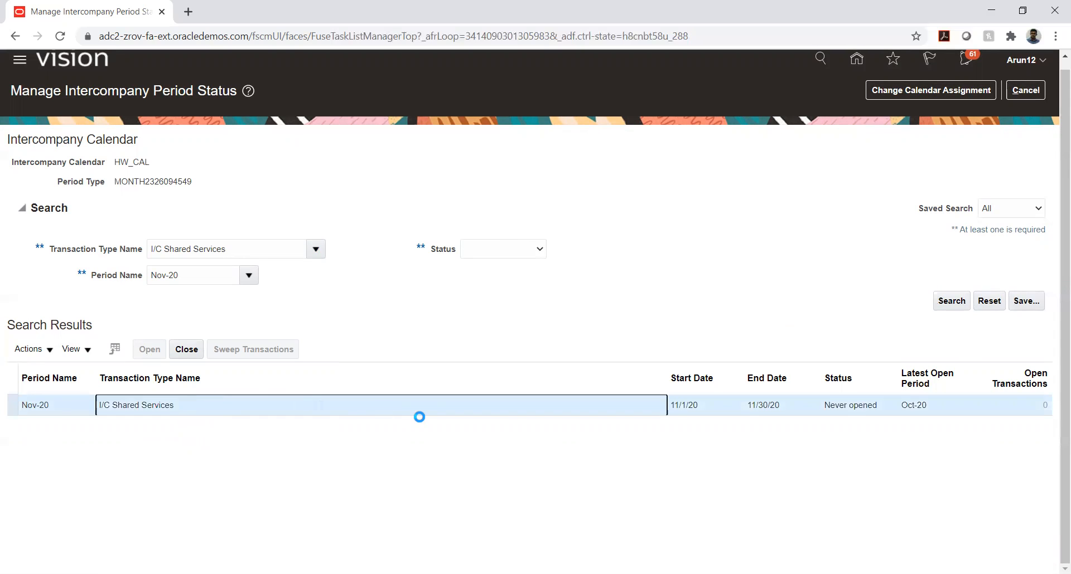
click(156, 348)
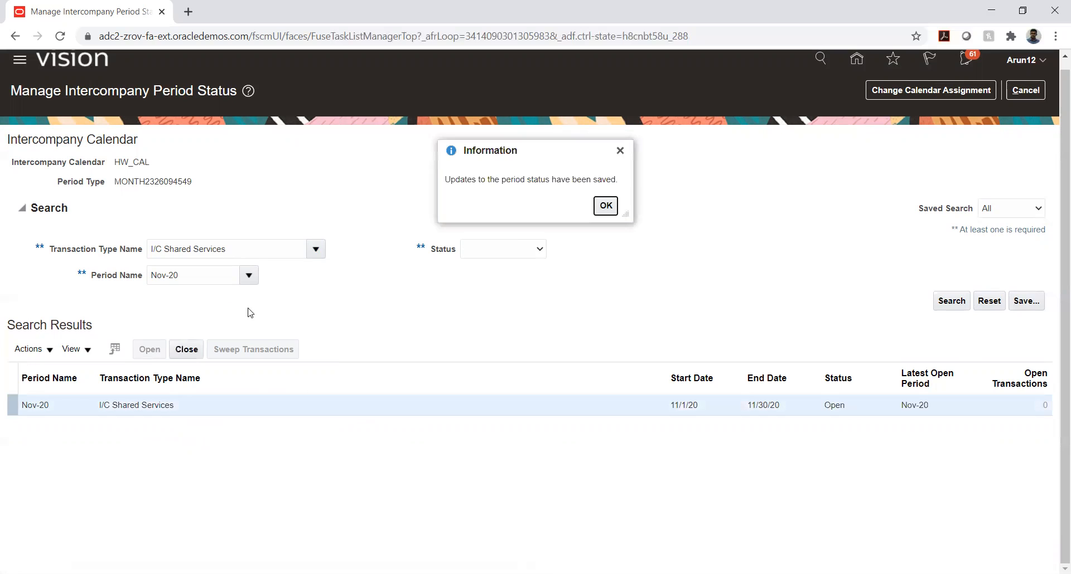
click(603, 206)
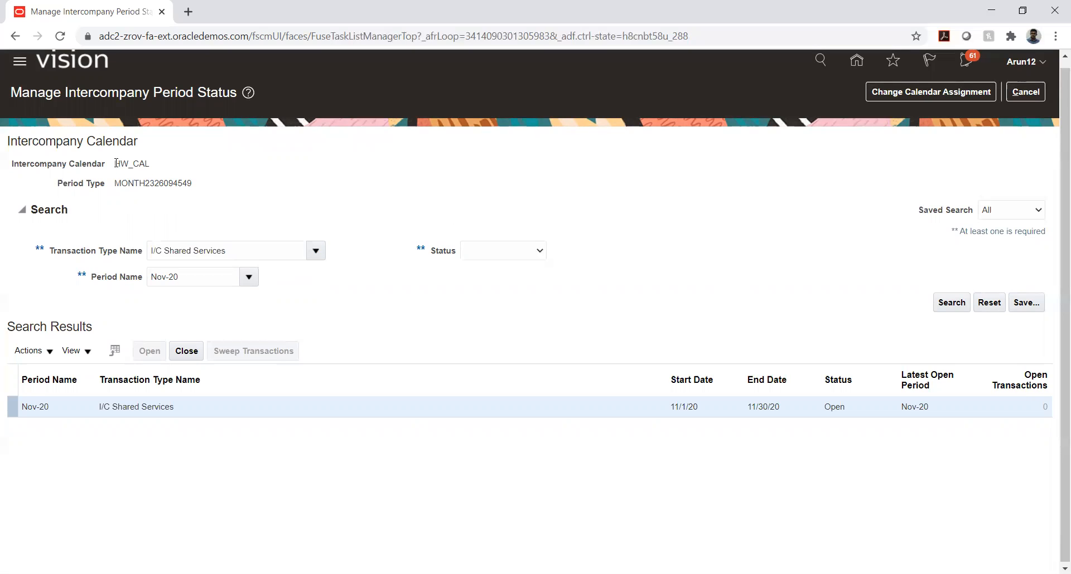
Check the Intercompany Calendar value on the period status page and return to the project task list
drag(115, 163, 147, 163)
double_click(147, 162)
click(567, 283)
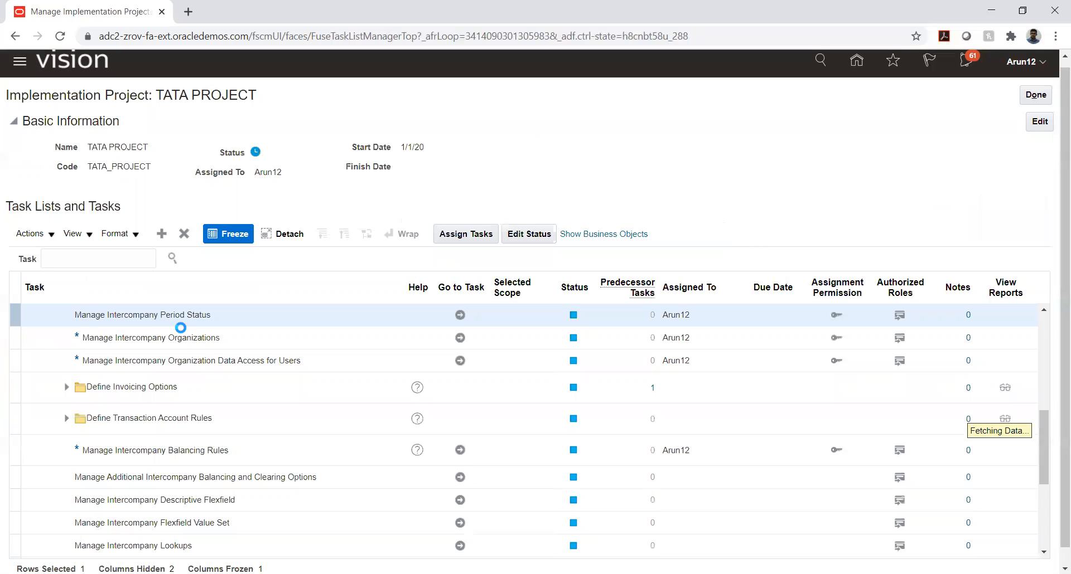
Open Manage Intercompany Organizations, search for organization name TS, and select the TS_01_I/C organization
click(457, 339)
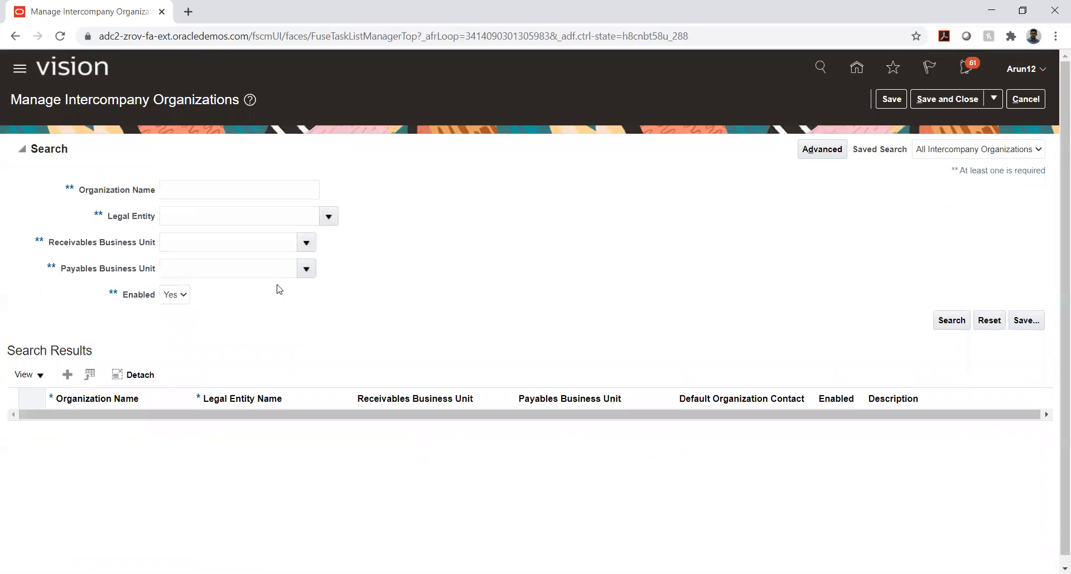
click(224, 197)
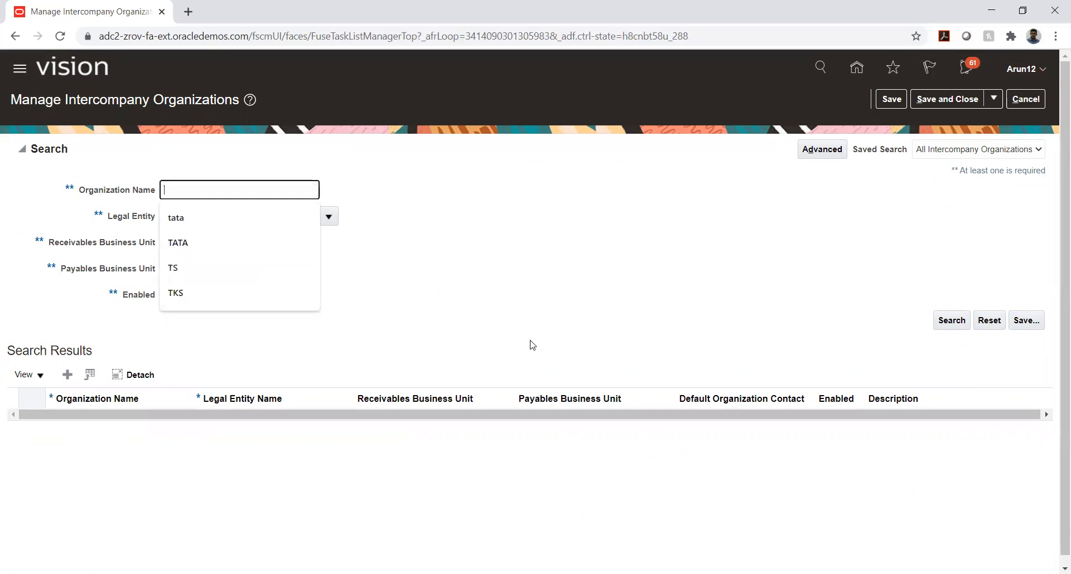
text(TS)
key(Return)
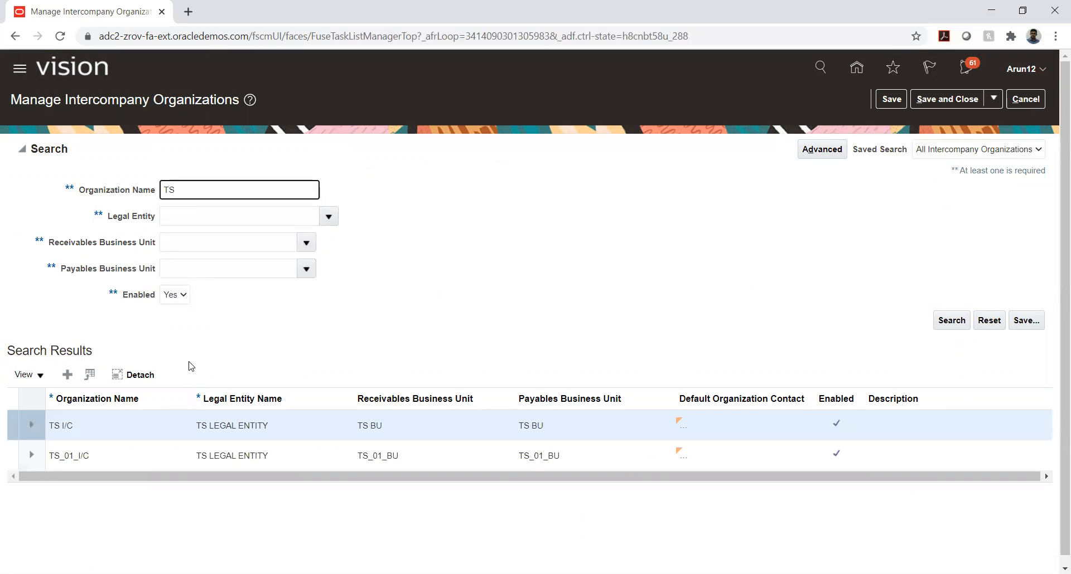
click(109, 465)
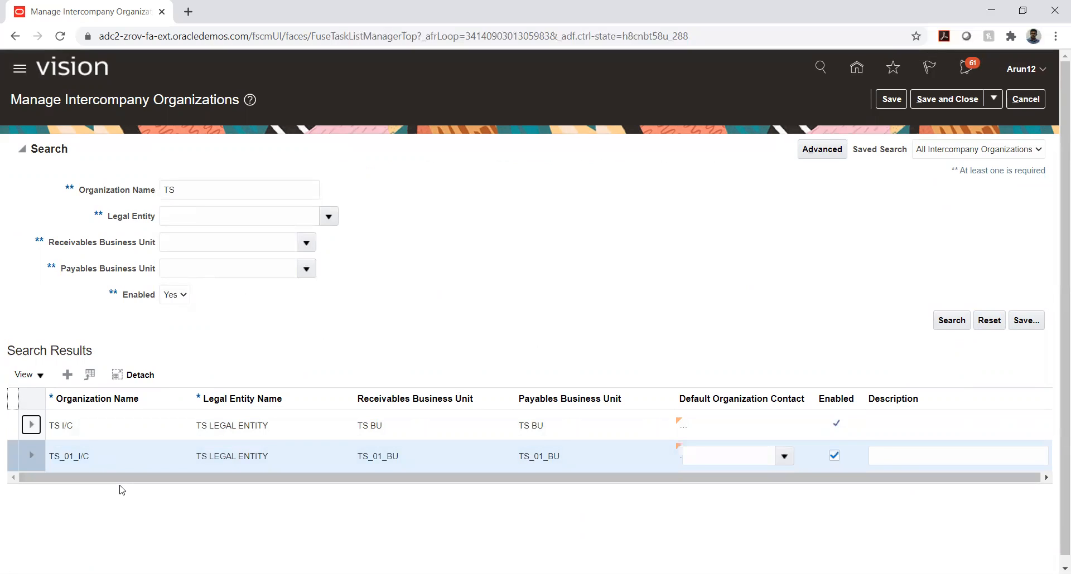
click(74, 453)
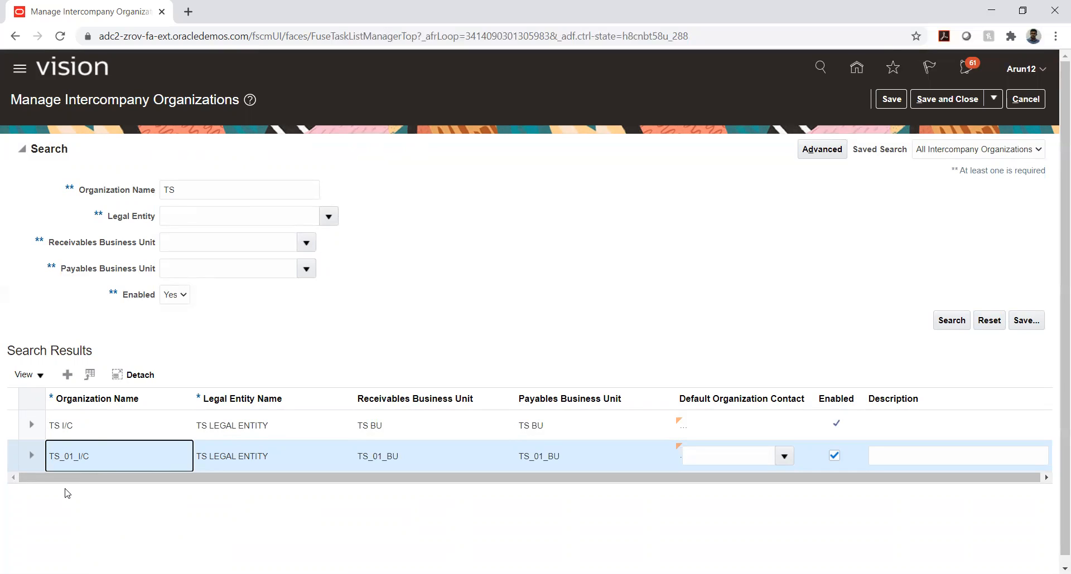
Search the intercompany organizations again using the organization name T%
click(191, 189)
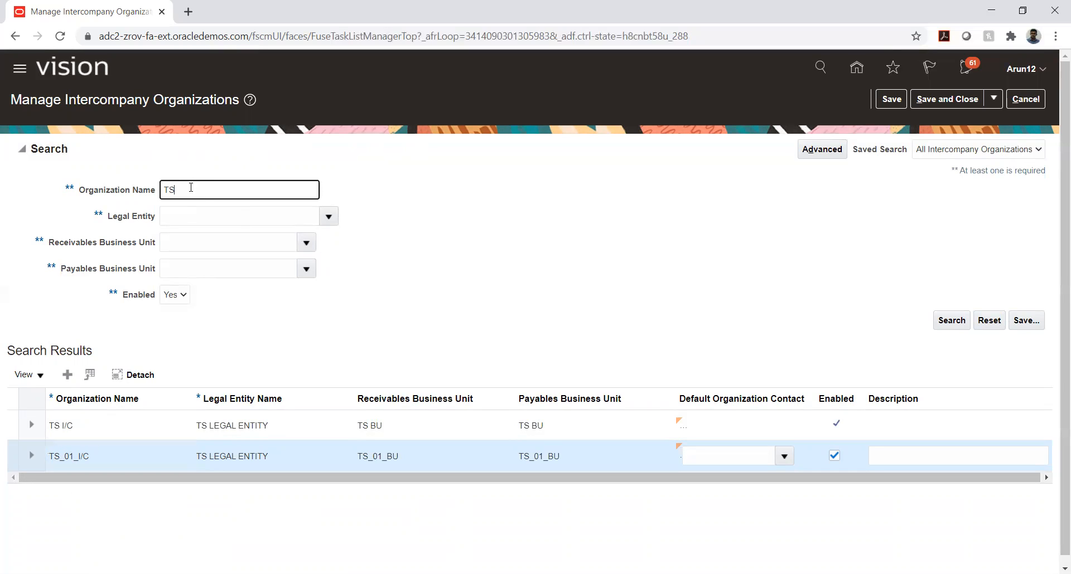
key(BackSpace)
text(%)
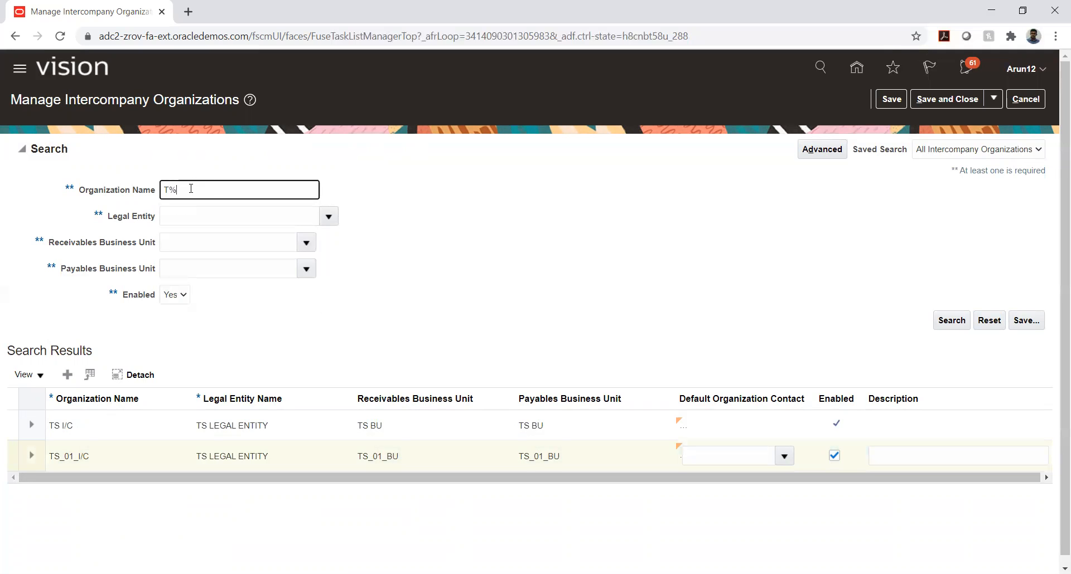
key(Return)
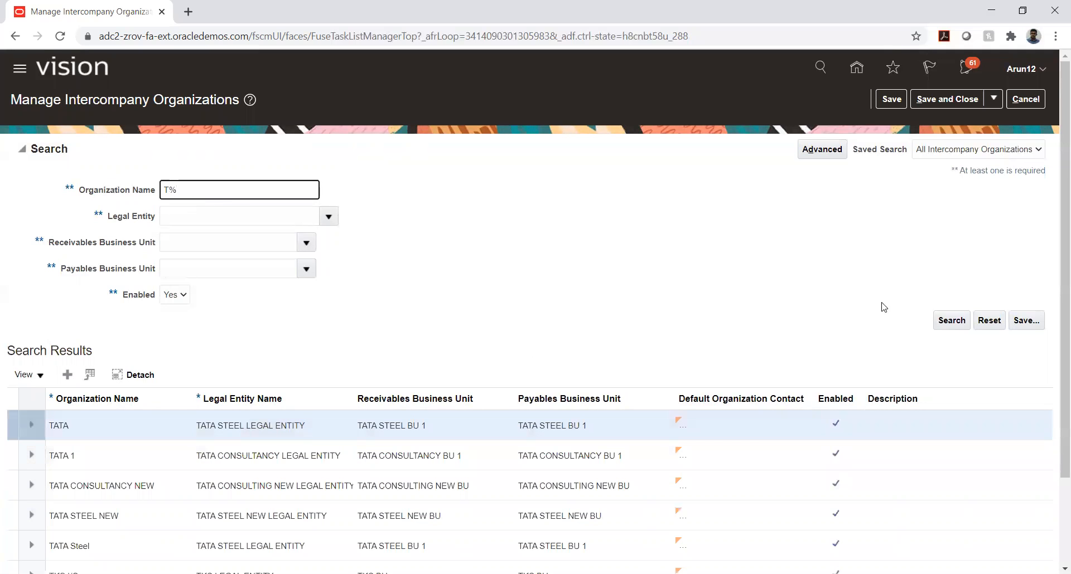
scroll(380, 299, down, 2)
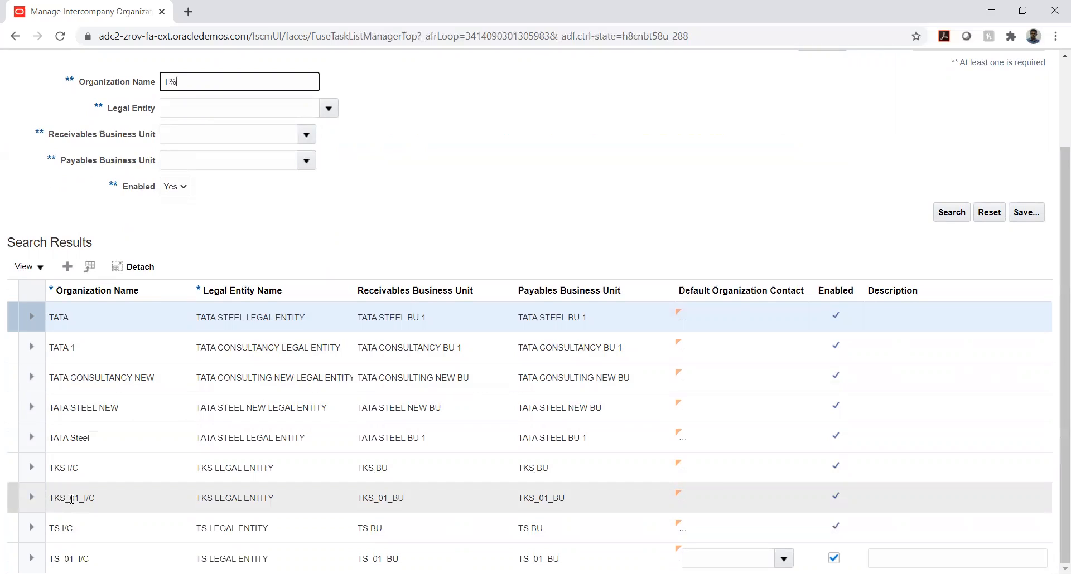
Review the legal entity and receivables business unit assigned to the TS_01_I/C and TKS_01_I/C organizations
click(84, 559)
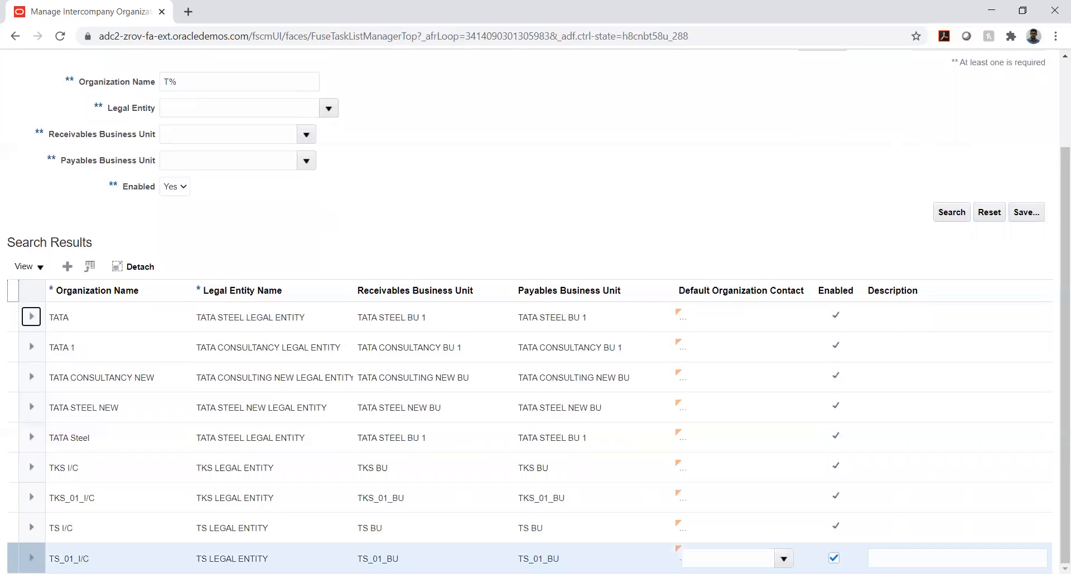
click(207, 556)
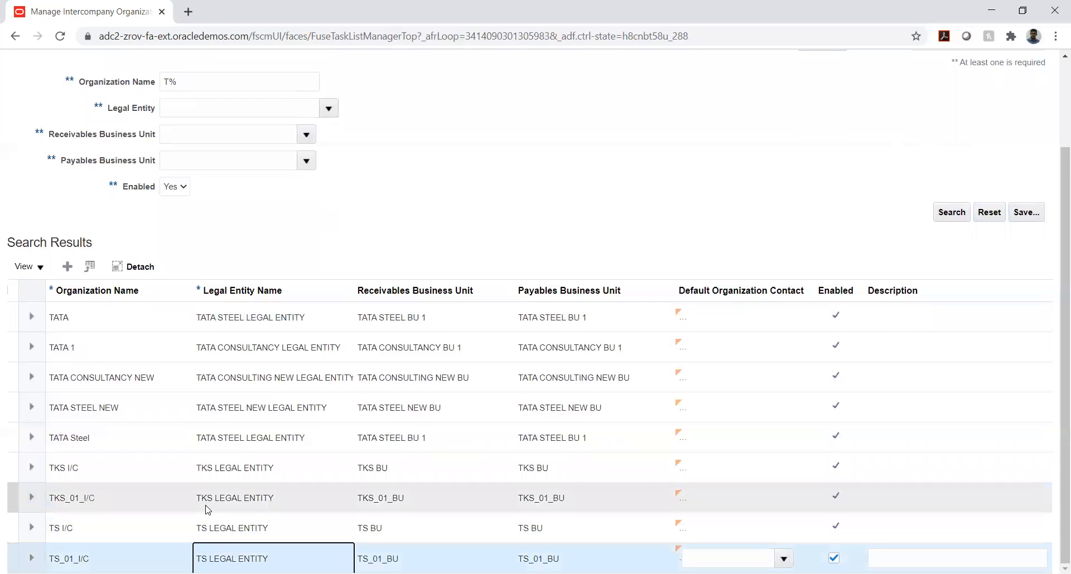
click(206, 506)
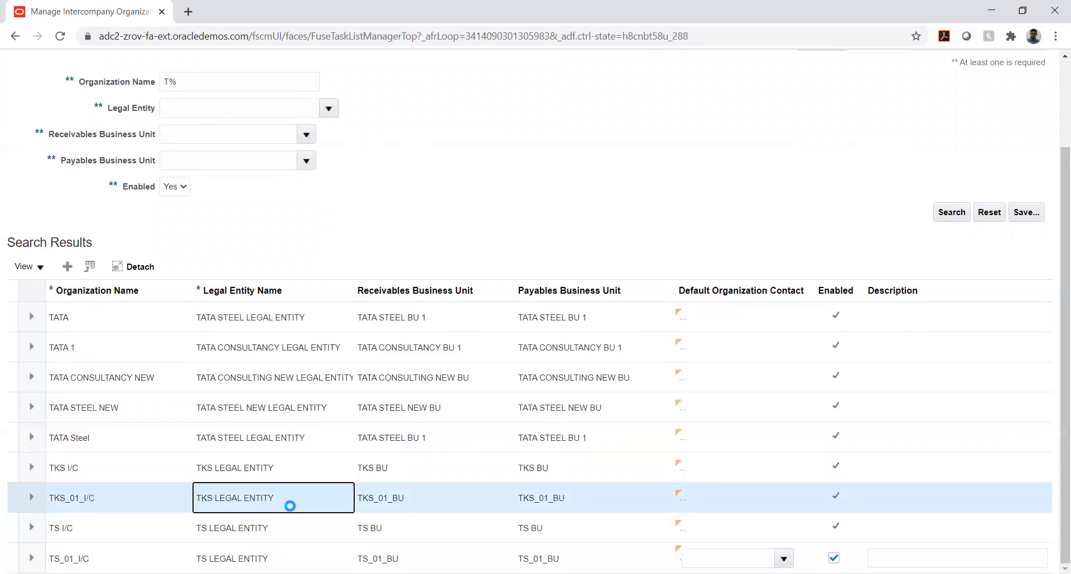
click(395, 497)
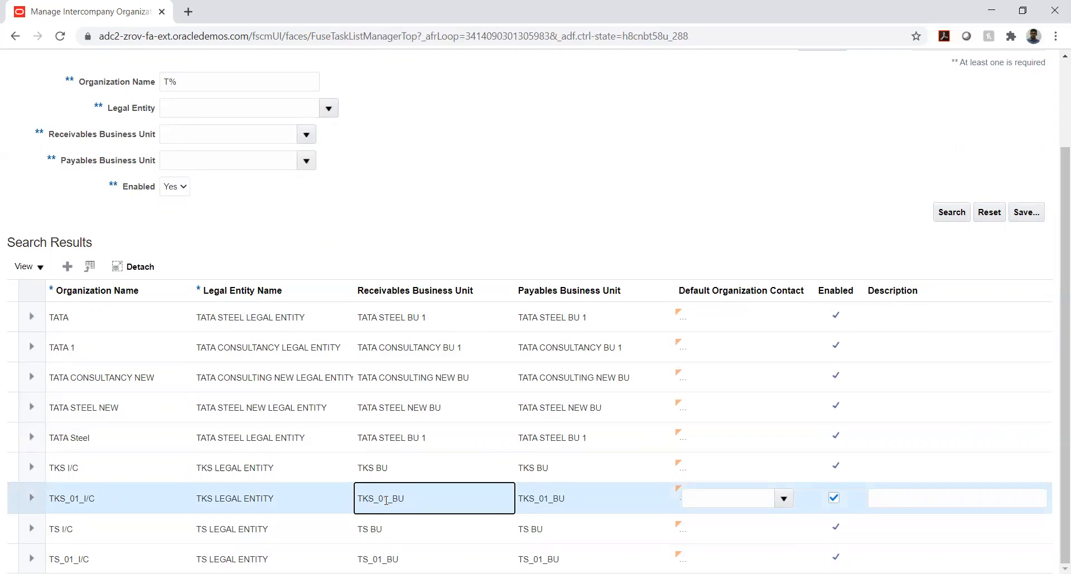
click(382, 560)
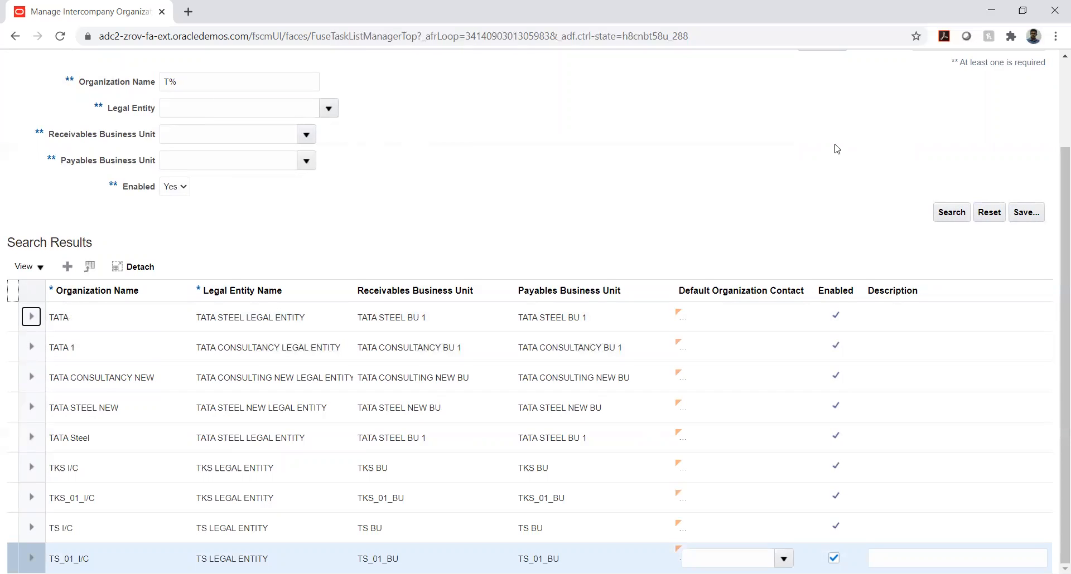
Save and close the intercompany organizations and acknowledge the information message
scroll(872, 136, up, 2)
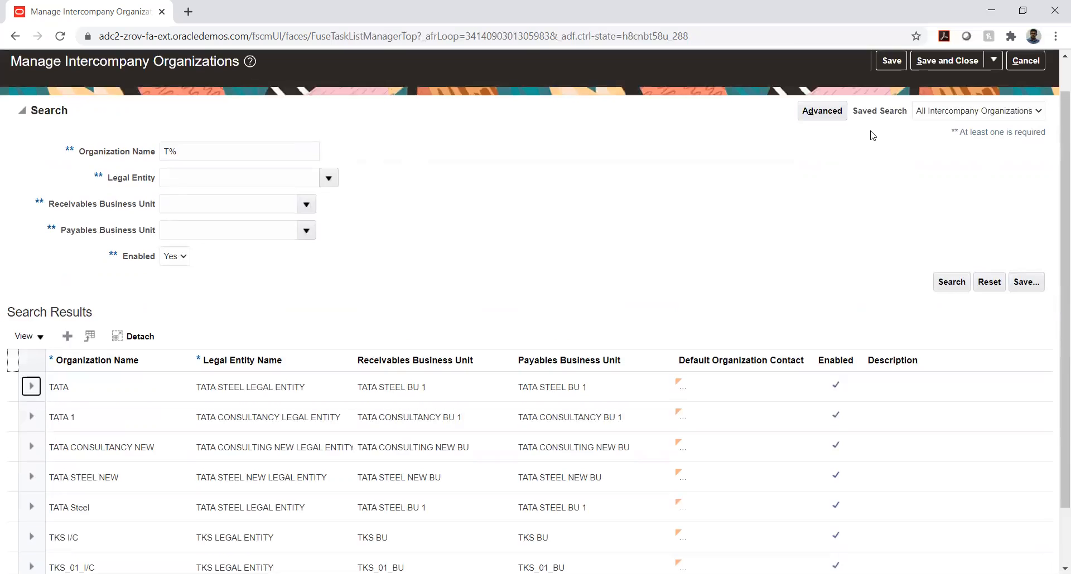
click(938, 99)
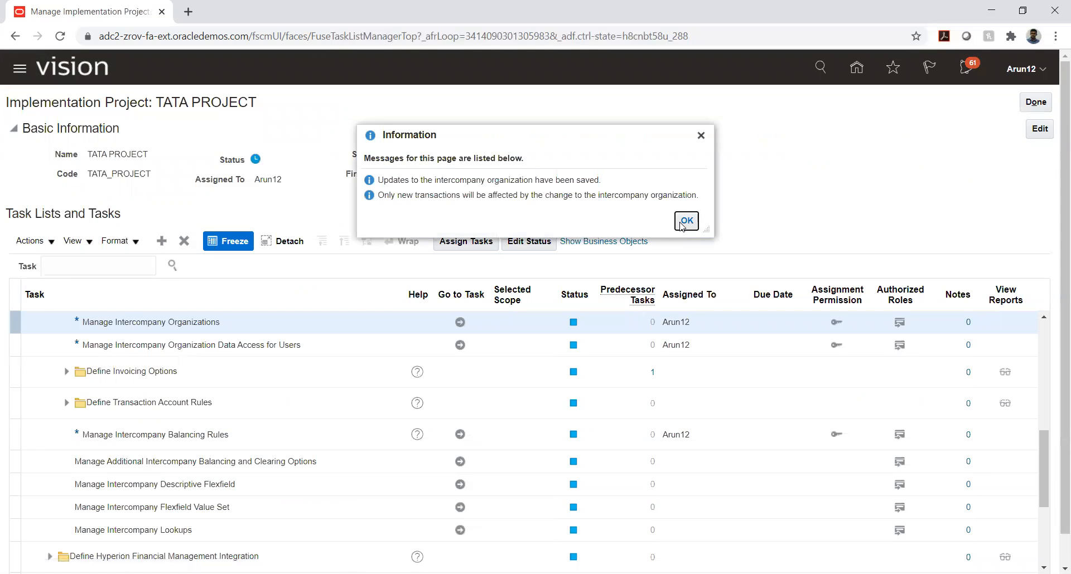
click(685, 220)
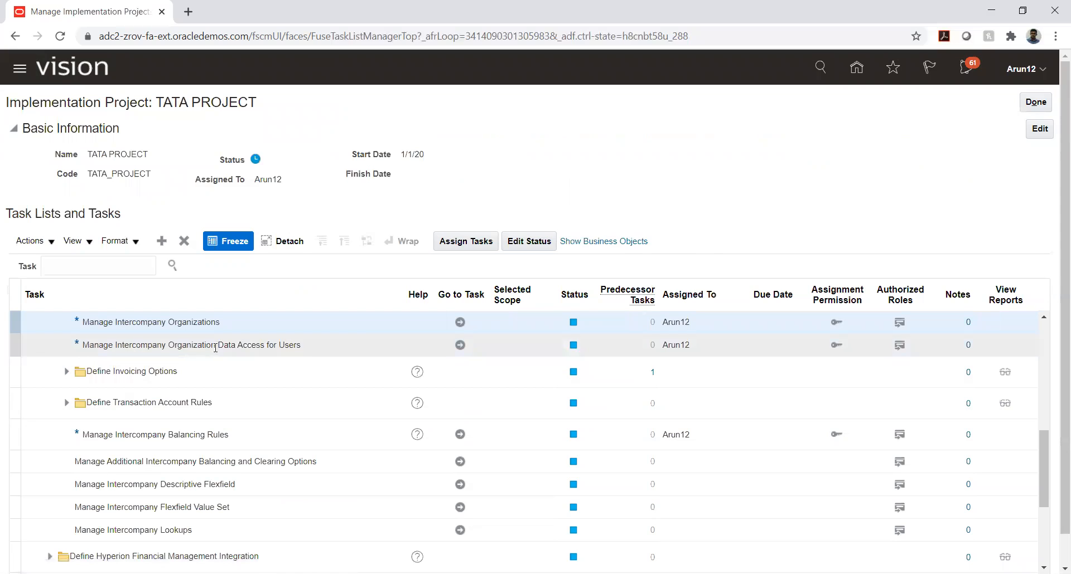
Open Manage Intercompany Organization Data Access for Users and search users without data access by the user name
click(460, 346)
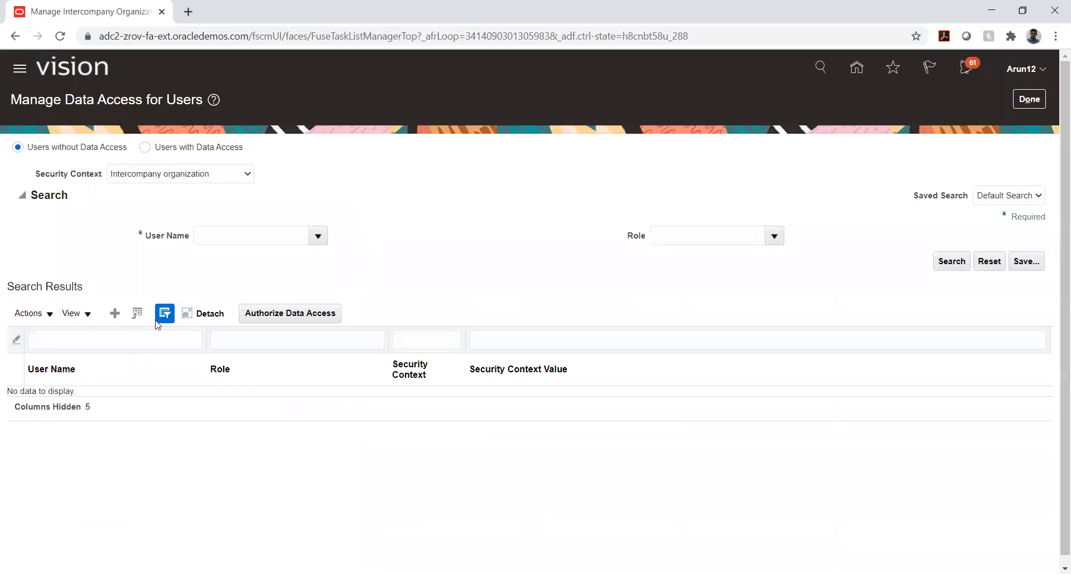
click(117, 322)
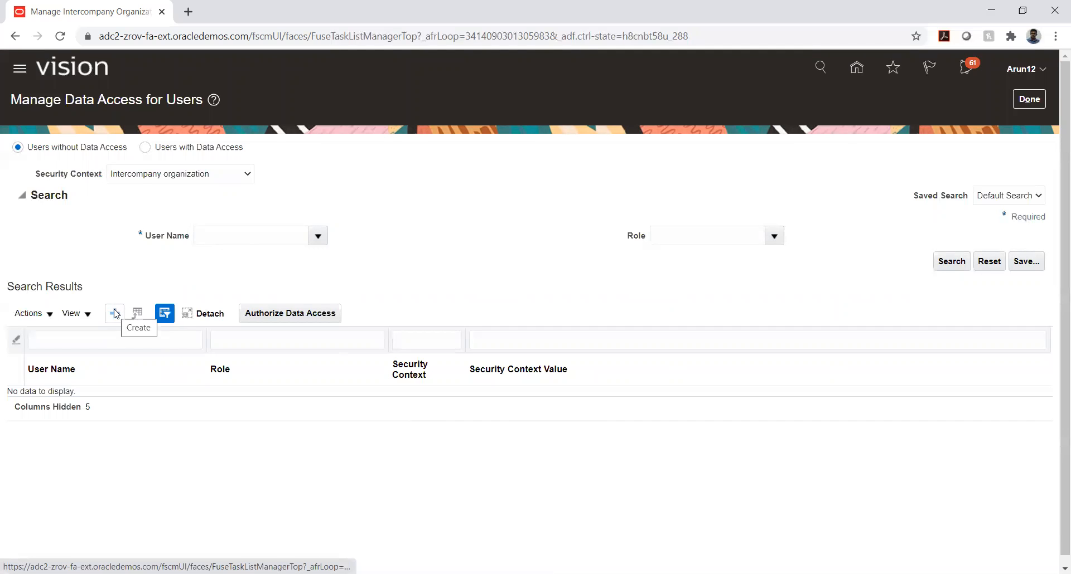
click(258, 238)
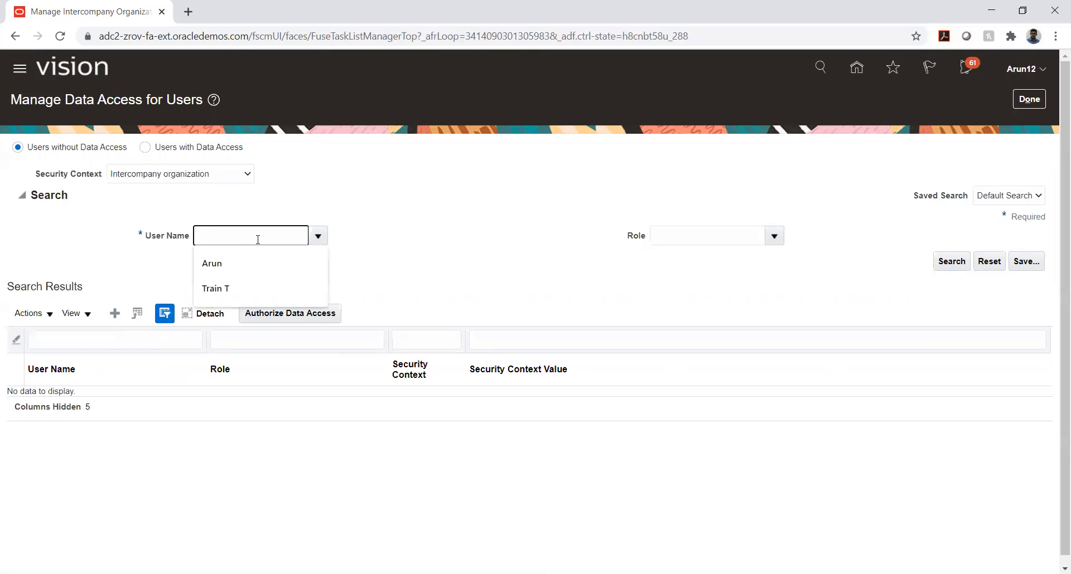
text(Arun12)
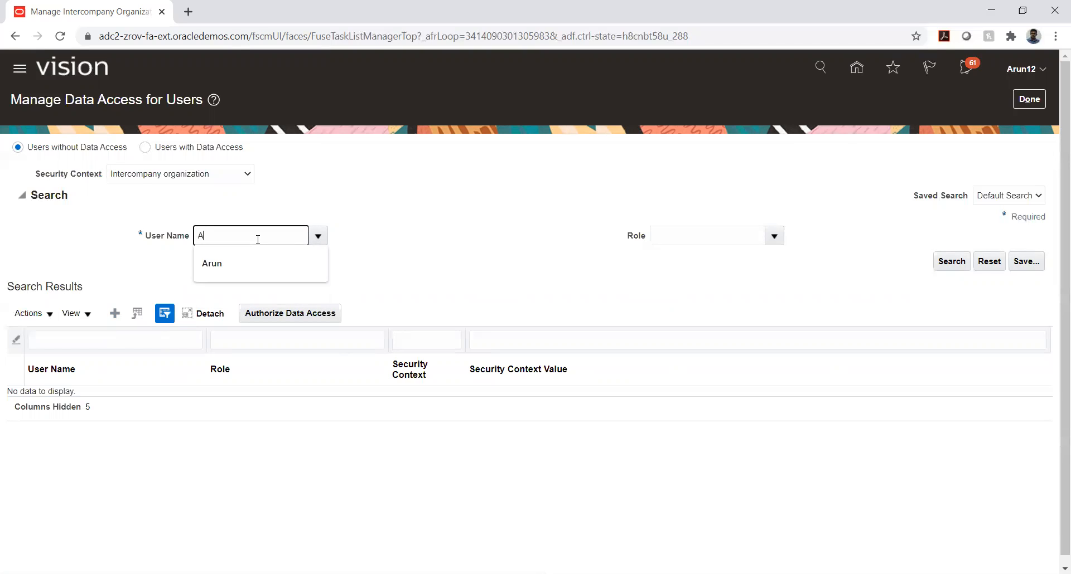
key(Tab)
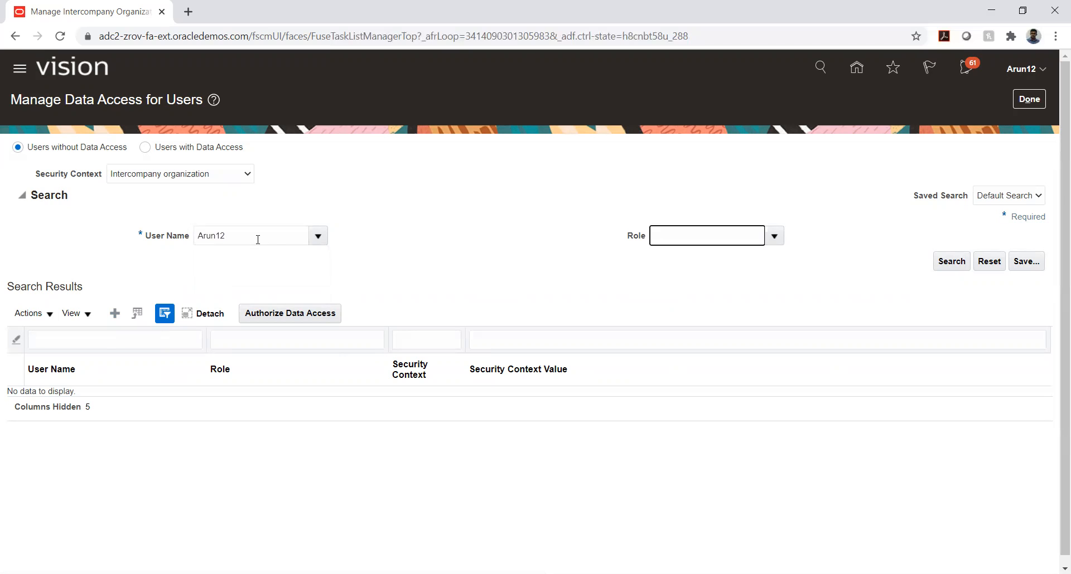
click(940, 267)
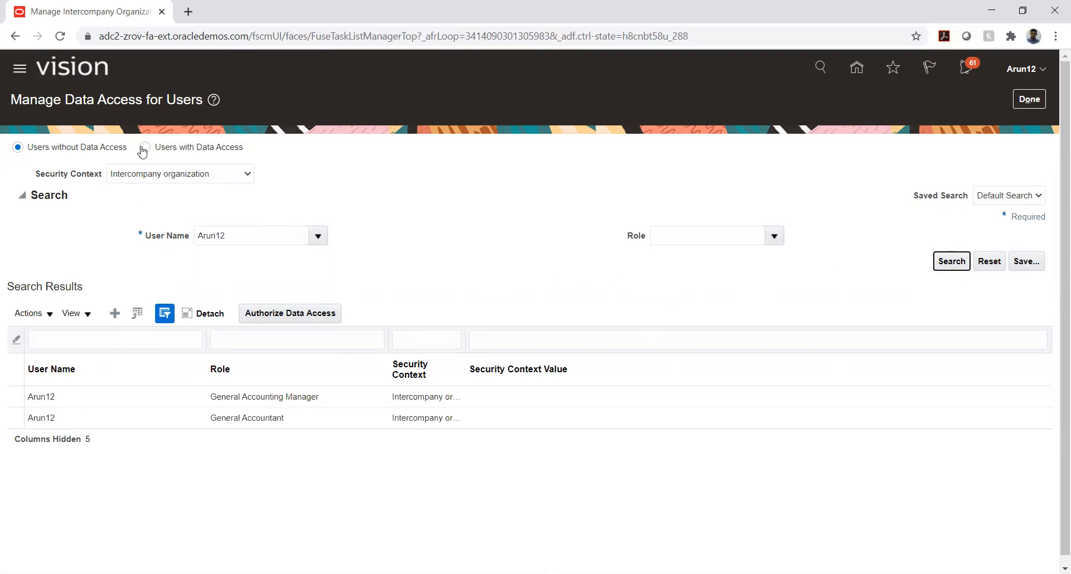
Switch to users with data access and search for the same user name in the Intercompany organization context
double_click(240, 241)
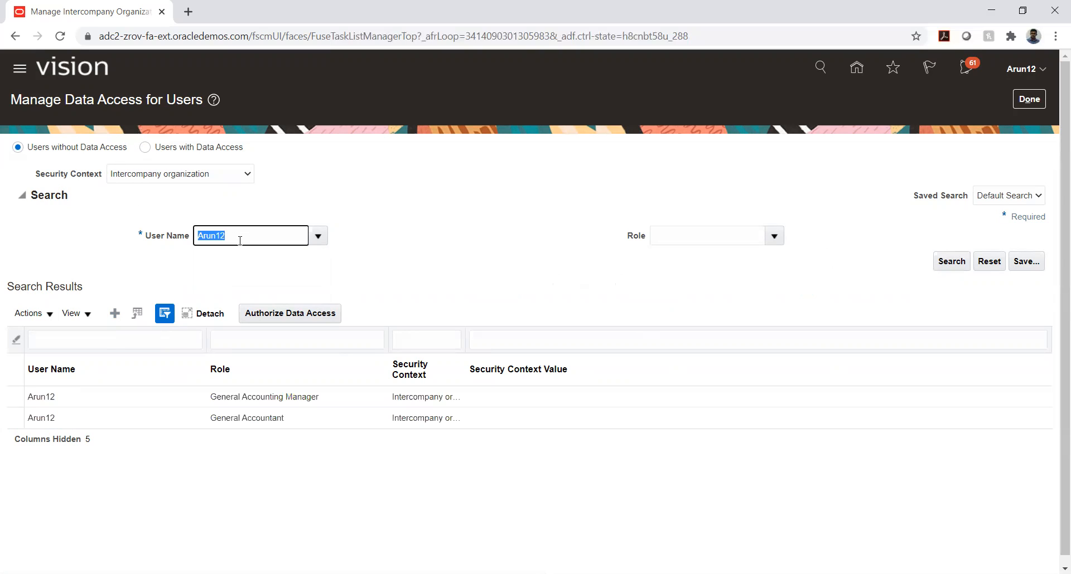
click(145, 148)
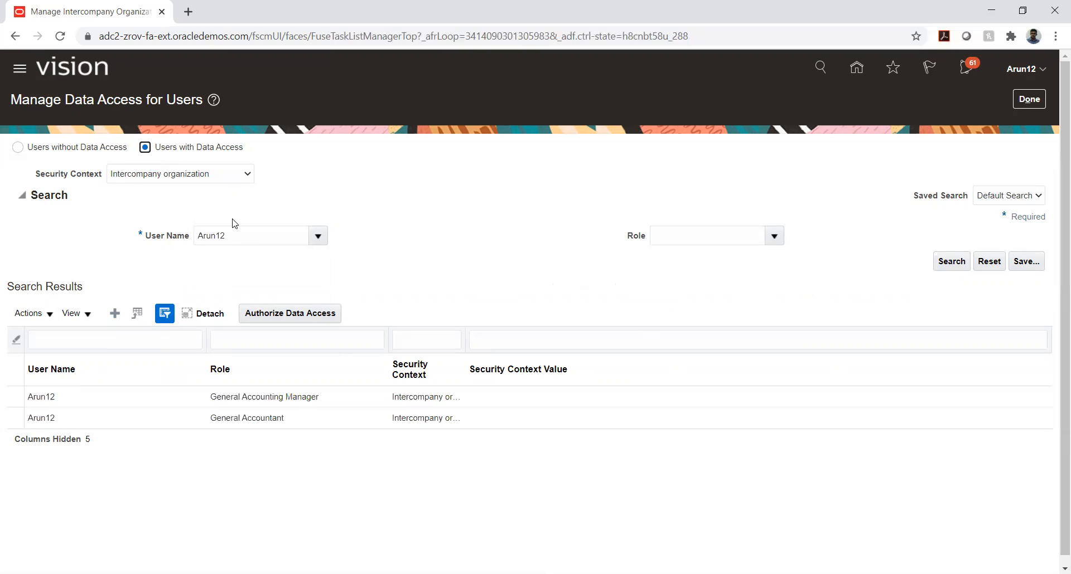
click(247, 235)
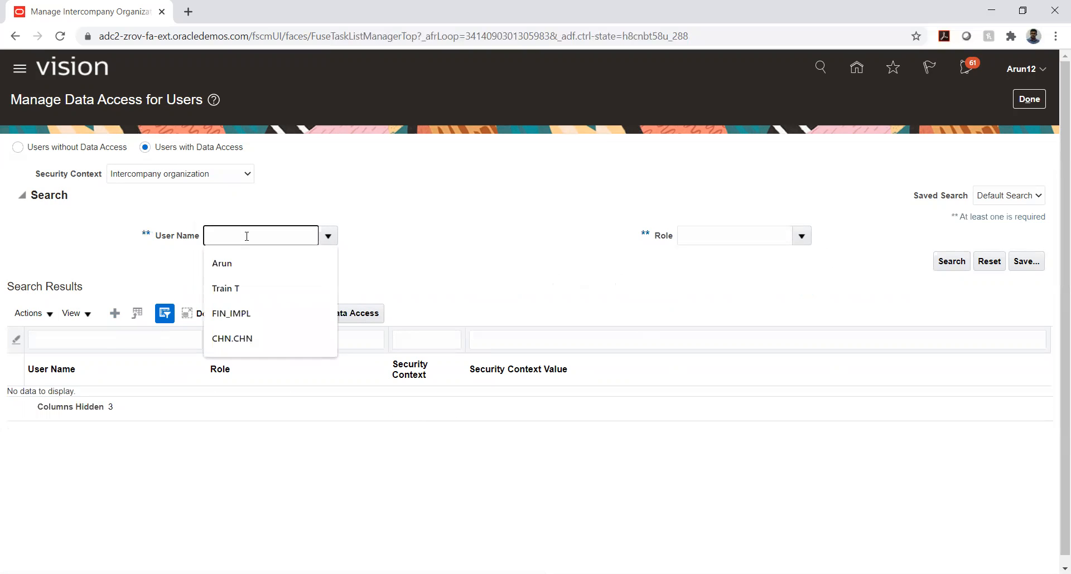
text(Arun12)
key(Tab)
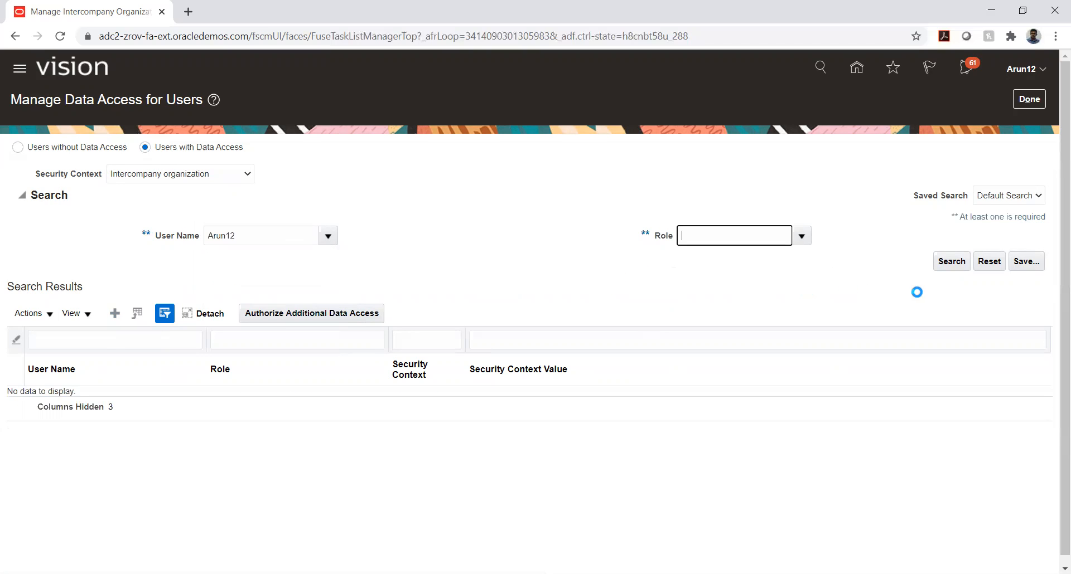
click(942, 265)
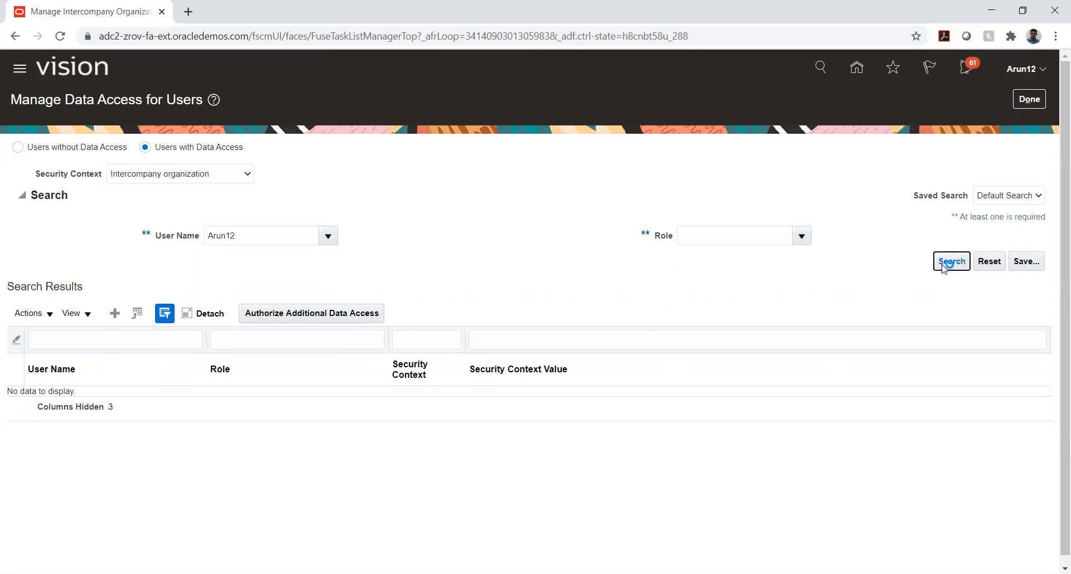
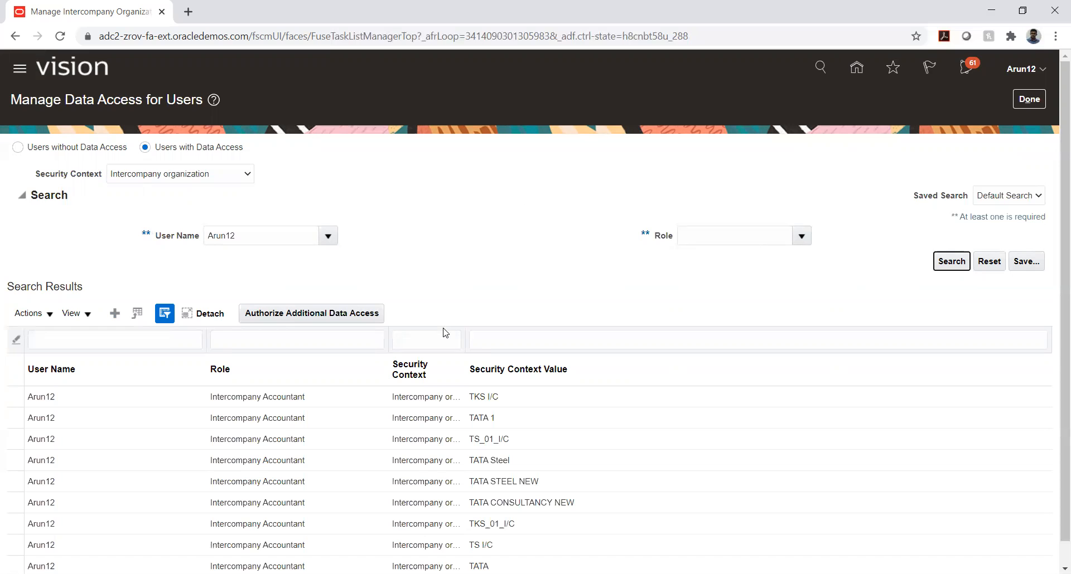
Review the user's Intercompany Accountant role assignments and their security context values, and return to the project task list
scroll(455, 215, down, 1)
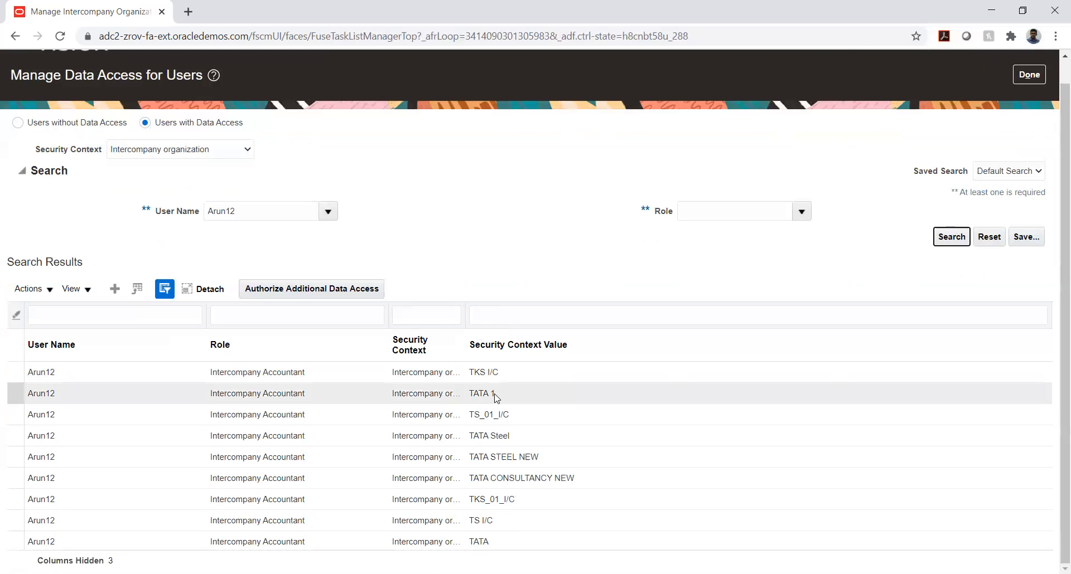
scroll(495, 397, up, 1)
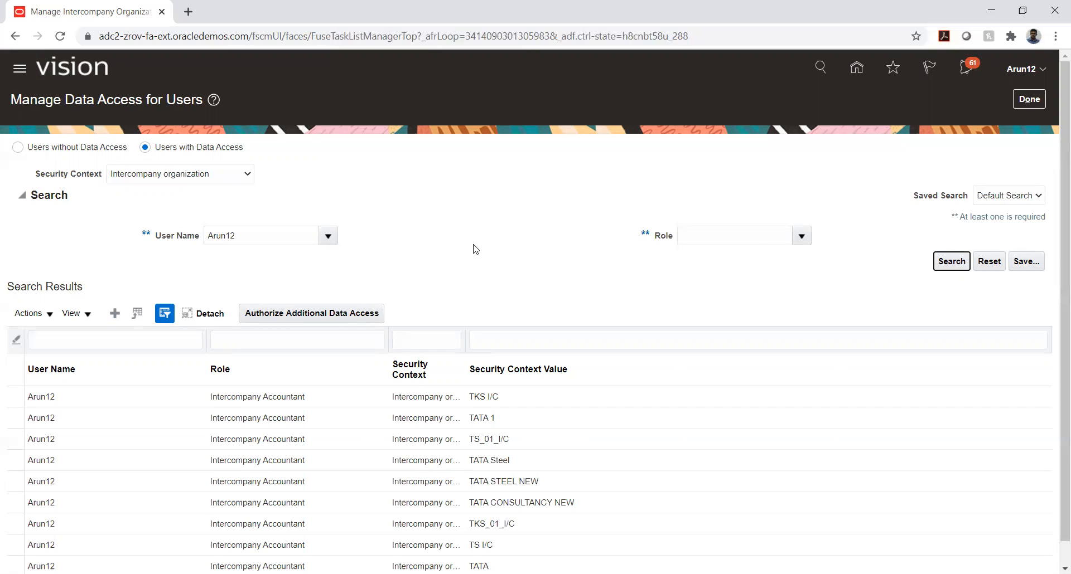
drag(93, 100, 199, 102)
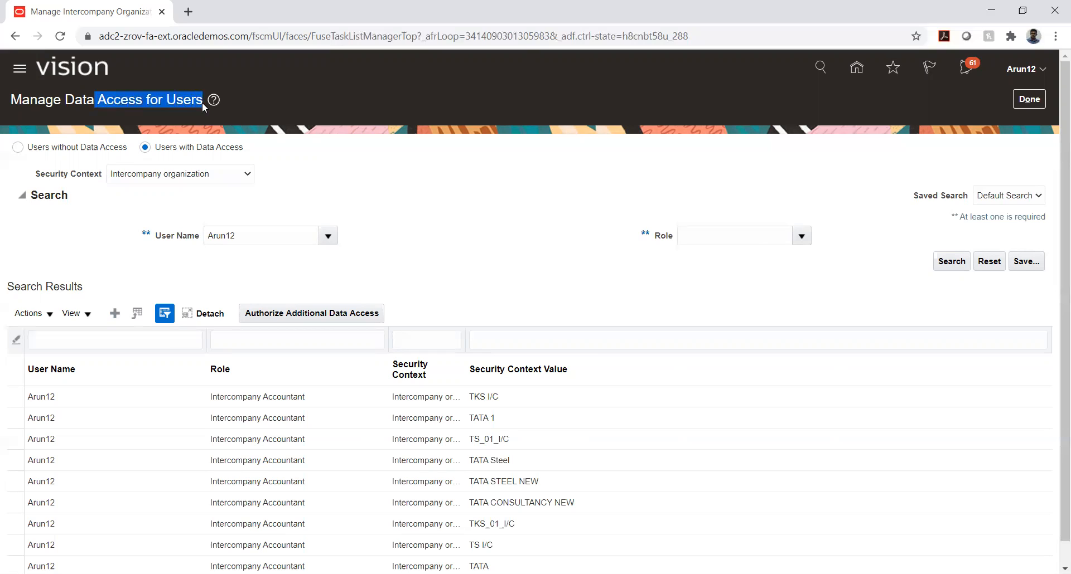
click(391, 201)
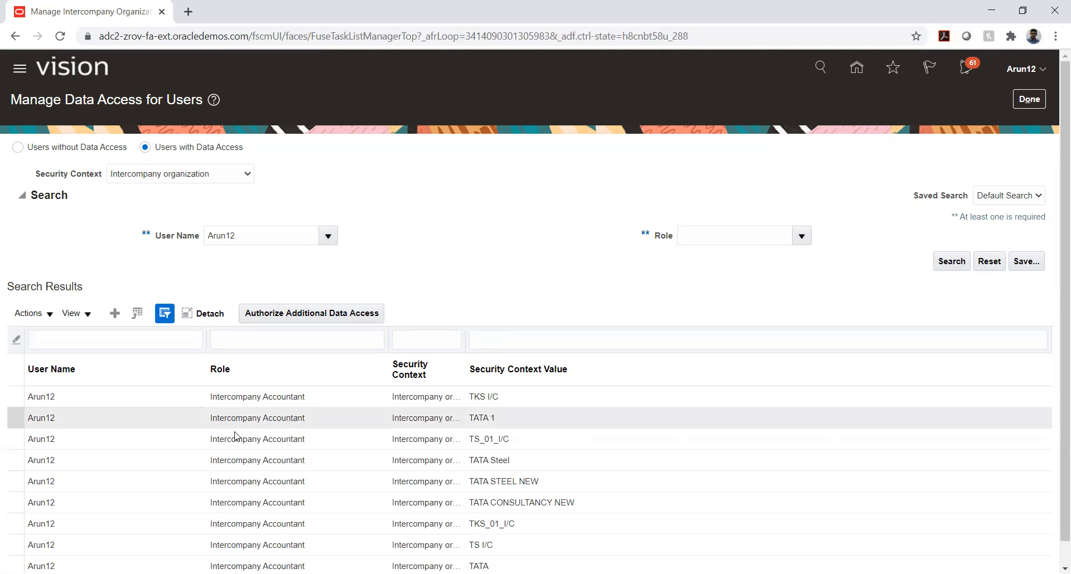
click(1025, 102)
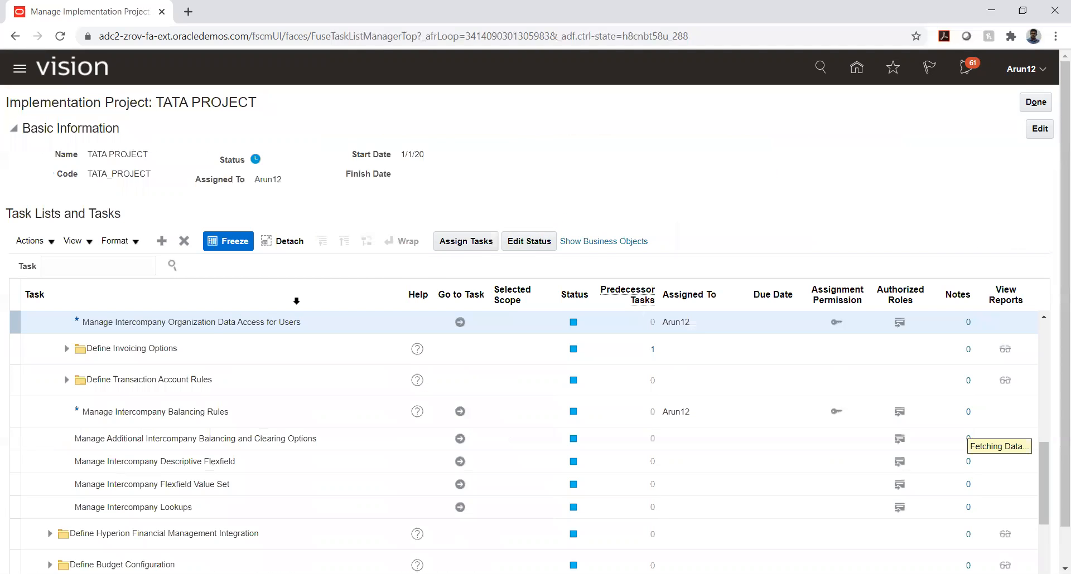
Open Manage Intercompany Customer Supplier Association under Define Invoicing Options and expand its search criteria
click(67, 350)
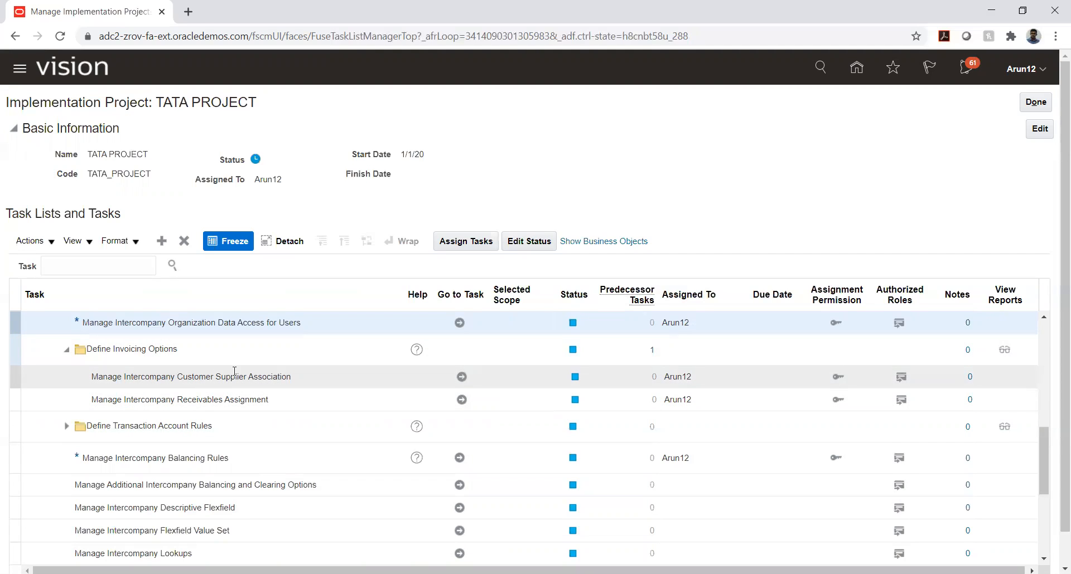
click(462, 378)
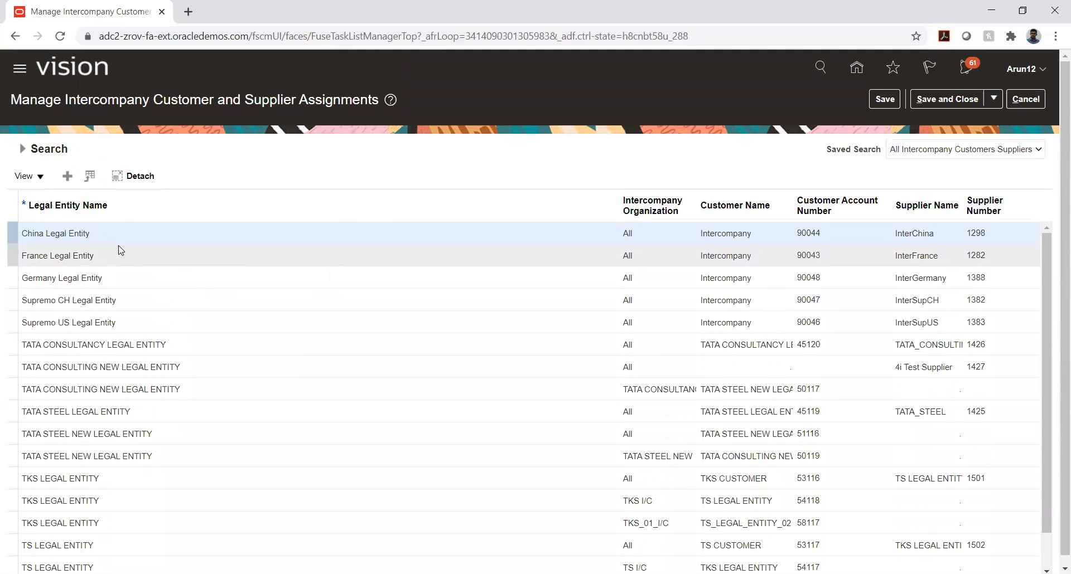
click(22, 150)
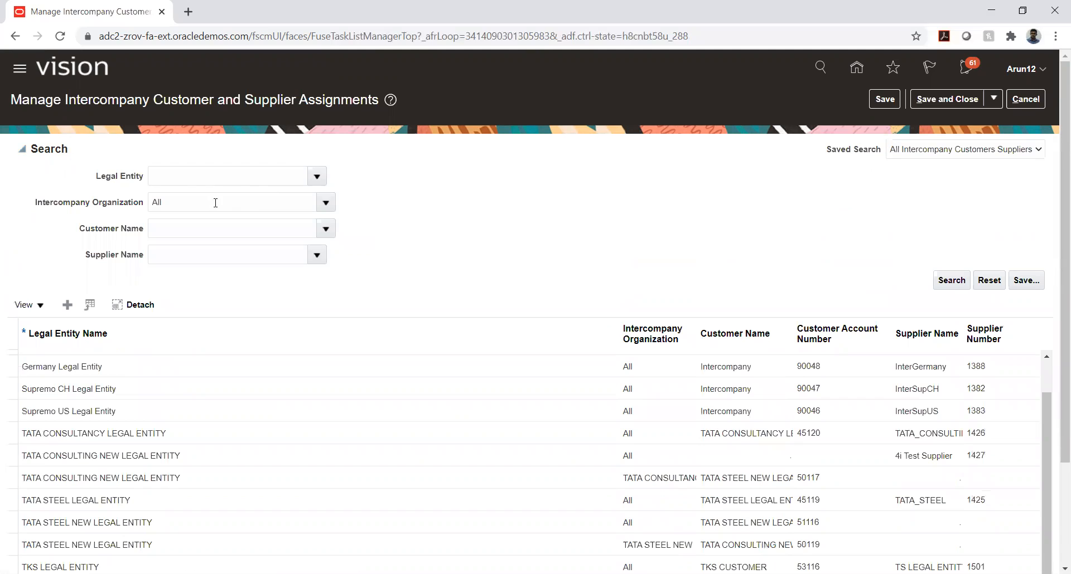
Search for and select TS LEGAL ENTITY as the legal entity, and search the intercompany customer and supplier assignments for it
click(316, 177)
click(274, 177)
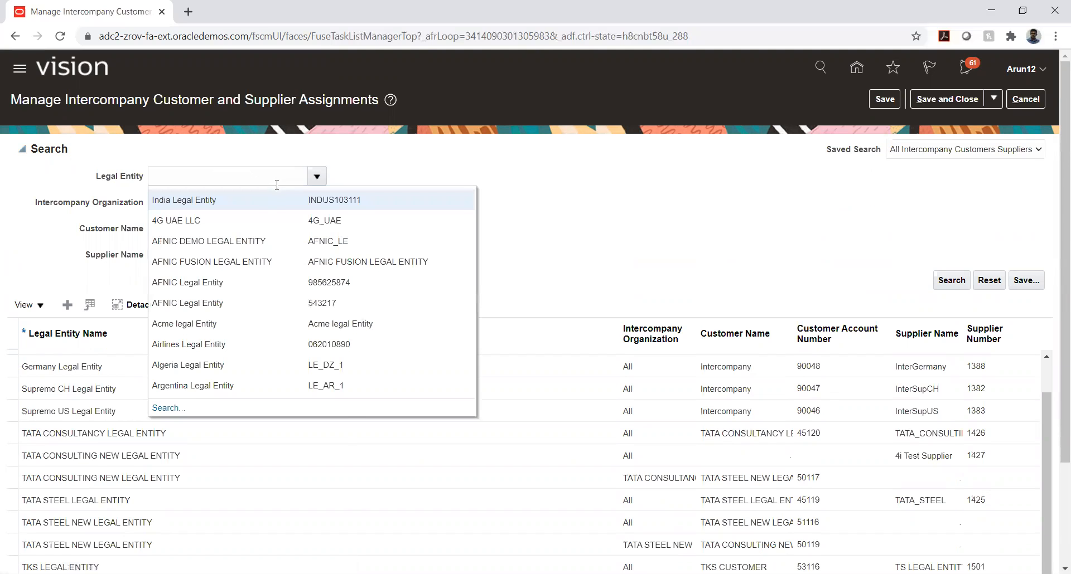
click(196, 181)
text(TS)
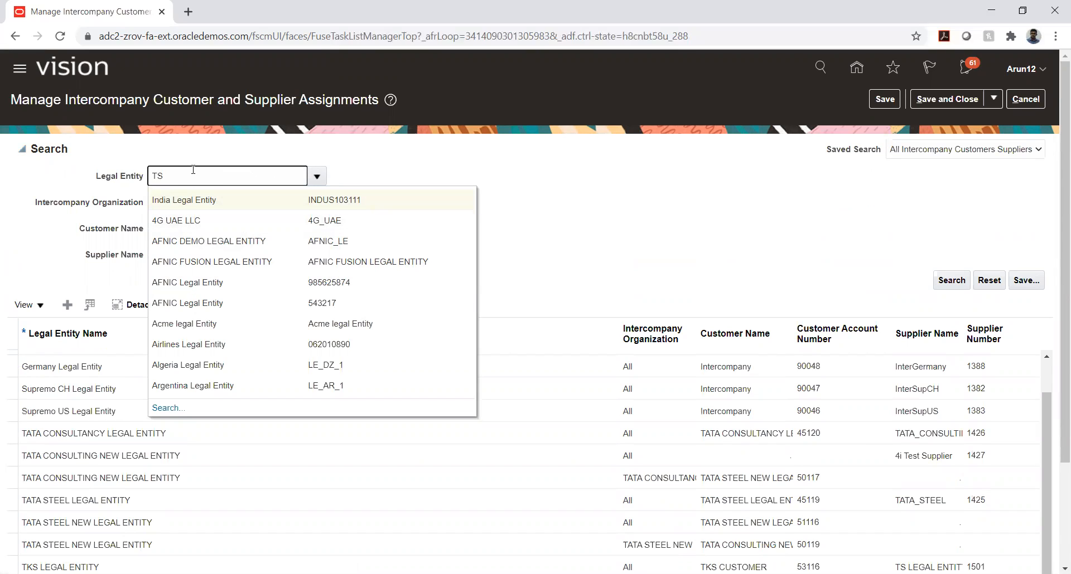
click(159, 410)
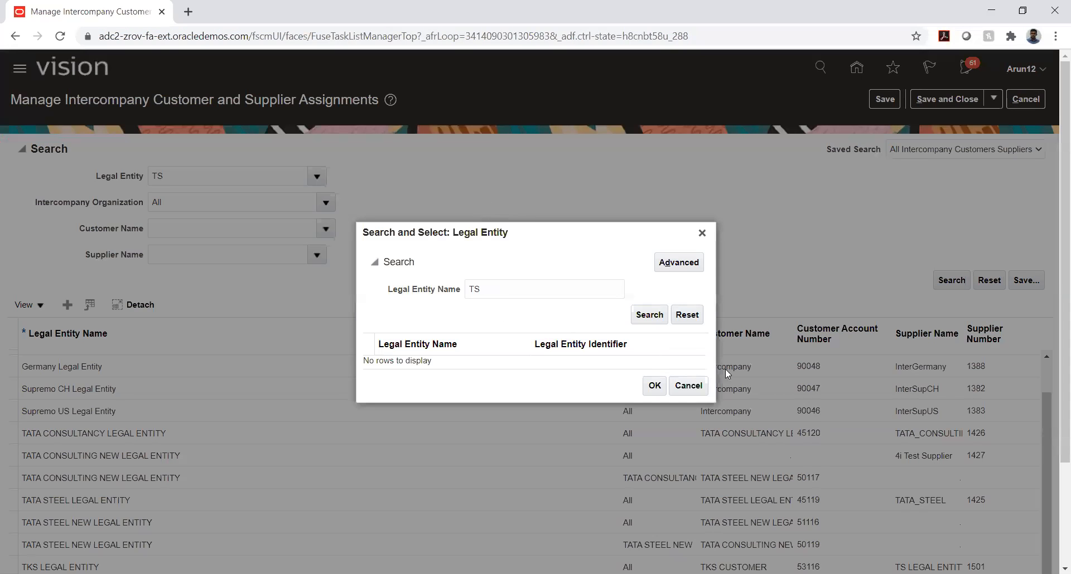
click(650, 321)
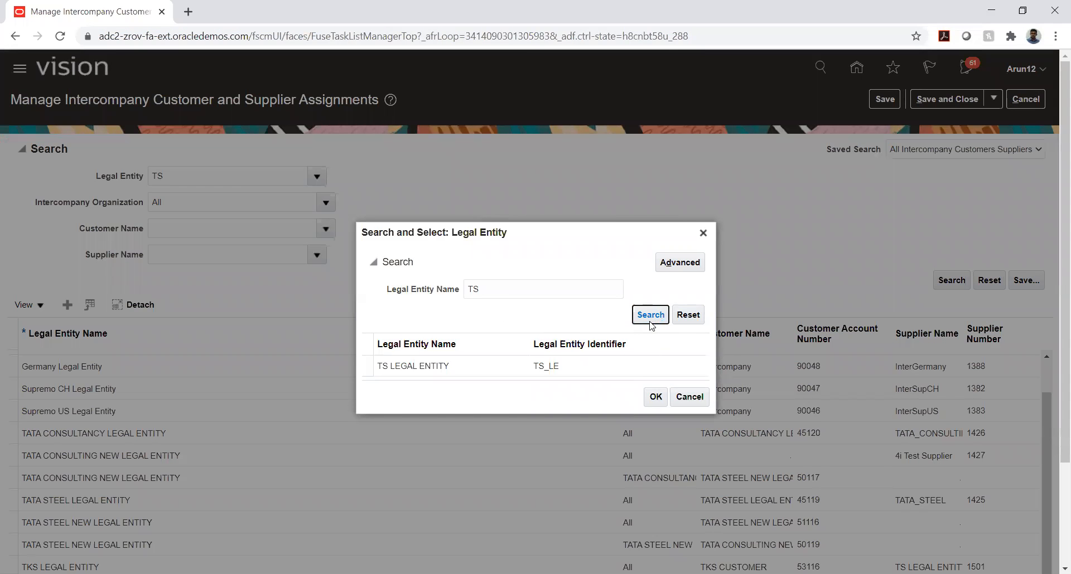
click(484, 363)
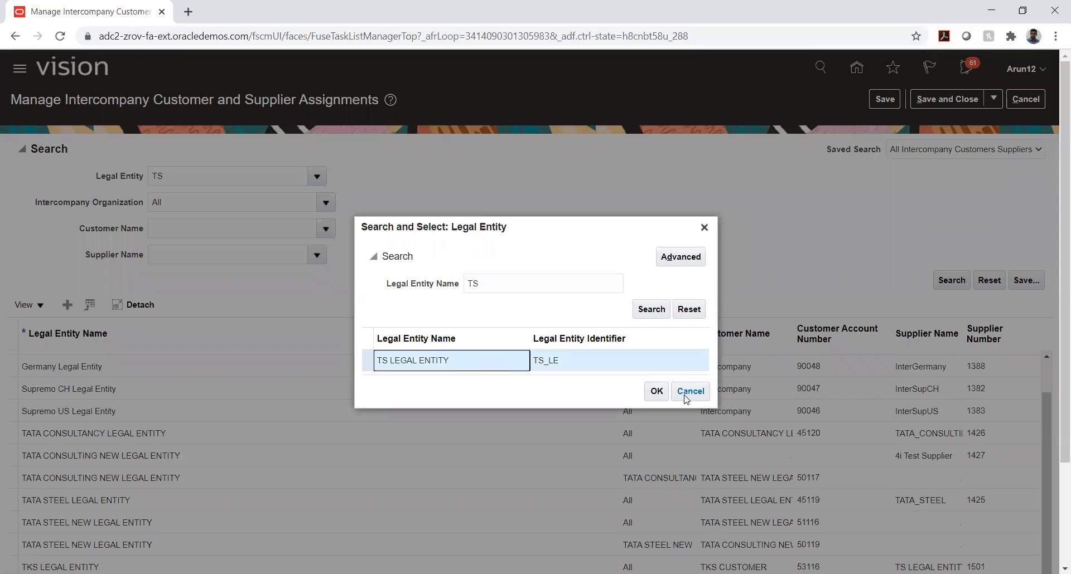
click(656, 391)
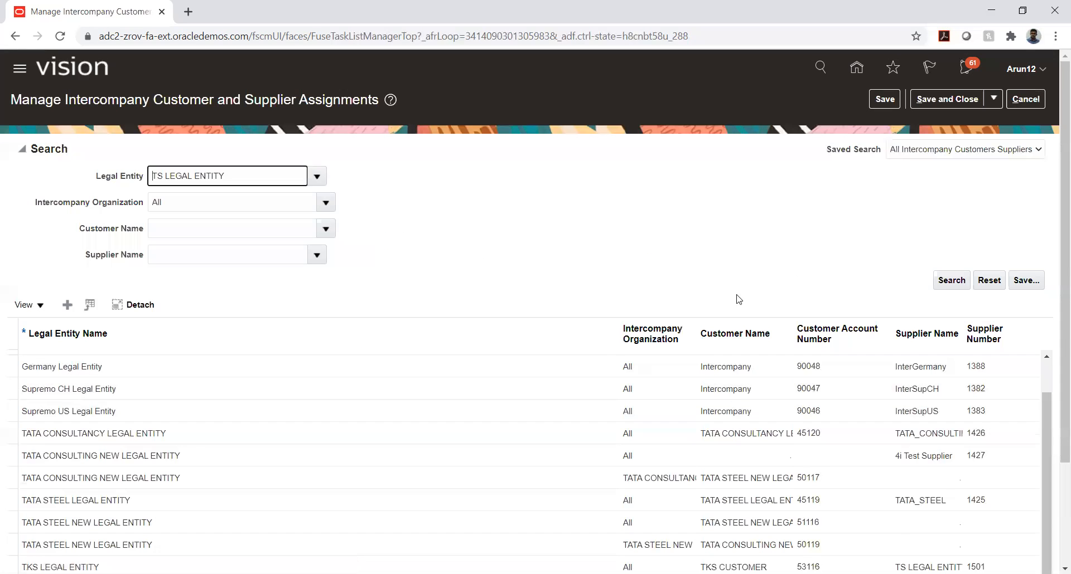
click(938, 281)
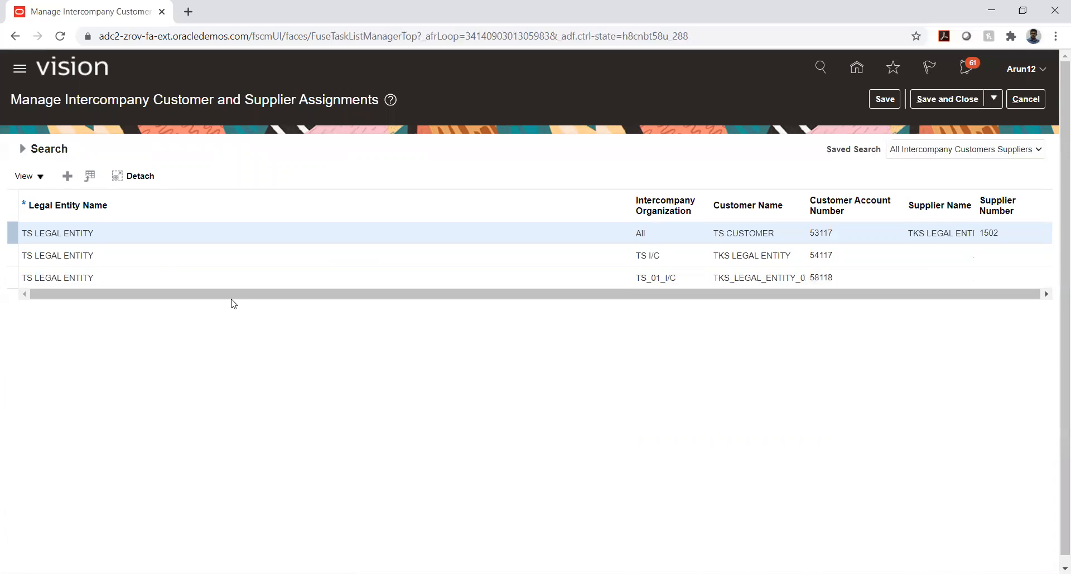
Examine the customer and supplier assigned to TS LEGAL ENTITY, comparing the All row with the TS_01_I/C intercompany organization row
click(621, 280)
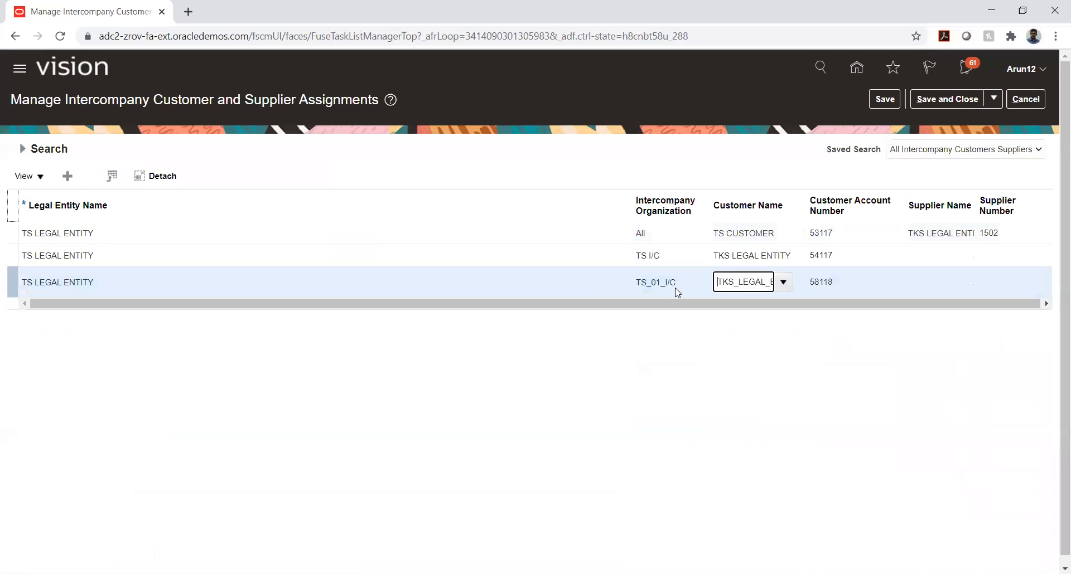
click(722, 345)
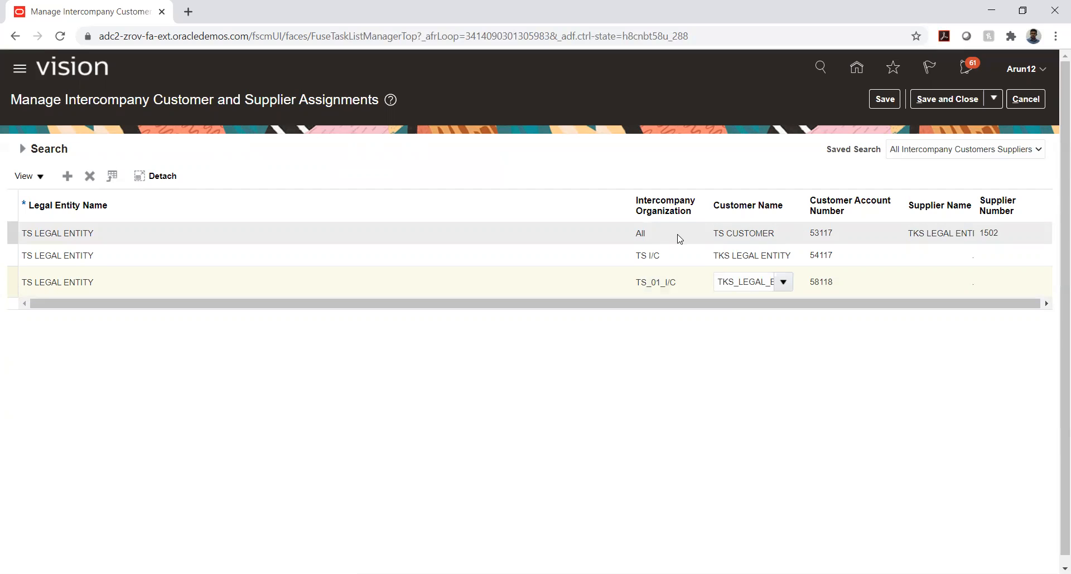
click(653, 283)
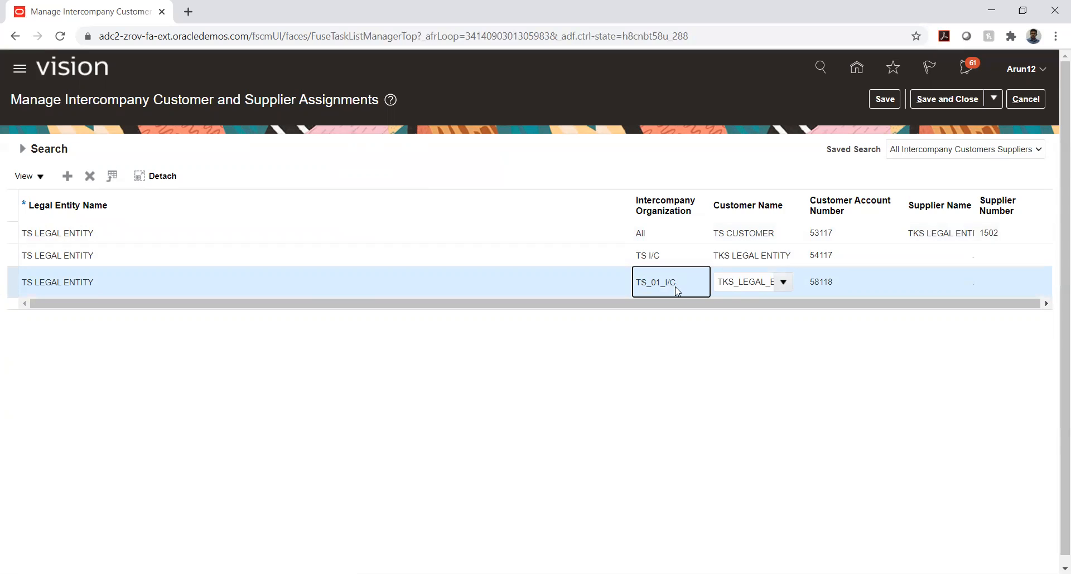
click(45, 235)
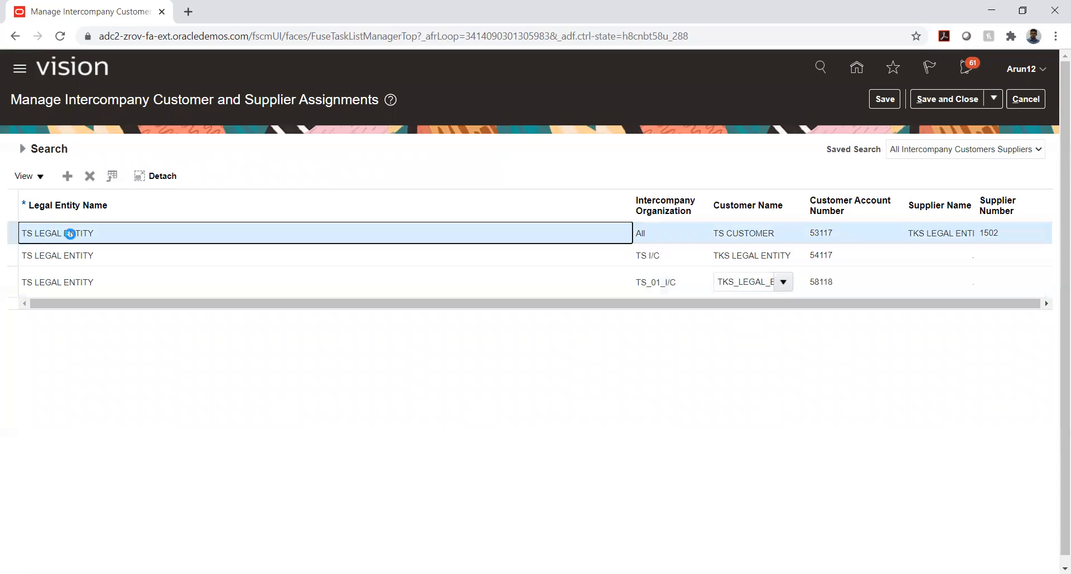
click(643, 239)
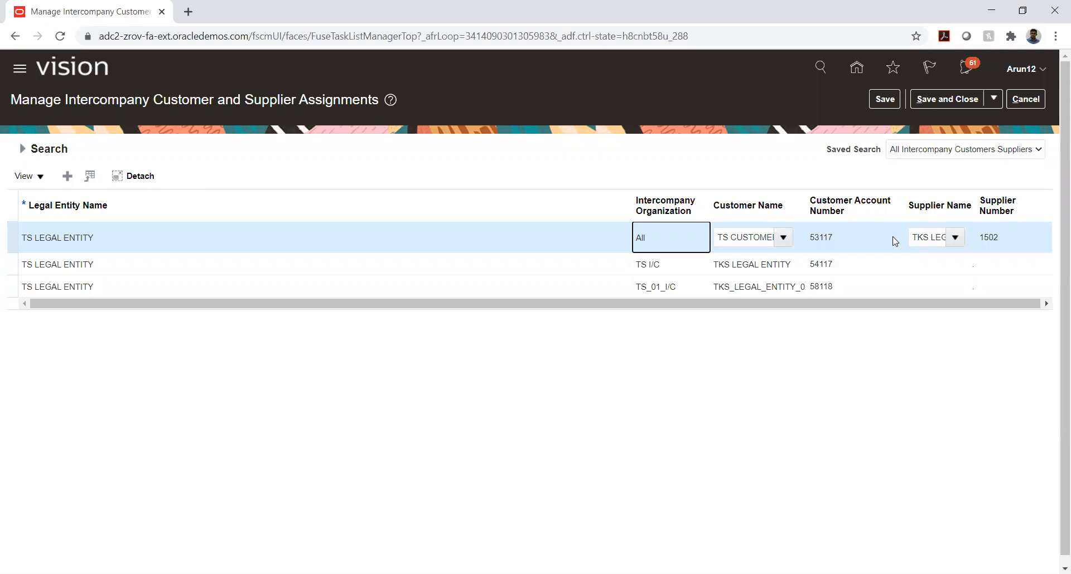
click(617, 358)
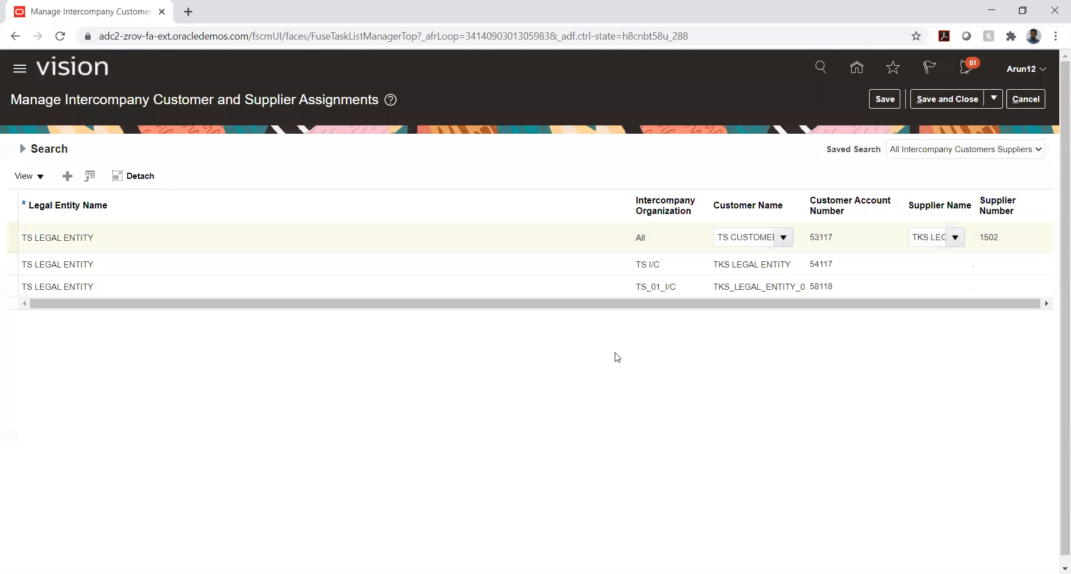
click(103, 245)
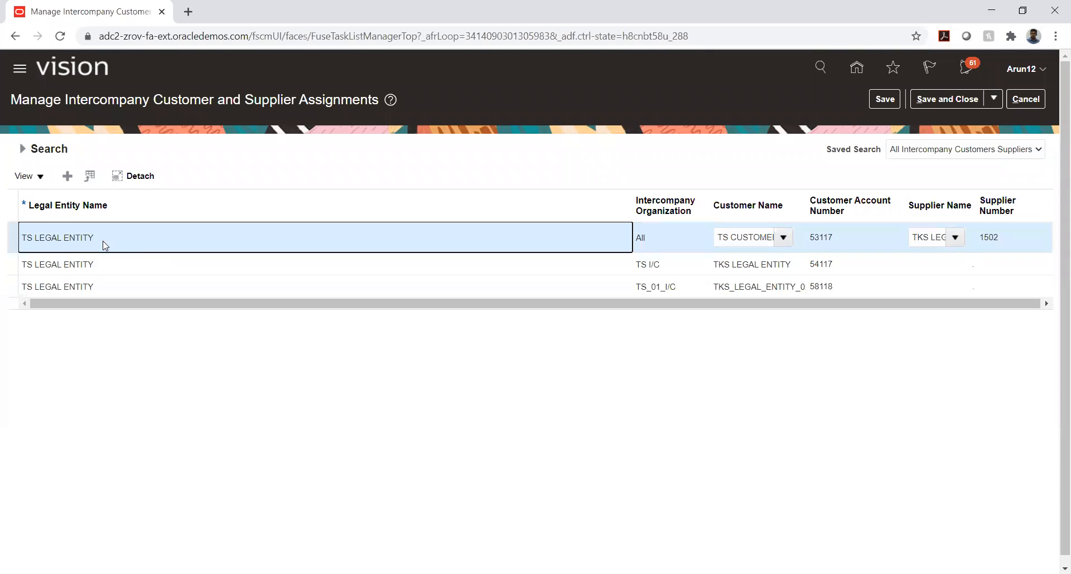
click(149, 284)
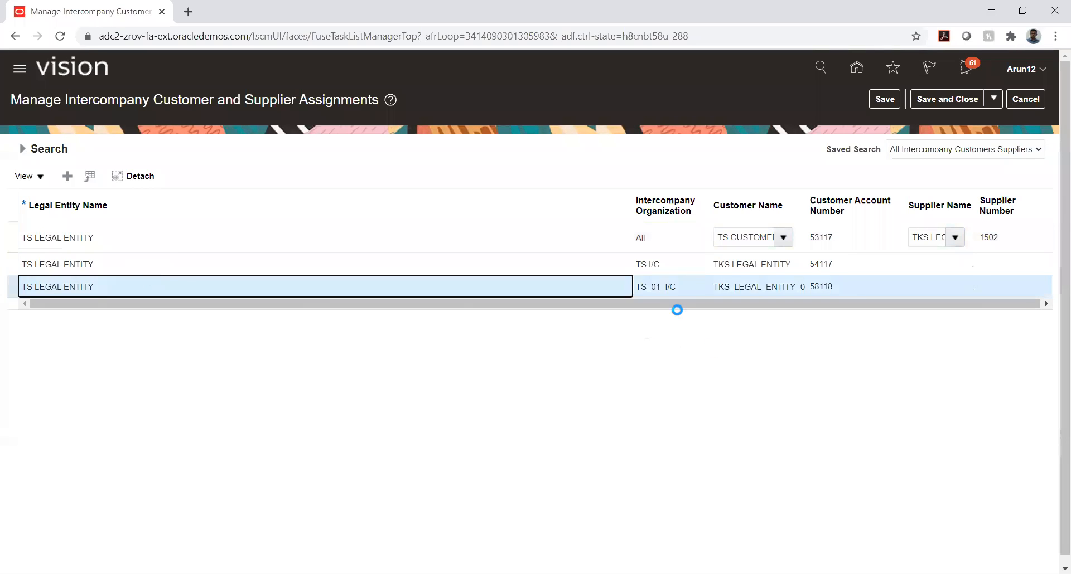
click(661, 292)
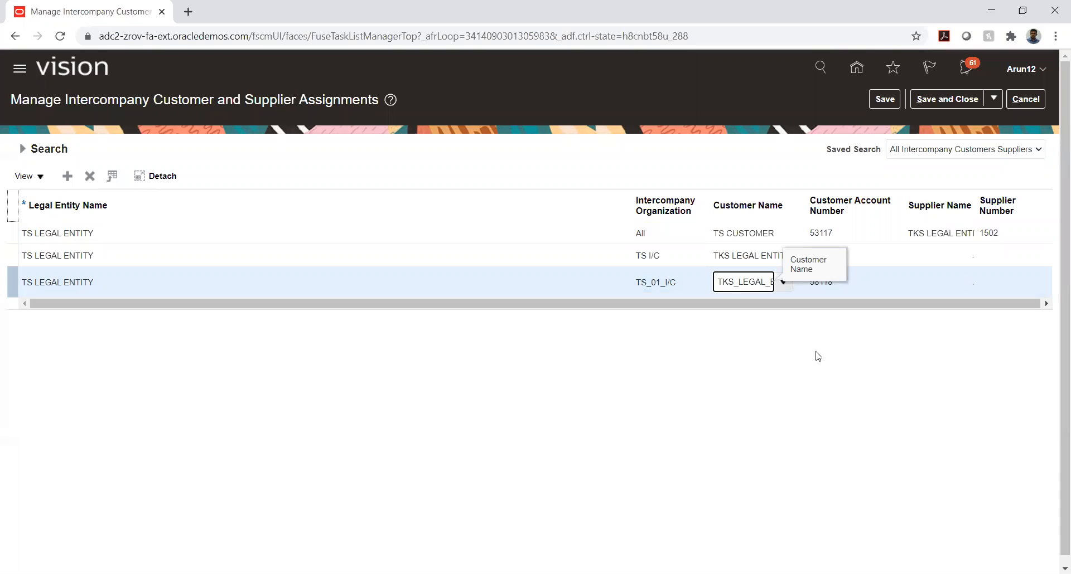
click(876, 353)
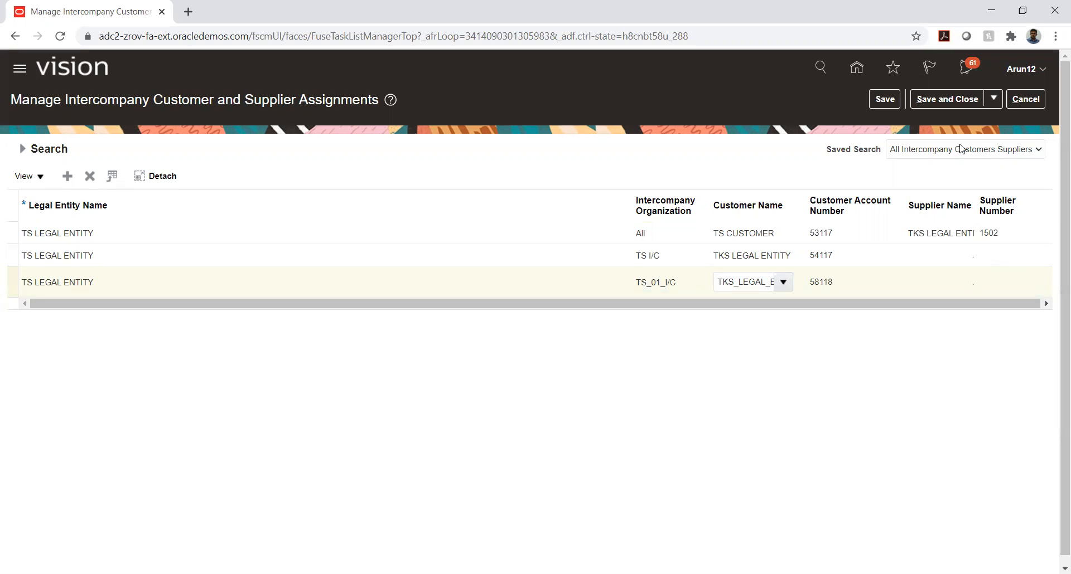
Save and close the customer and supplier assignments, and open Manage Intercompany Receivables Assignment under Define Invoicing Options
click(933, 99)
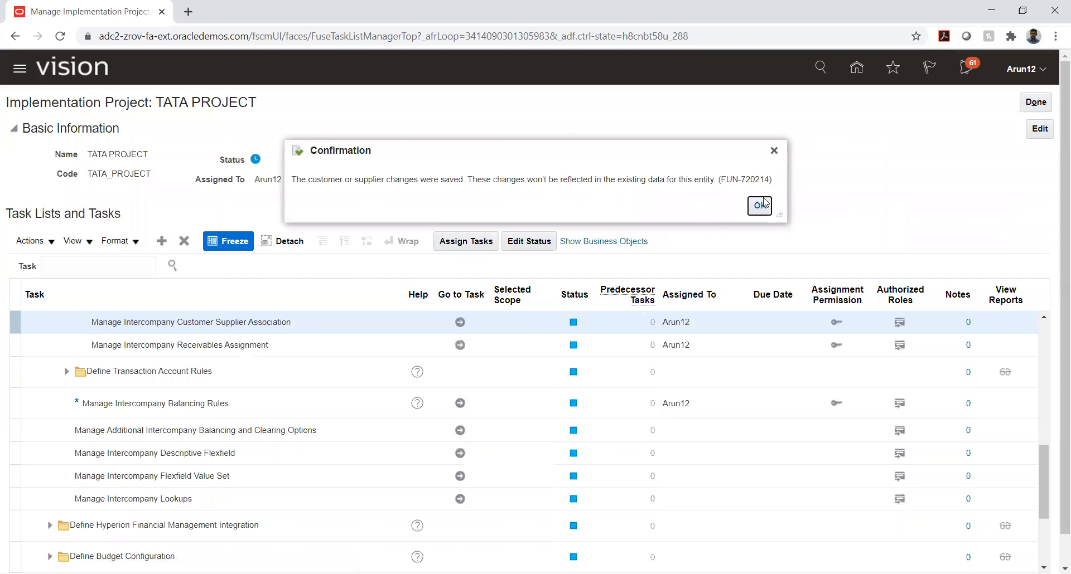
click(762, 203)
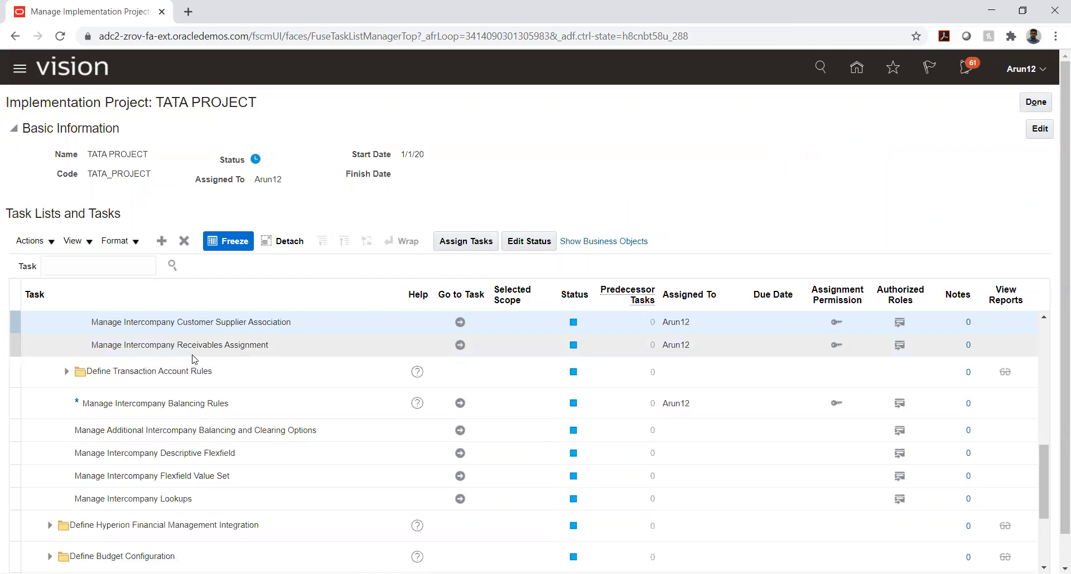
click(458, 345)
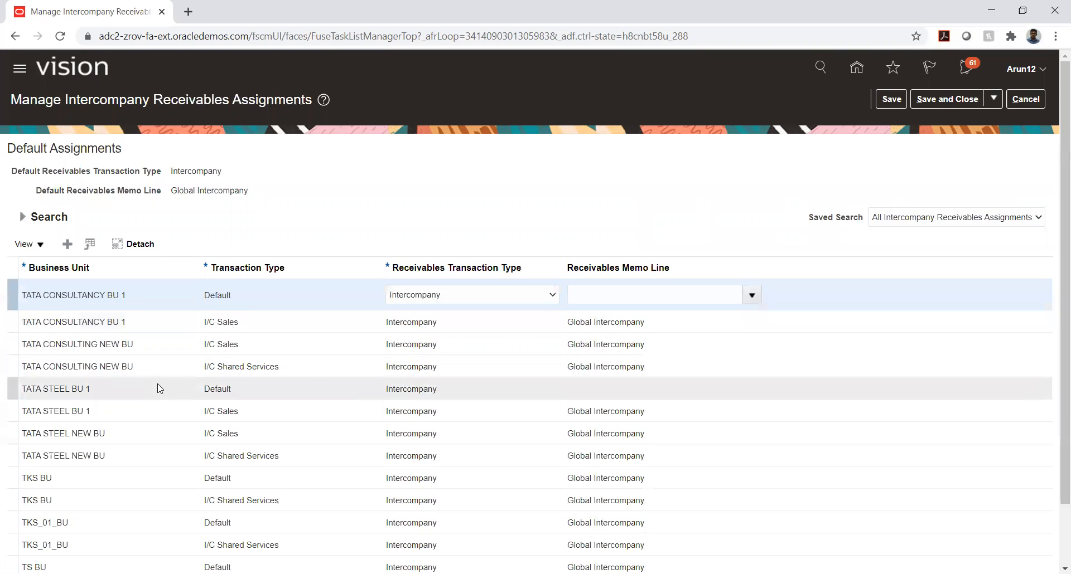
Review the receivables assignments through the TS_01_BU I/C Shared Services row, and save and close them
scroll(158, 388, down, 1)
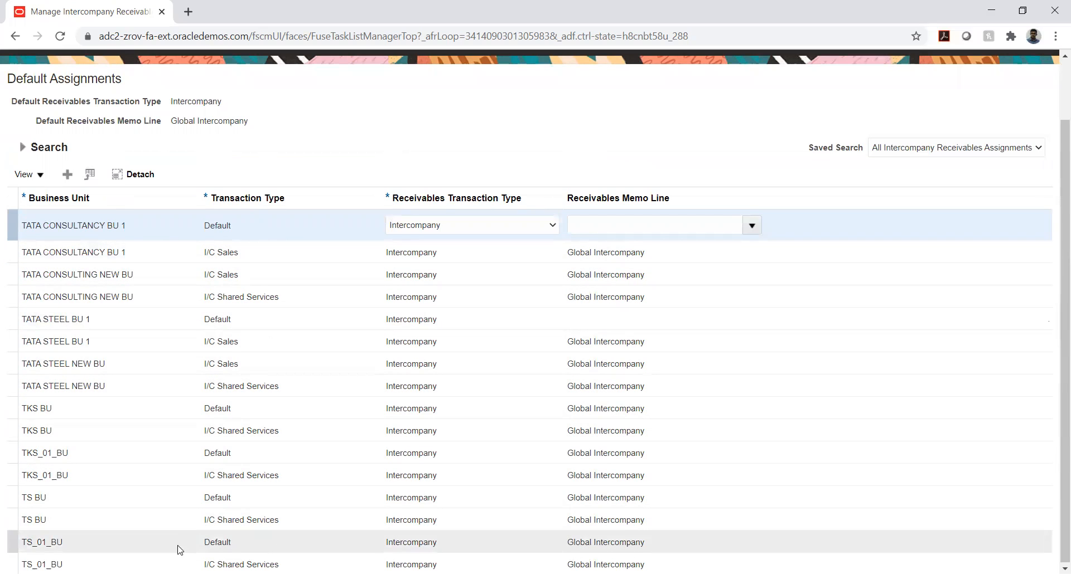
click(214, 560)
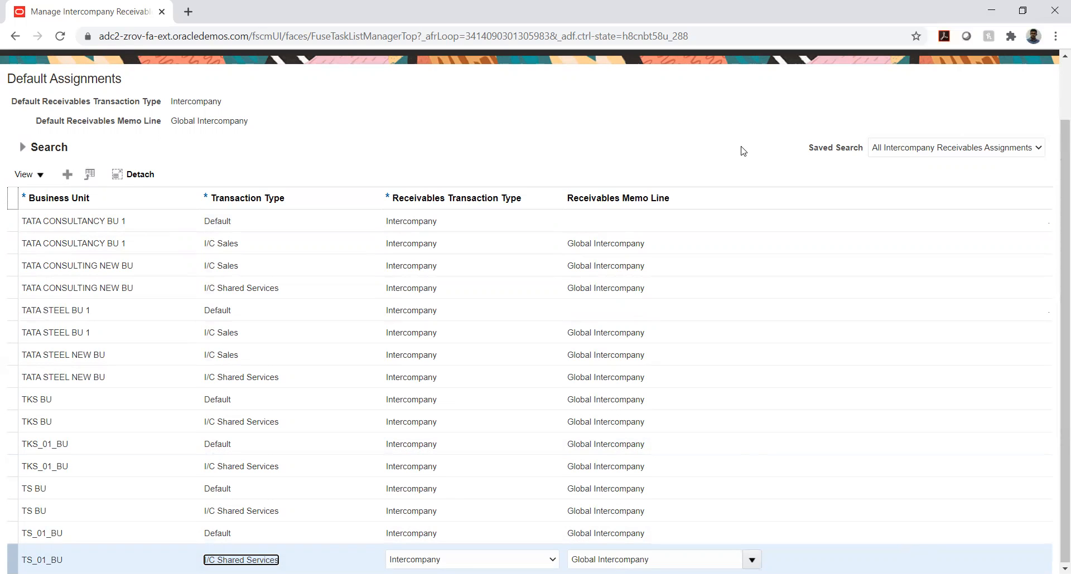
scroll(772, 148, up, 2)
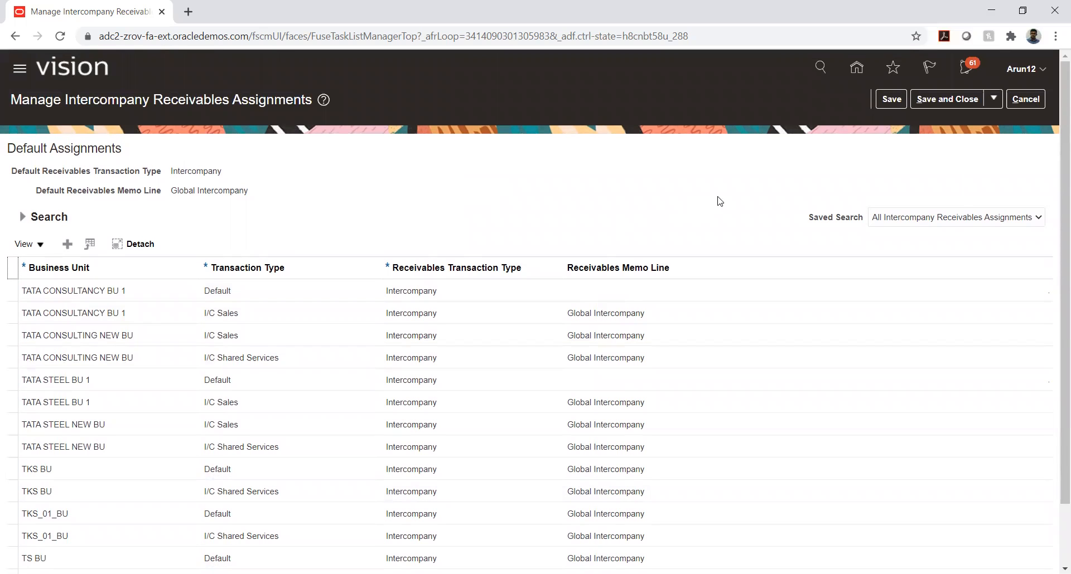
click(926, 101)
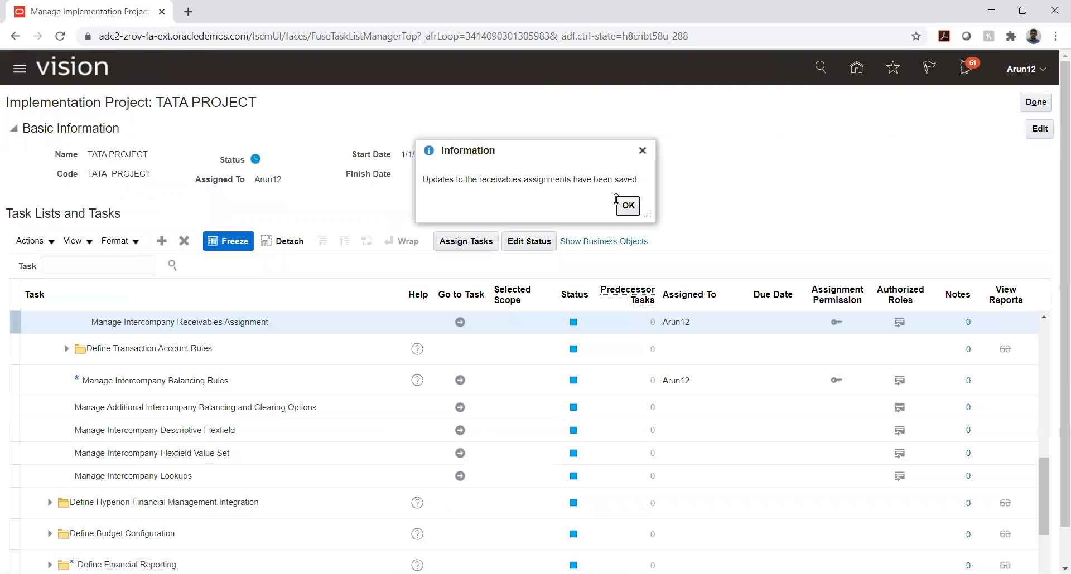
click(627, 206)
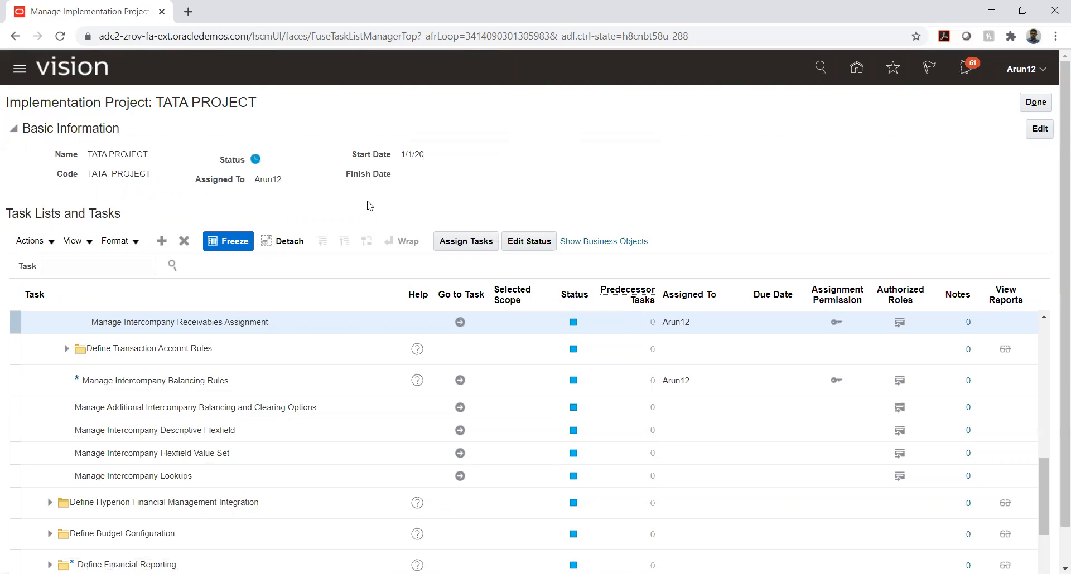
Review the project's intercompany processing tasks, including organization data access for users and the invoicing options tasks
scroll(288, 398, up, 2)
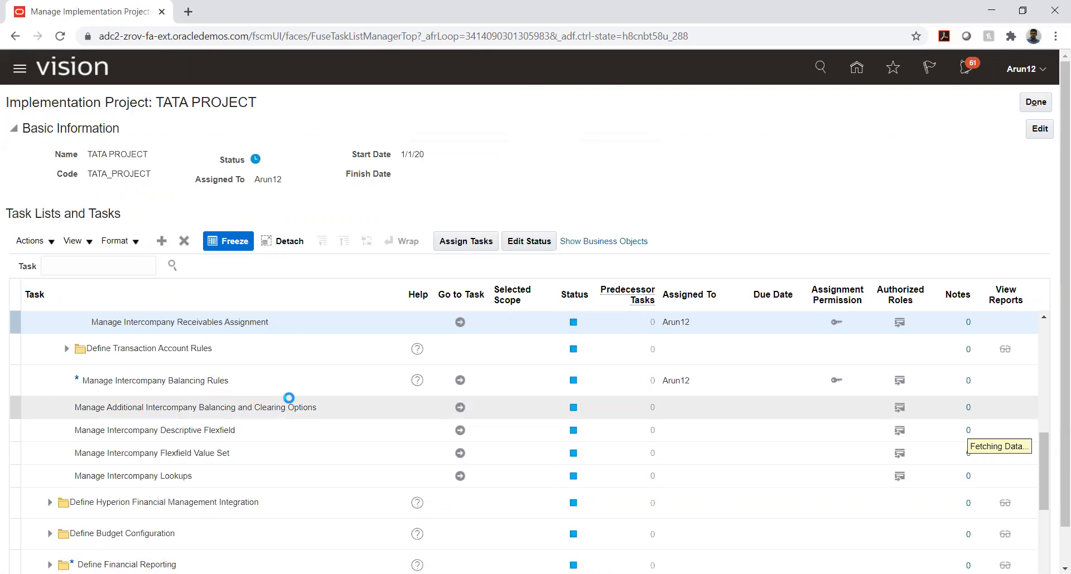
scroll(289, 402, up, 2)
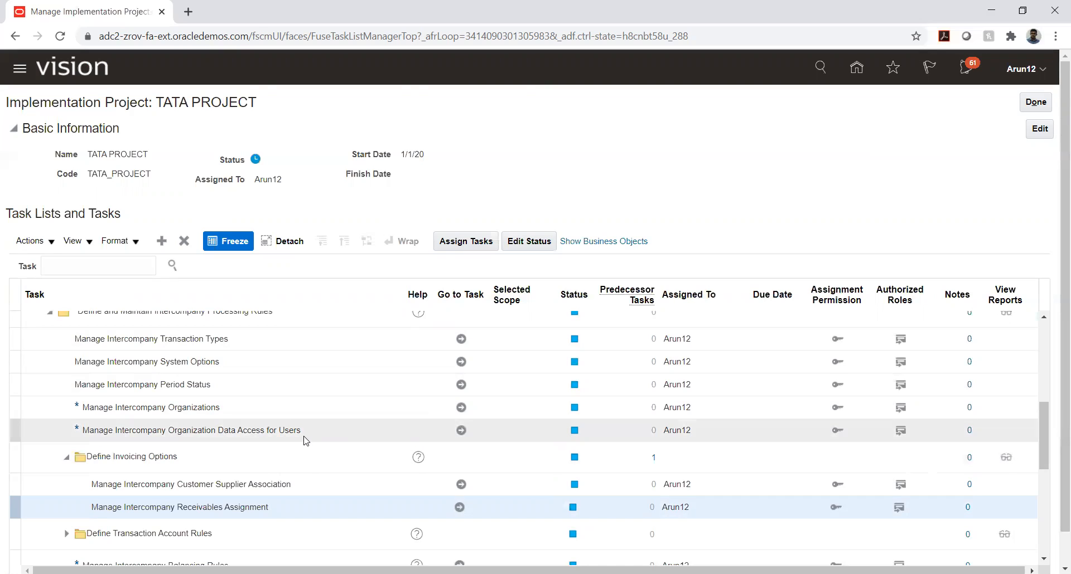
click(285, 438)
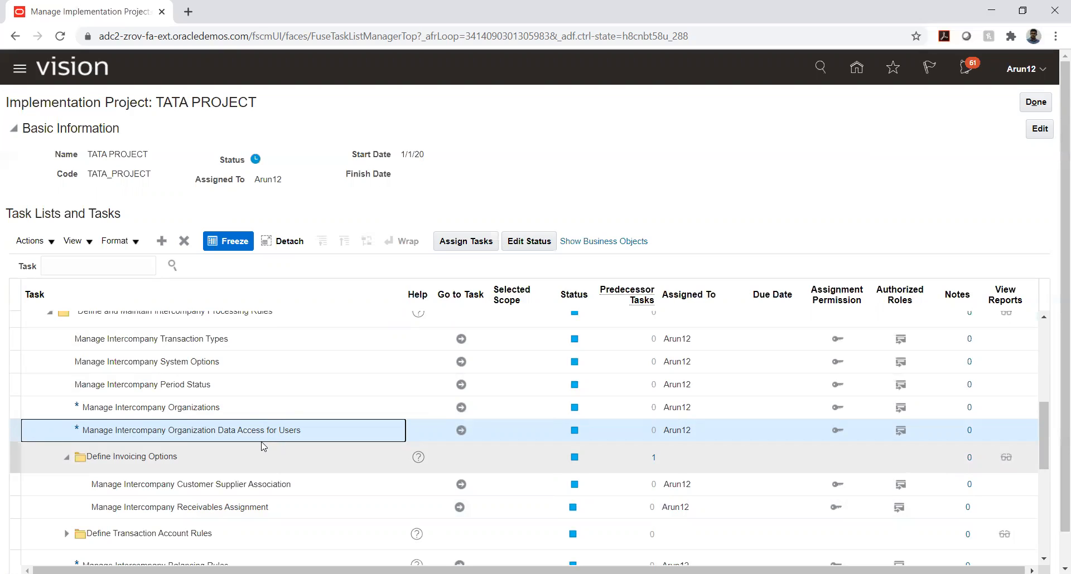
scroll(263, 446, down, 2)
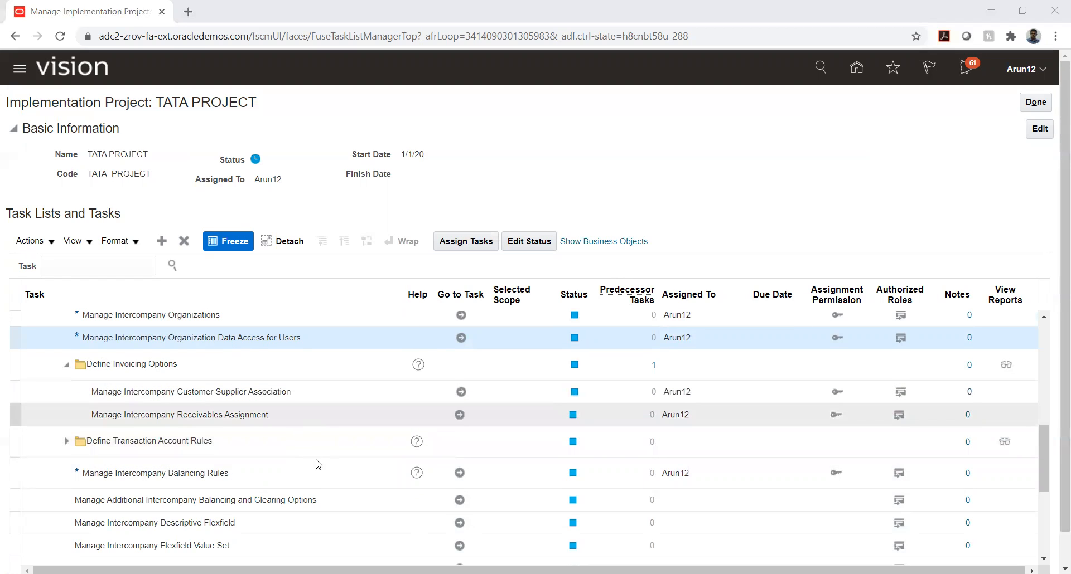
scroll(317, 463, down, 2)
scroll(310, 455, up, 2)
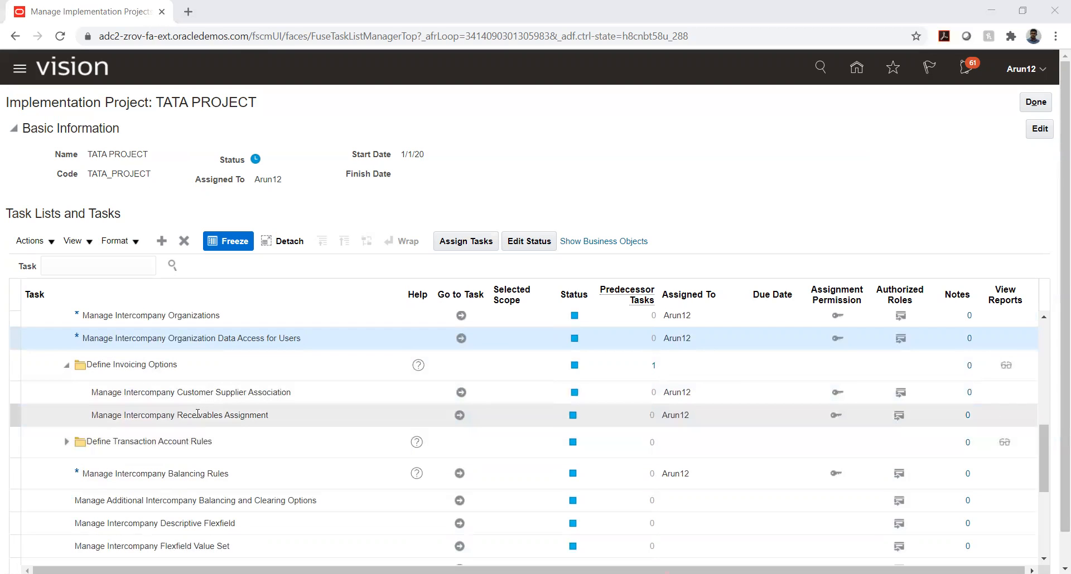
Expand Define Transaction Account Rules and its Define Sources folder, and open the Manage Sources task
click(67, 442)
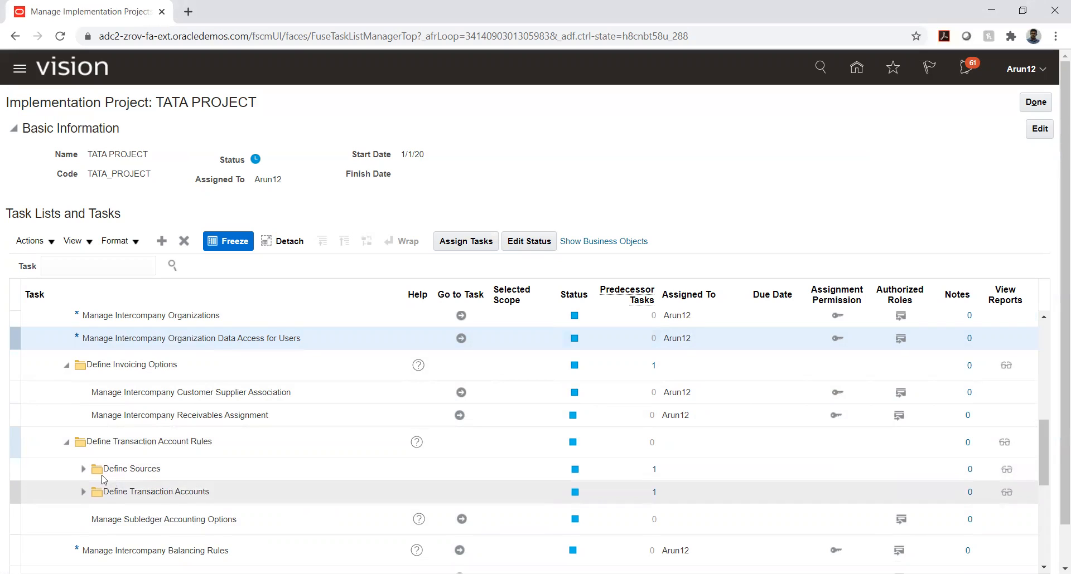
click(85, 469)
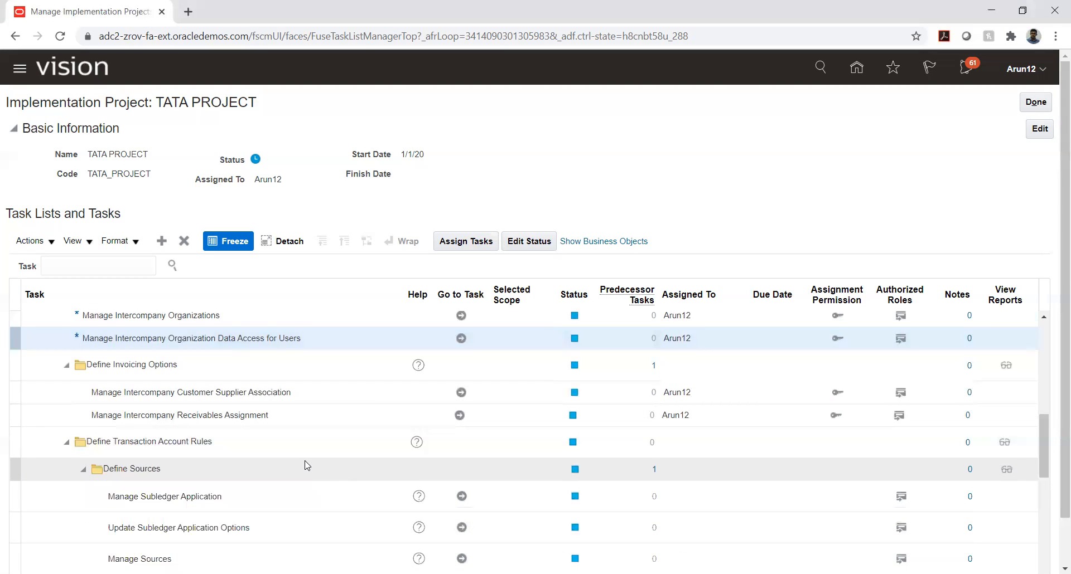
scroll(309, 471, down, 2)
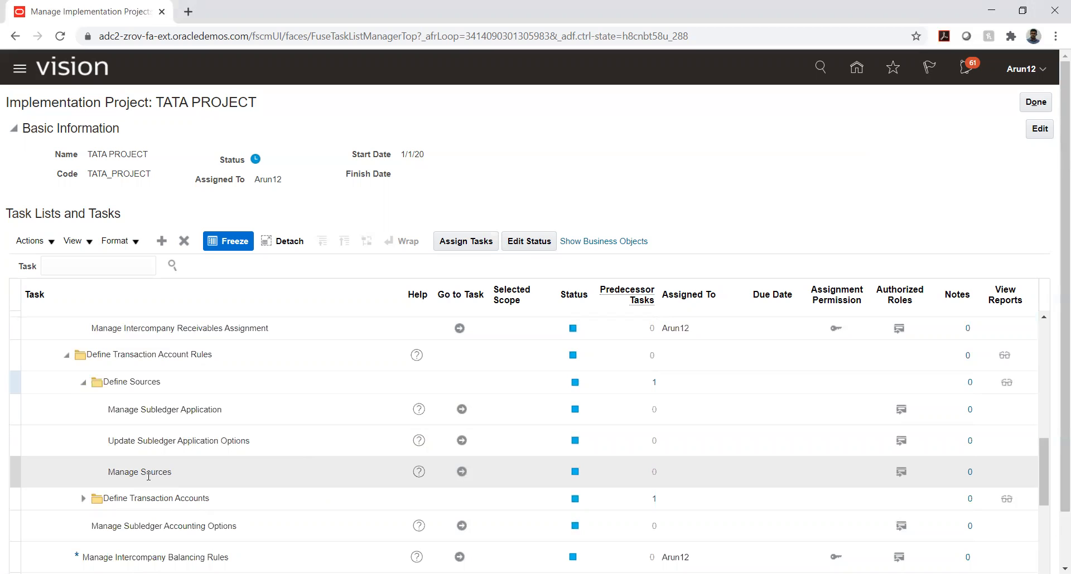
click(190, 471)
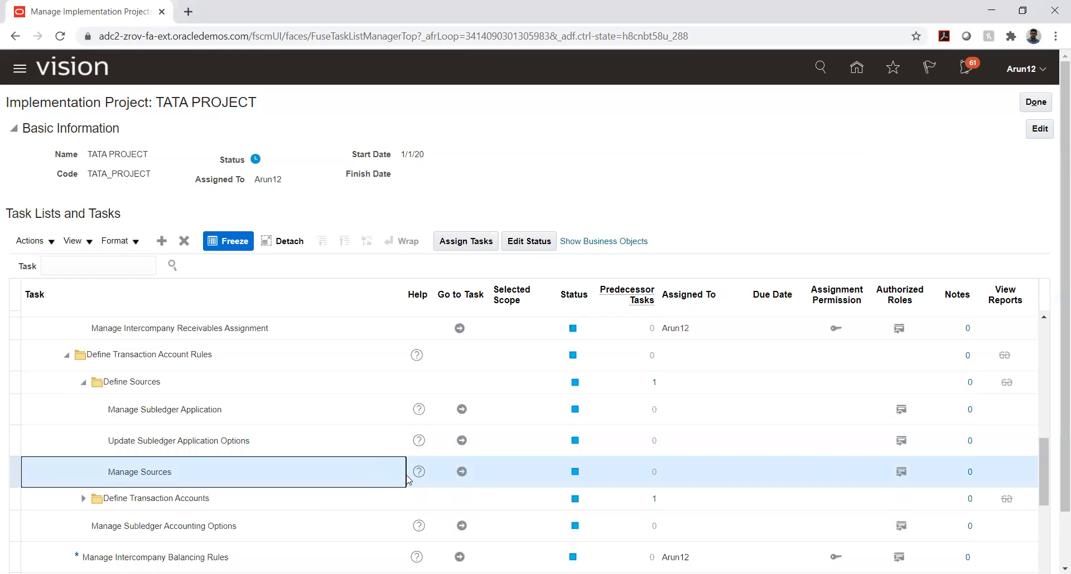
click(462, 471)
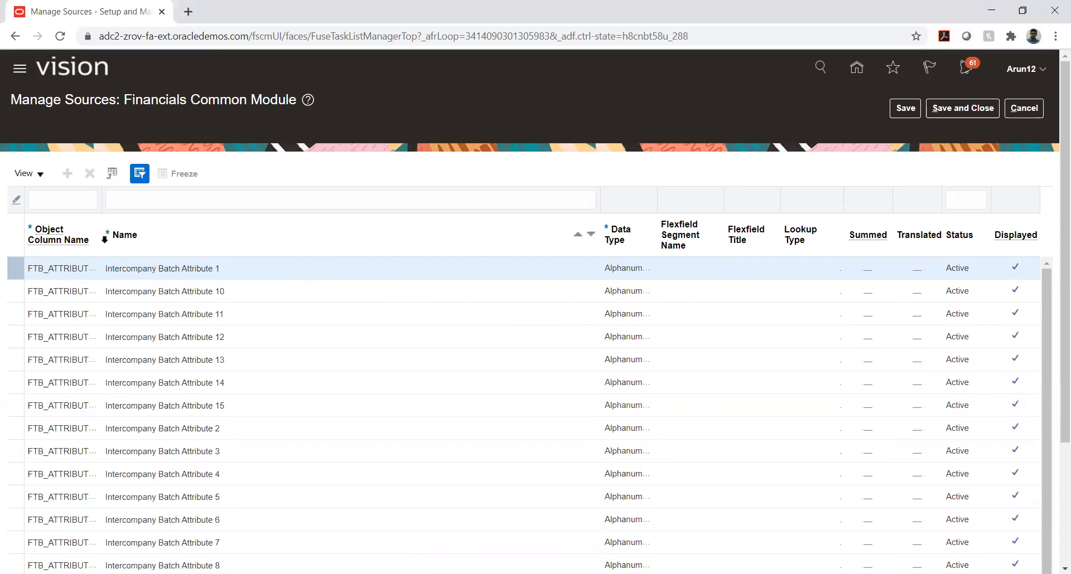
Widen the Object Column Name column to show full names, review the listed sources, and save and close them
drag(103, 234, 154, 226)
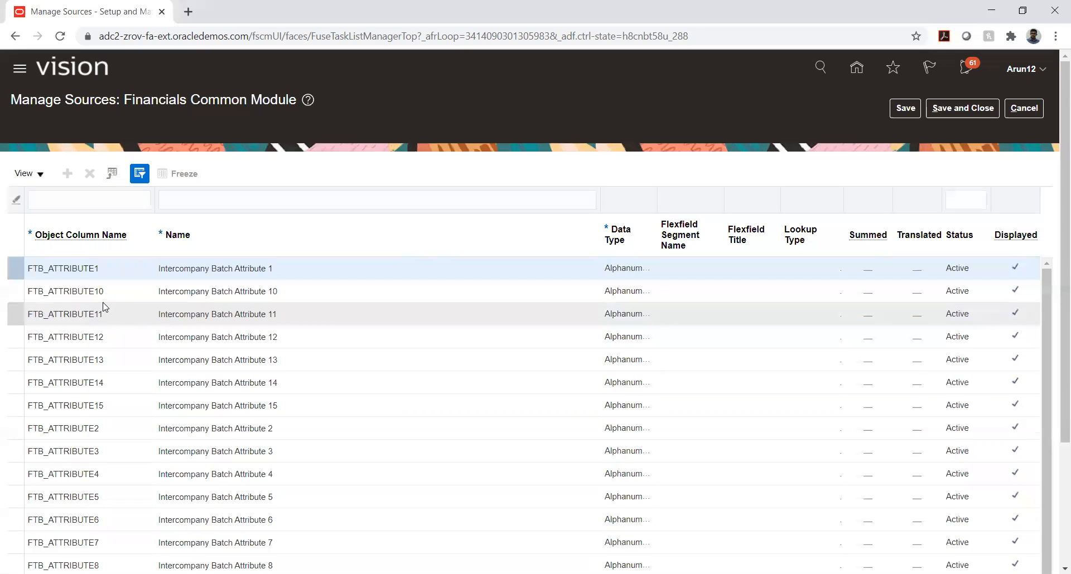
scroll(108, 311, down, 3)
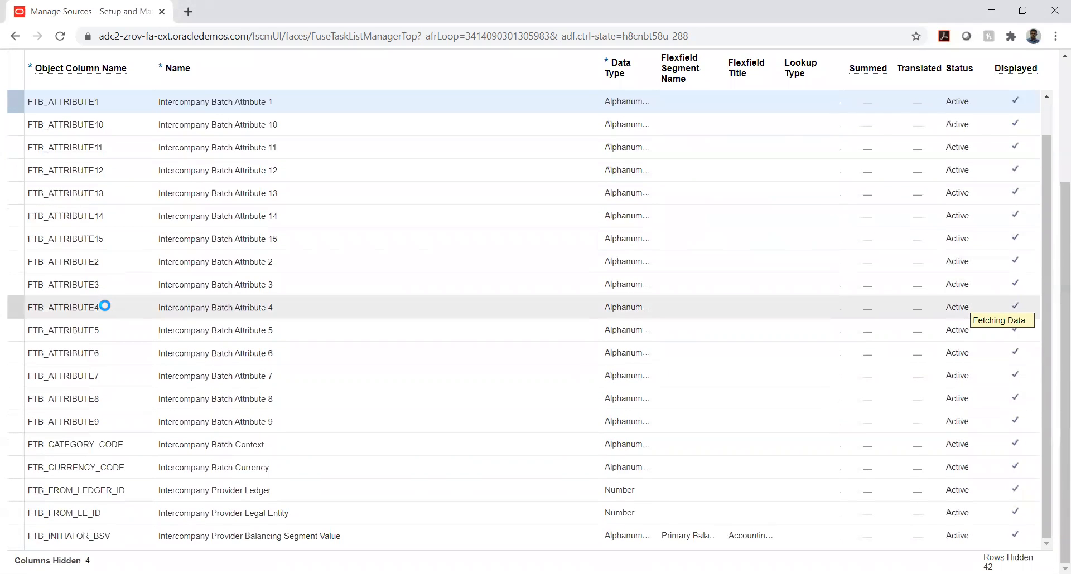
scroll(104, 307, up, 3)
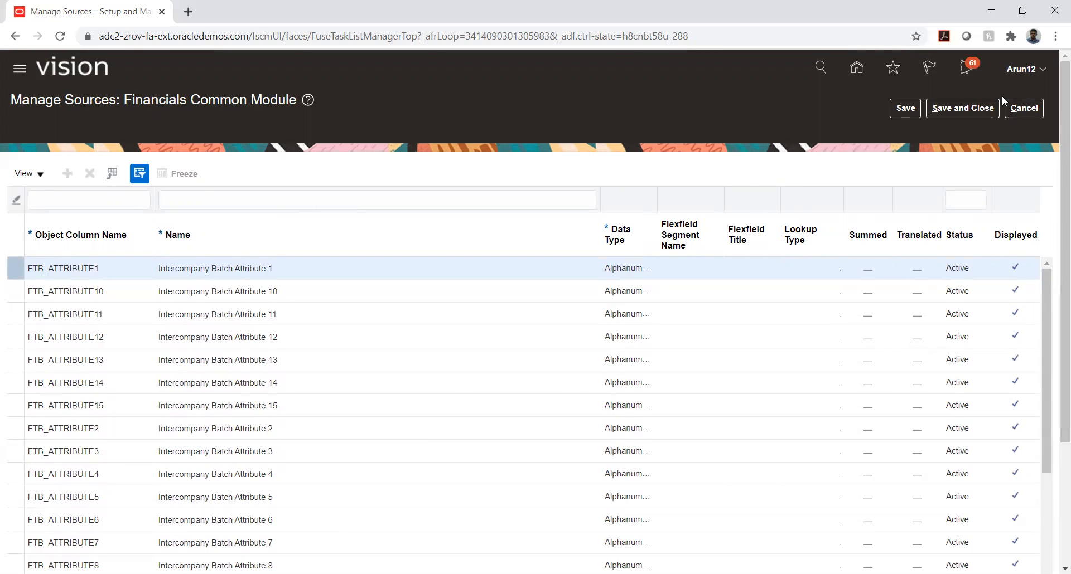
click(967, 106)
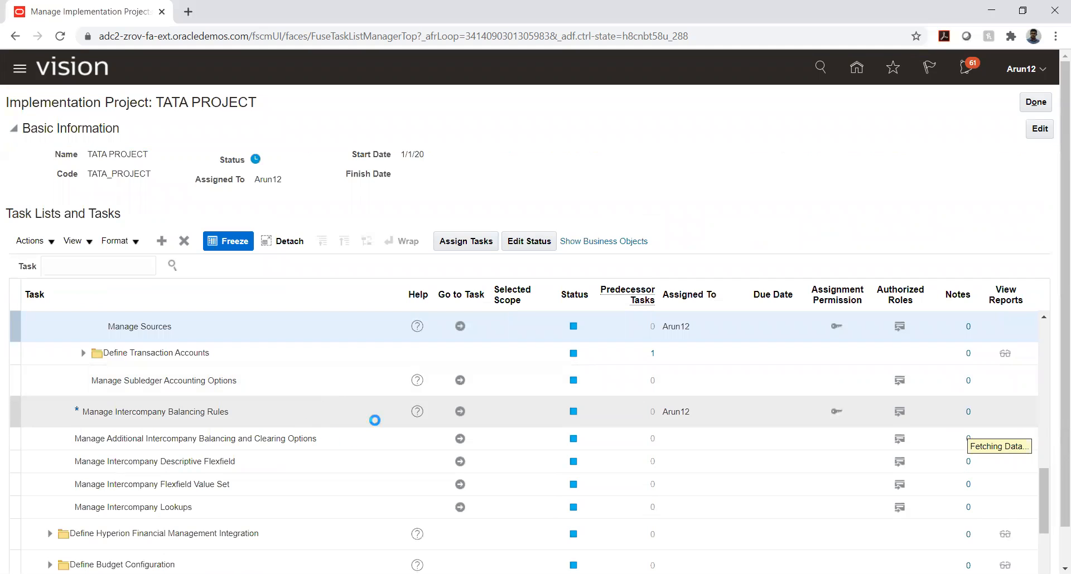
Expand the Define Transaction Accounts folder and reopen the Manage Sources task
click(83, 355)
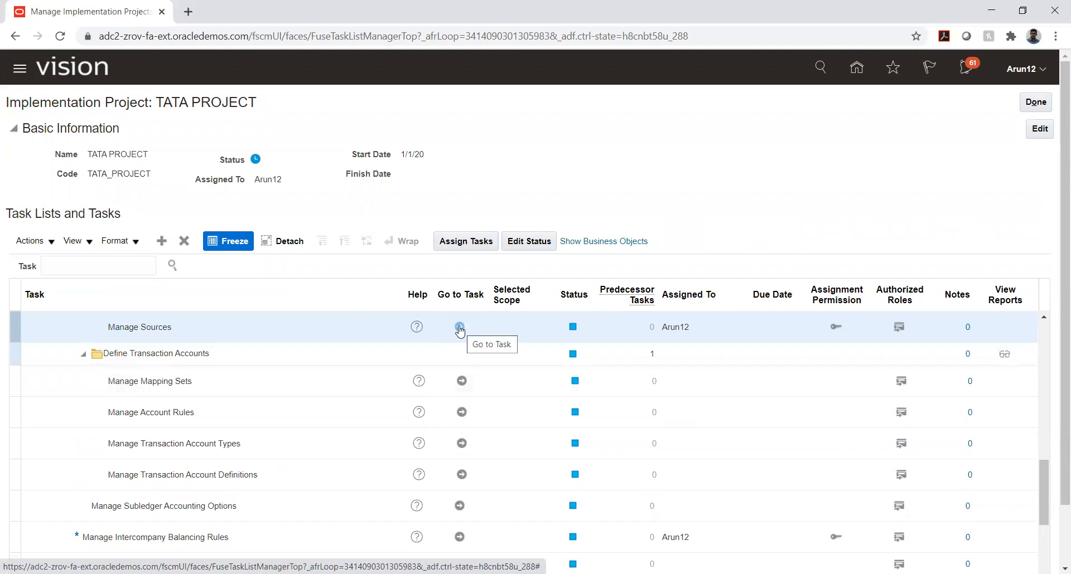
click(459, 327)
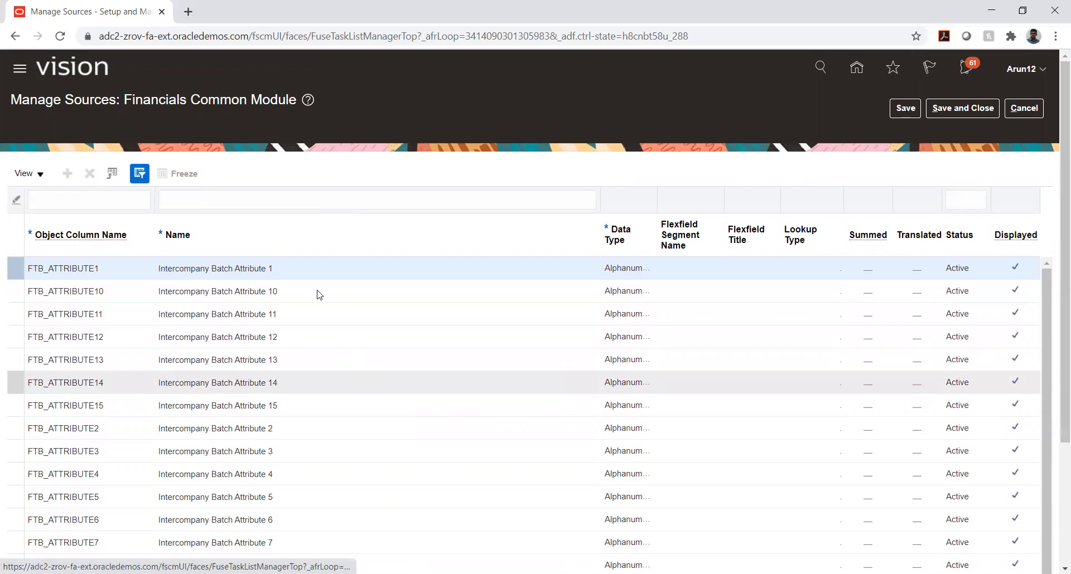
Examine the intercompany batch attribute sources, selecting the rows for attributes 1, 15 and 12 in turn
click(225, 270)
scroll(226, 272, down, 3)
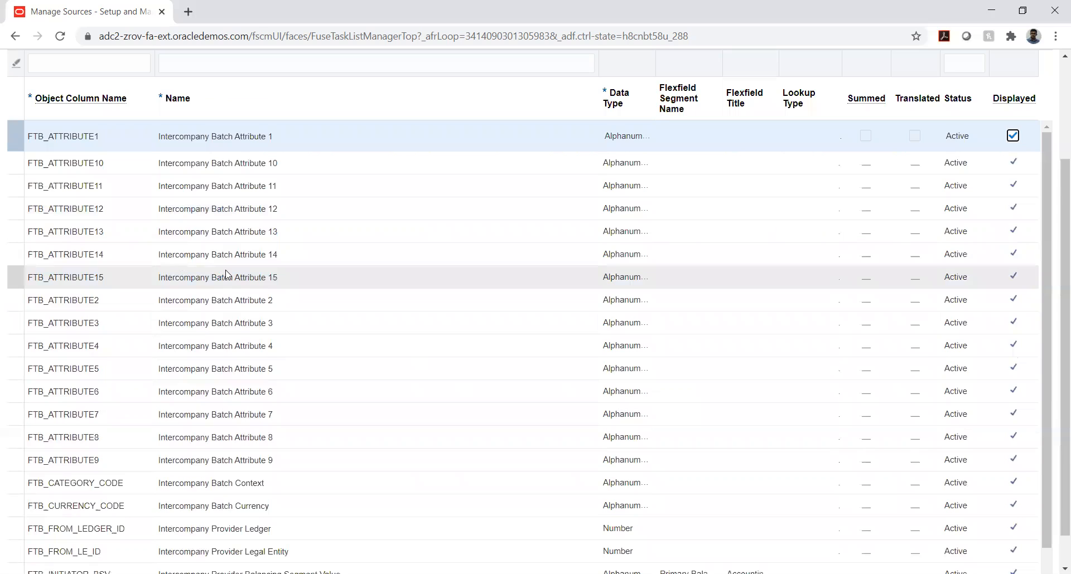
click(219, 279)
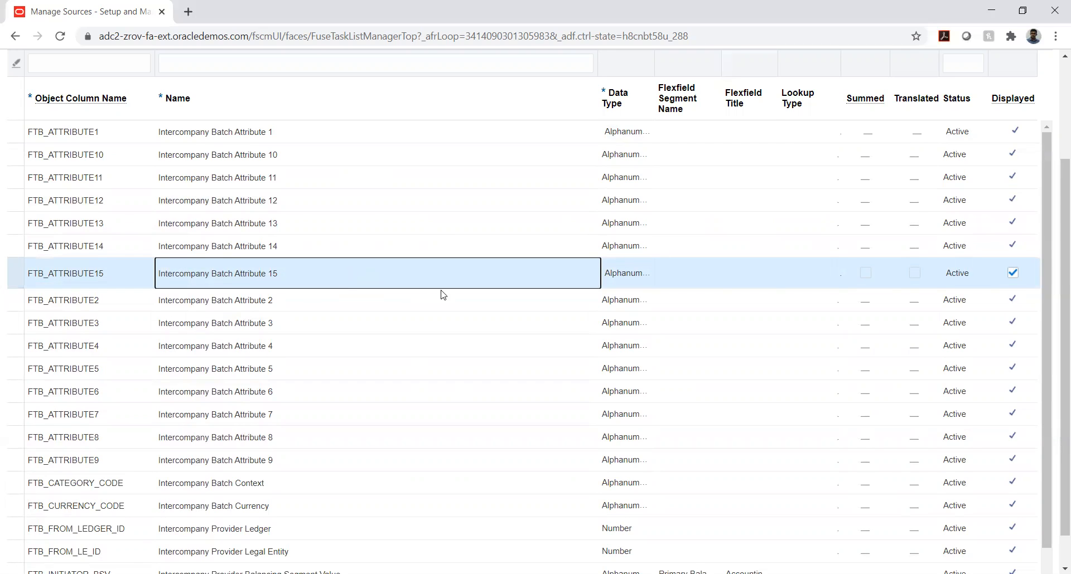
scroll(214, 243, up, 3)
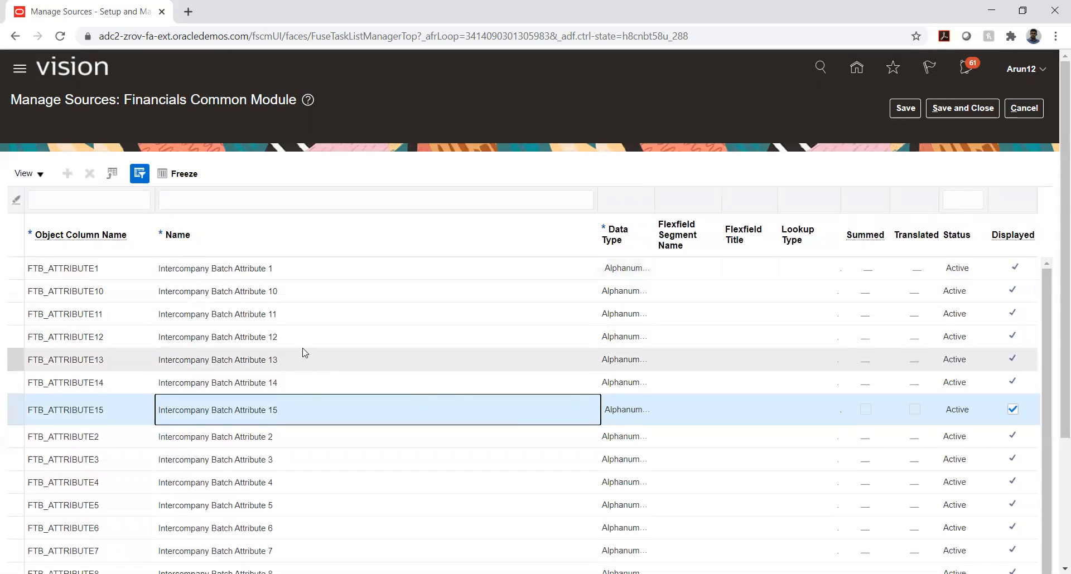
click(258, 345)
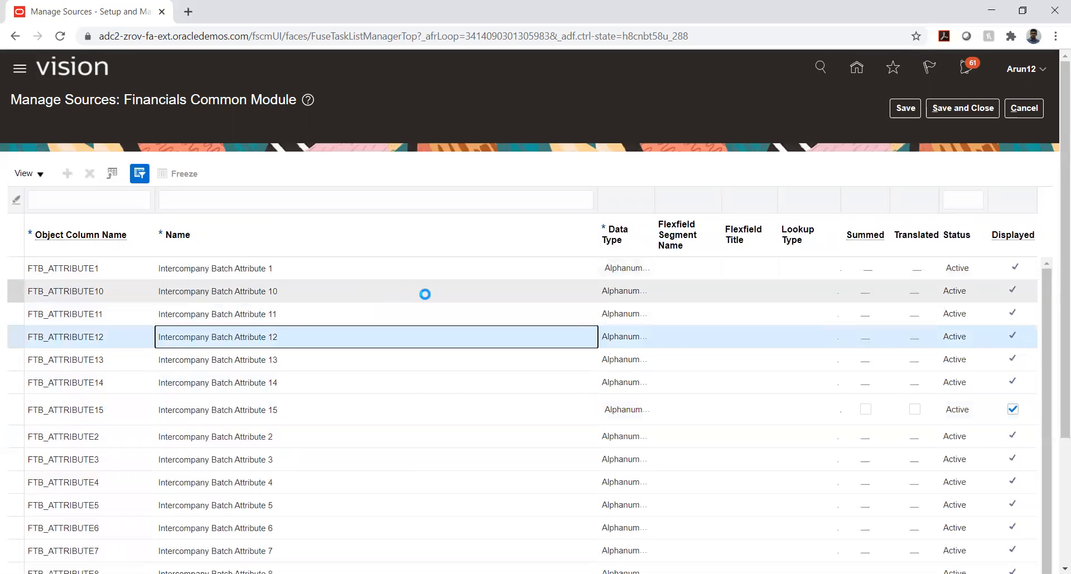
scroll(532, 330, down, 2)
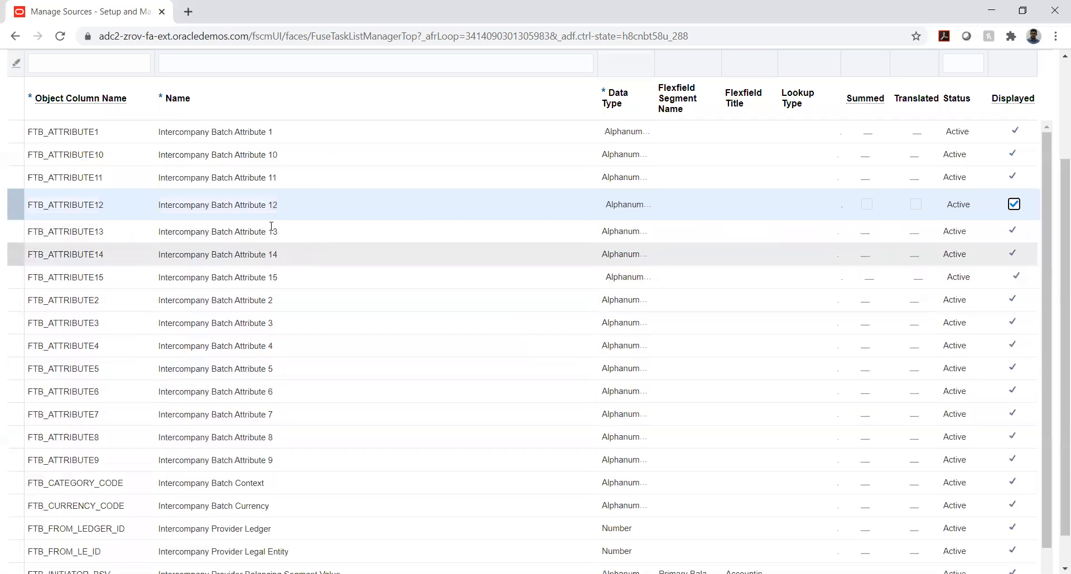
click(214, 205)
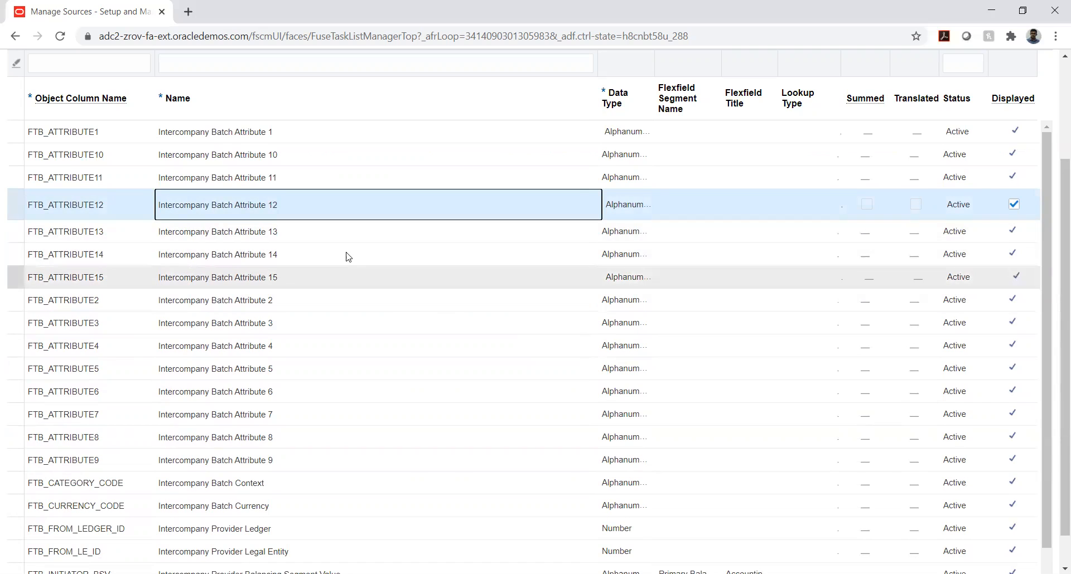
Select the FTB_ATTRIBUTE13 source row and highlight its full name, Intercompany Batch Attribute 13
click(256, 230)
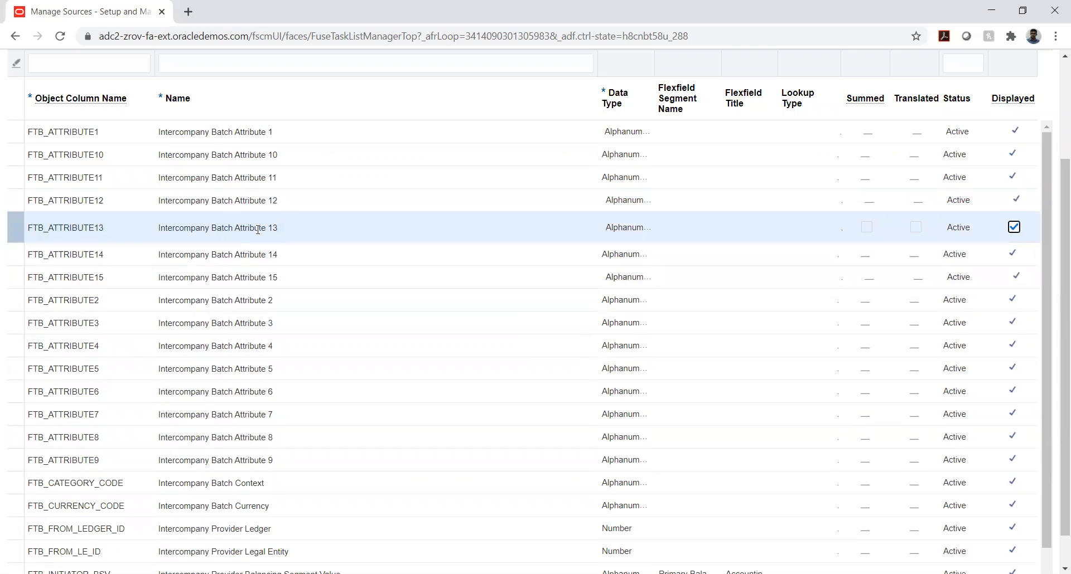
double_click(258, 230)
click(258, 229)
double_click(257, 229)
click(257, 230)
double_click(257, 230)
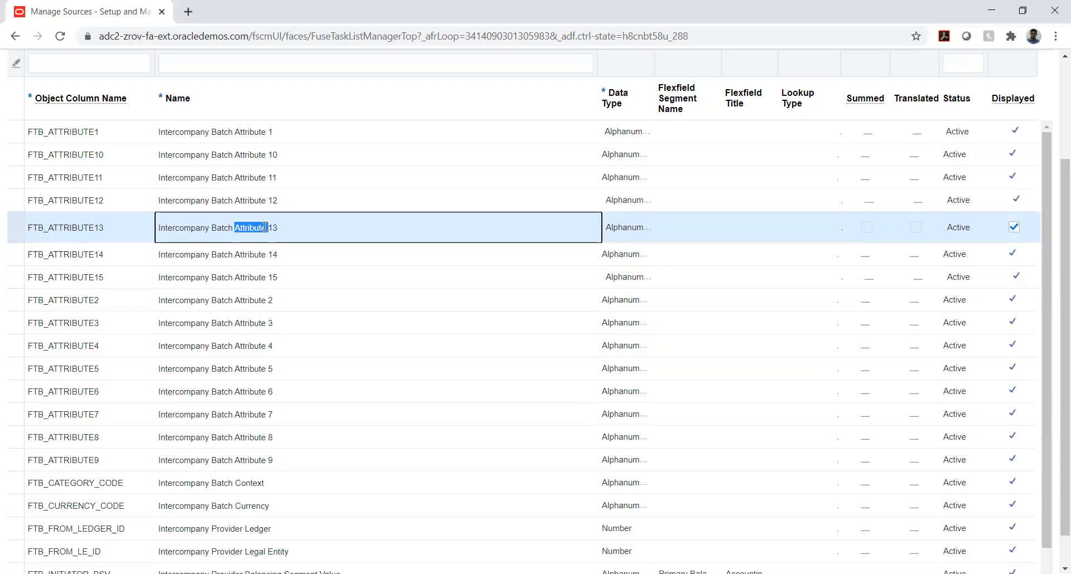
click(272, 226)
triple_click(272, 227)
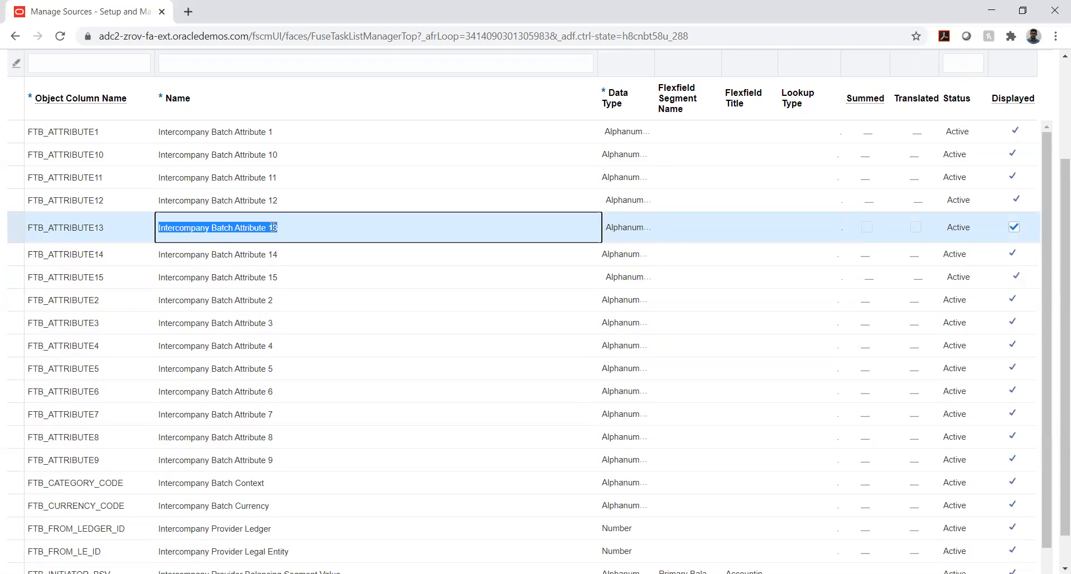
Select the FTB_ATTRIBUTE1 source row and look over the view options available for the sources table
scroll(271, 228, up, 3)
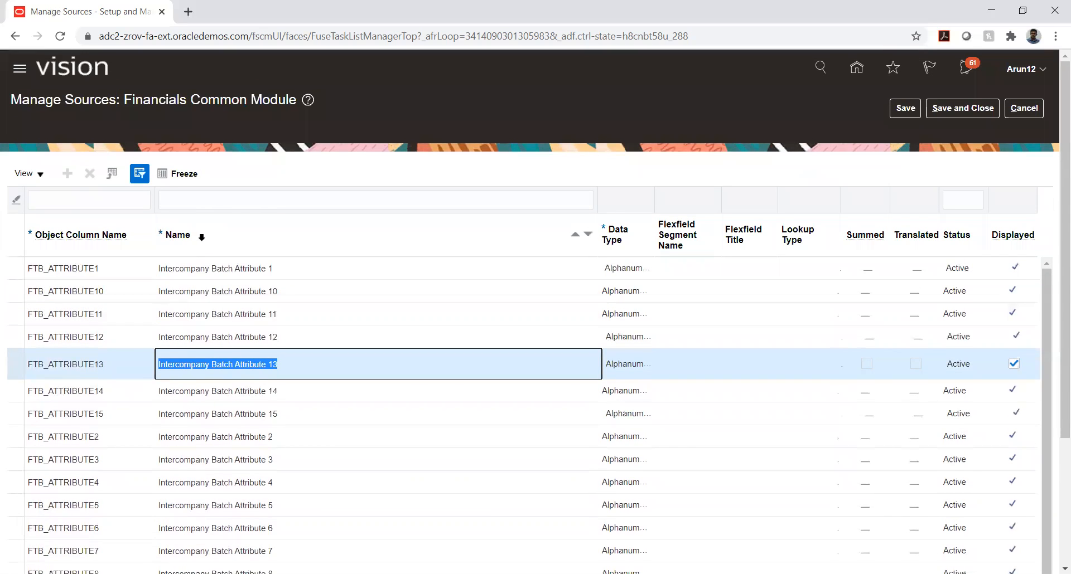
click(76, 273)
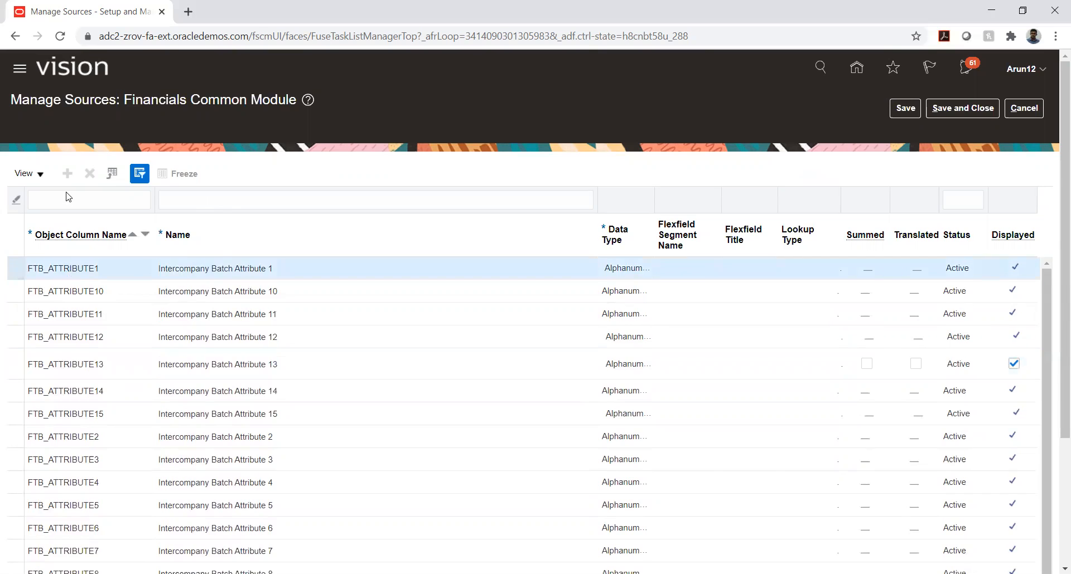
scroll(164, 231, up, 3)
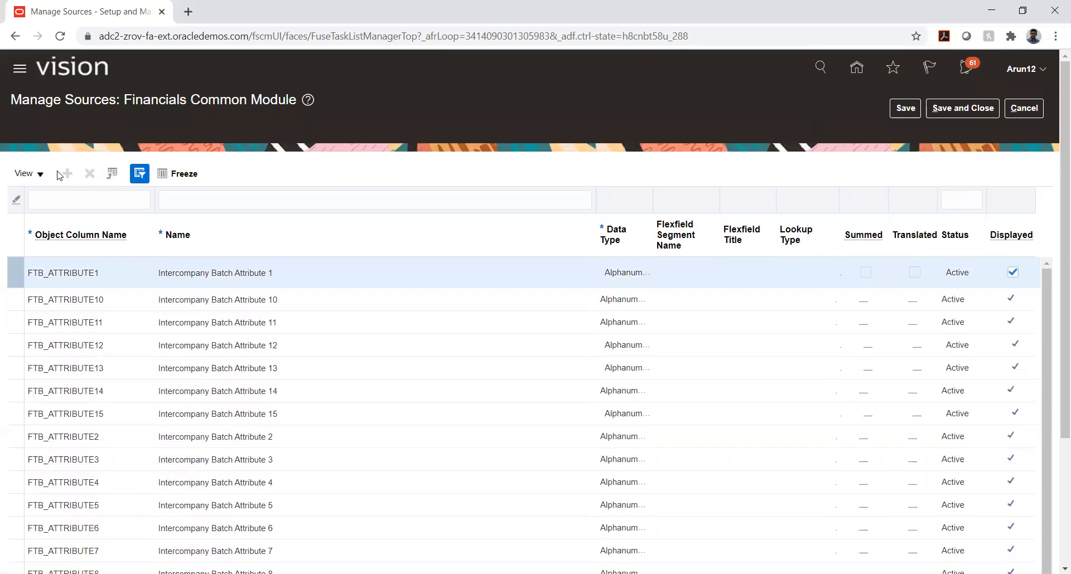
click(42, 179)
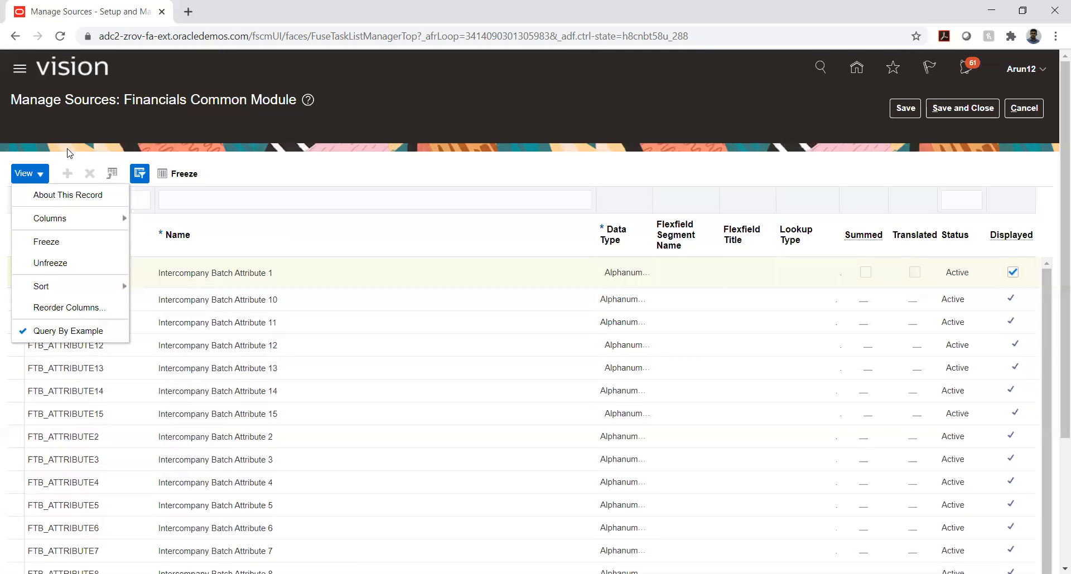
click(318, 172)
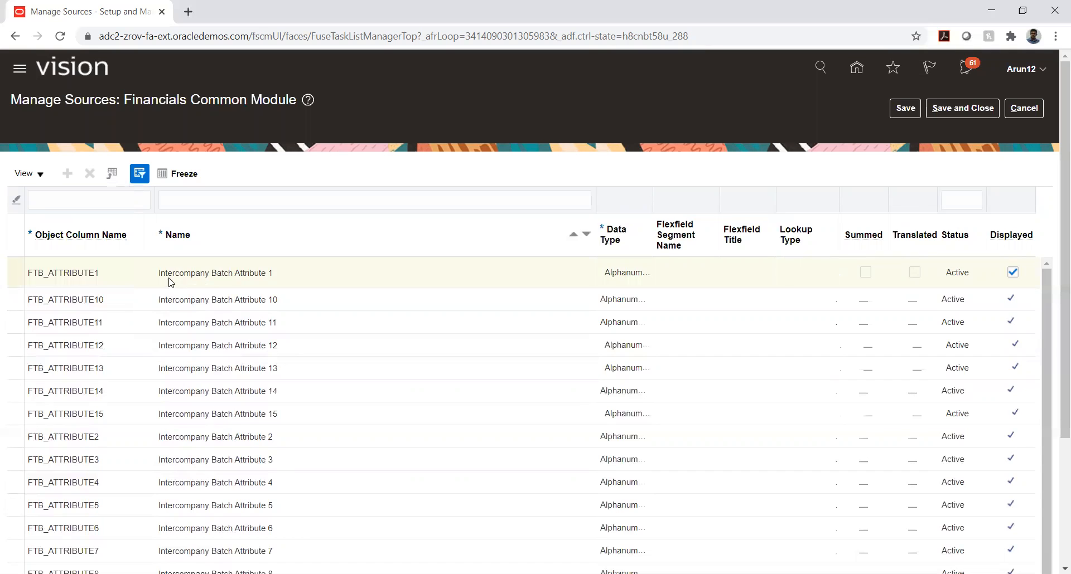
click(119, 270)
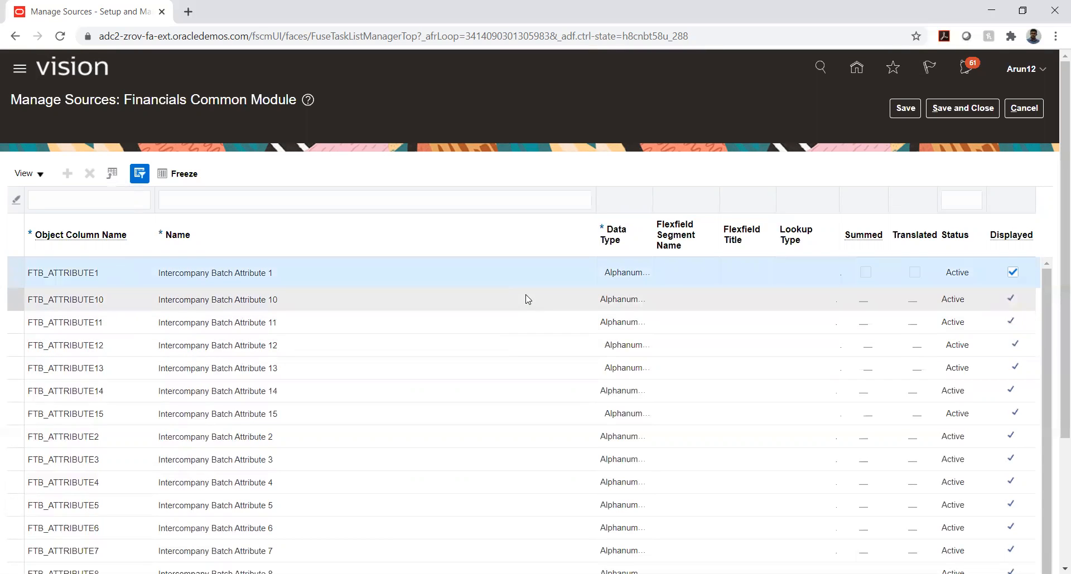
Review the sources list from the batch attributes through the transaction attributes and receiver fields, and save and close it
scroll(689, 323, down, 2)
scroll(690, 323, down, 3)
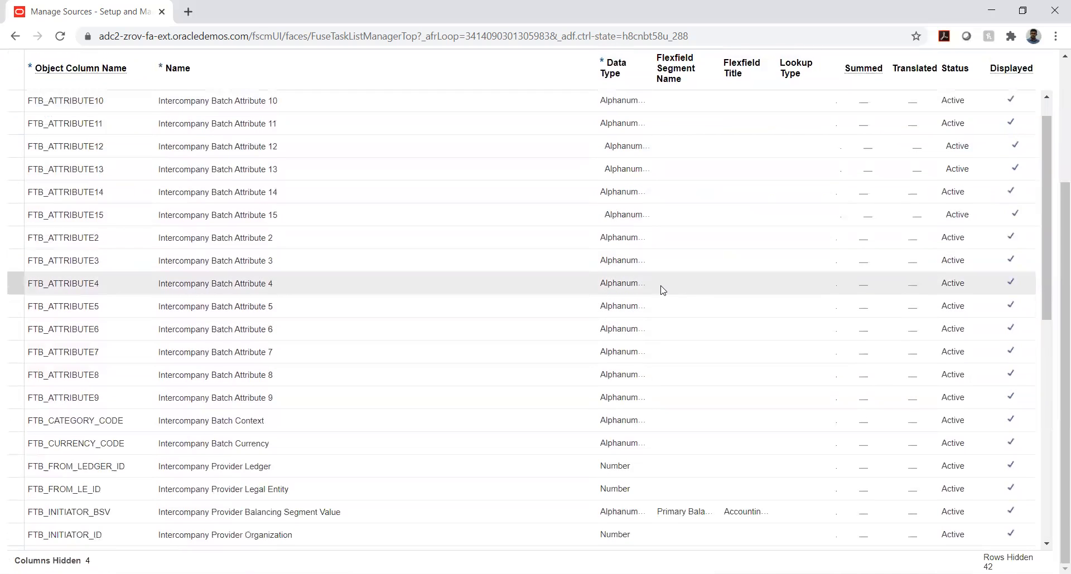
scroll(662, 289, down, 6)
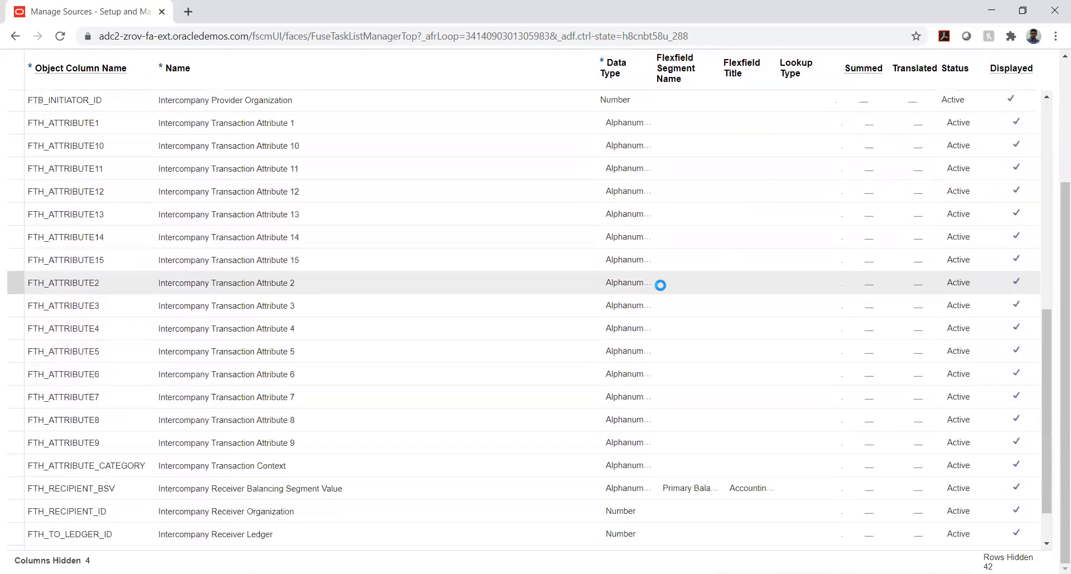
scroll(662, 288, down, 1)
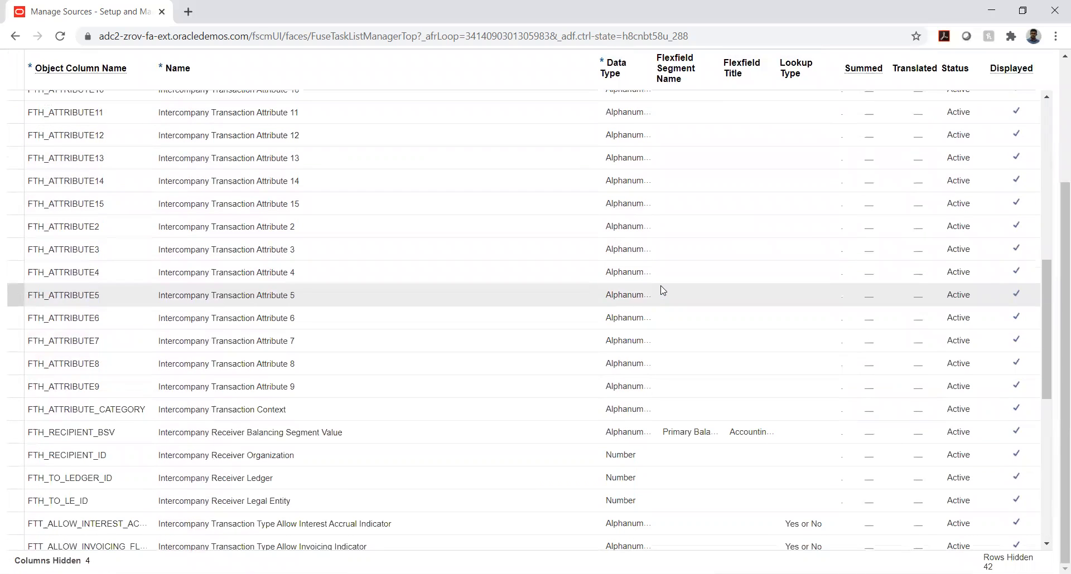
scroll(662, 289, up, 6)
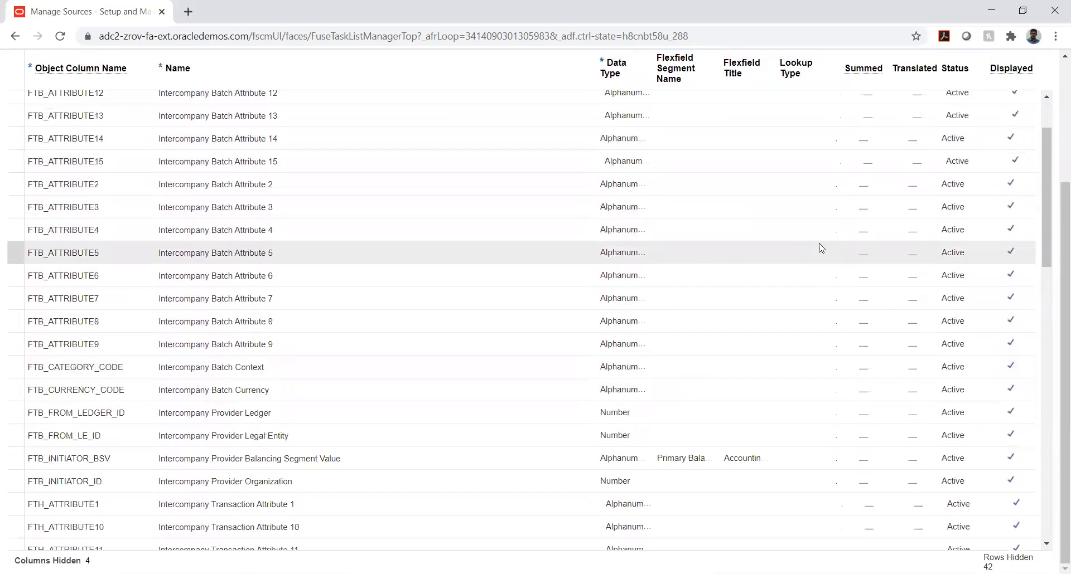
scroll(819, 246, up, 4)
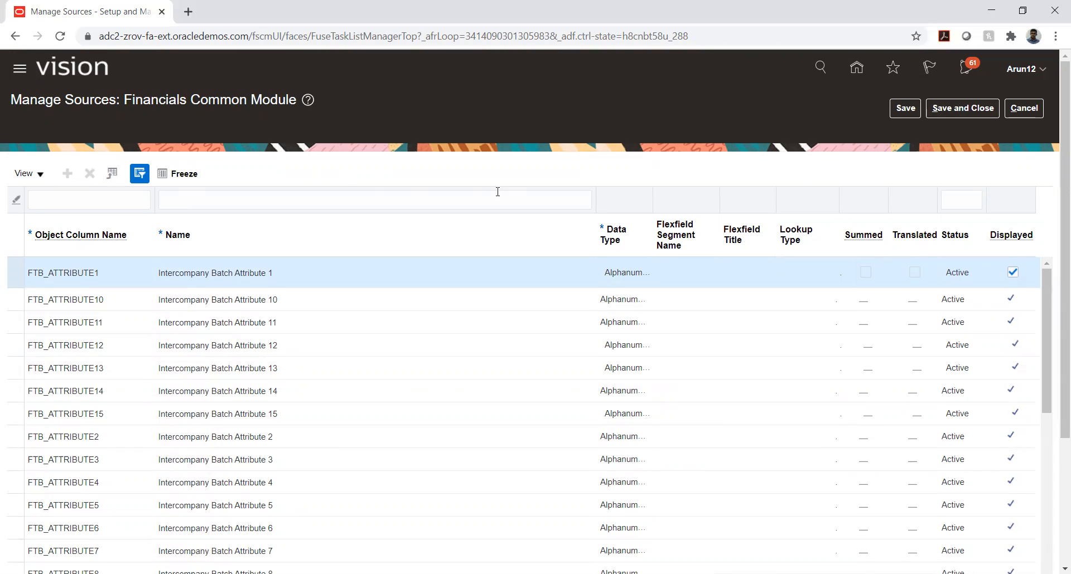
click(946, 112)
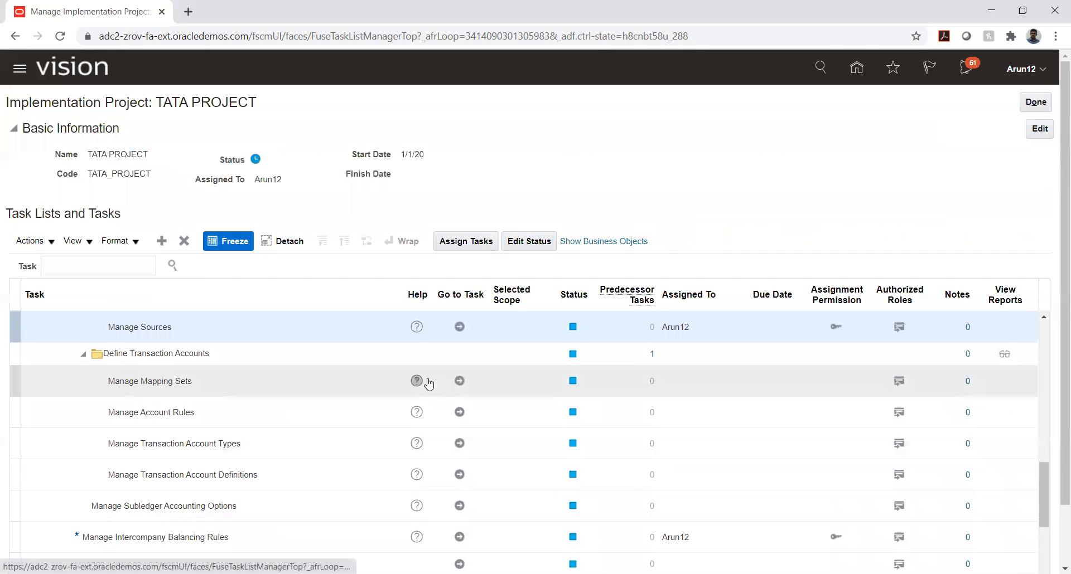
Open Manage Mapping Sets, search for all existing mapping sets, and start creating a new one
click(459, 382)
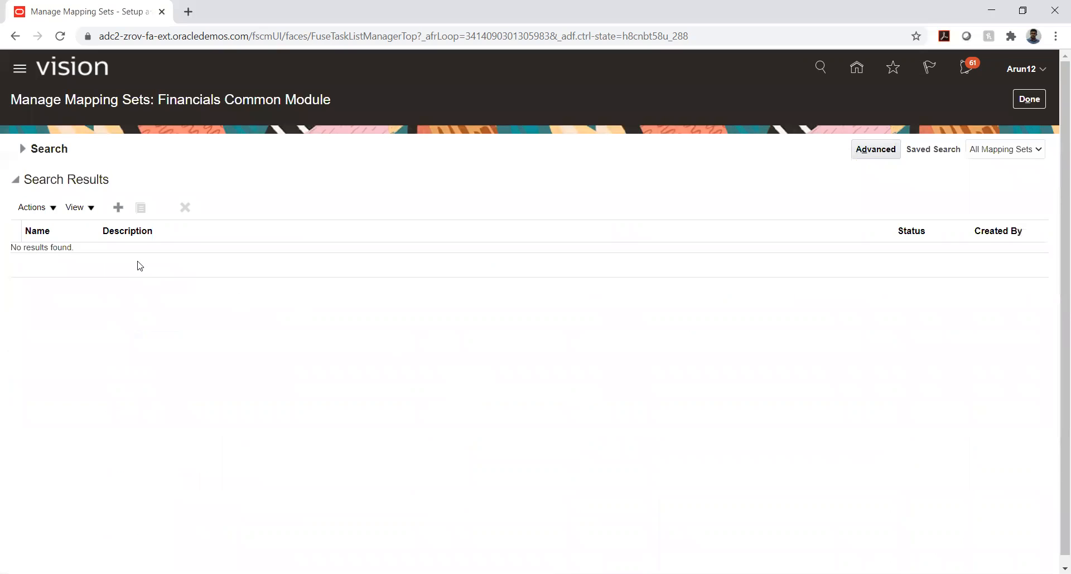
click(23, 149)
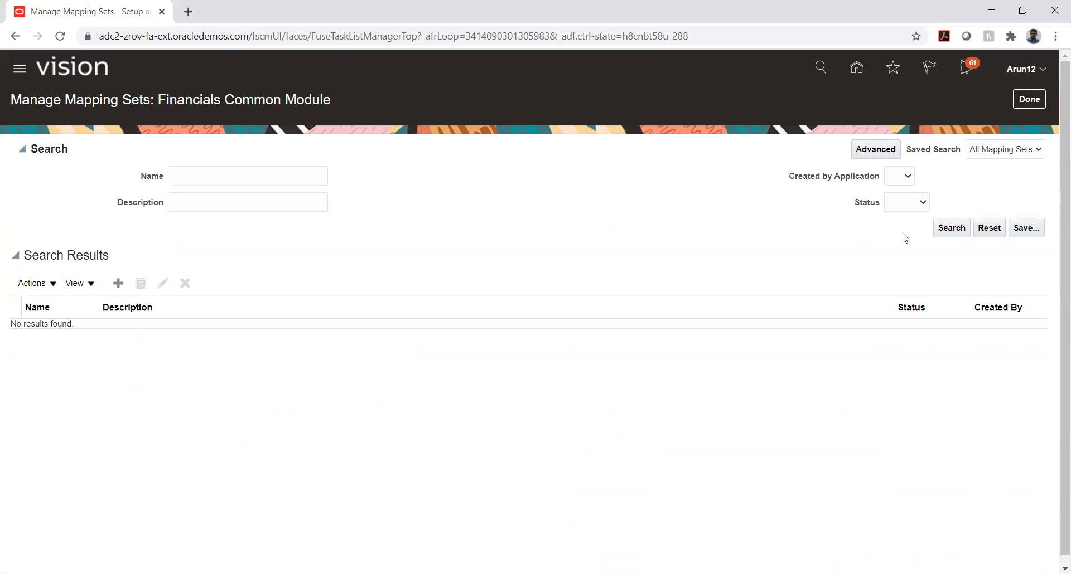
click(956, 230)
click(116, 282)
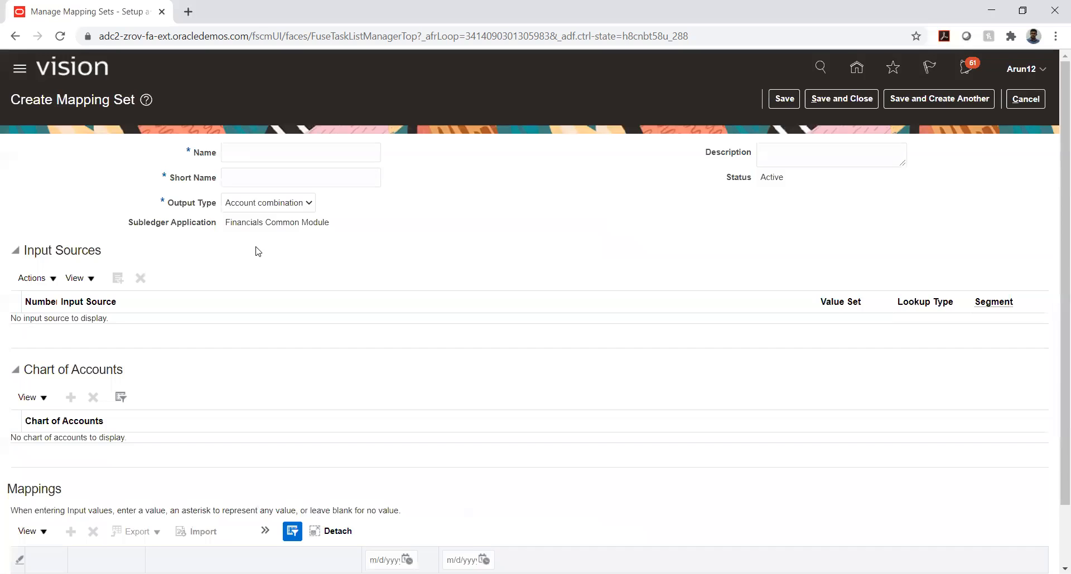
Switch the new mapping set's output type to Segment and back to Account combination
scroll(258, 252, down, 2)
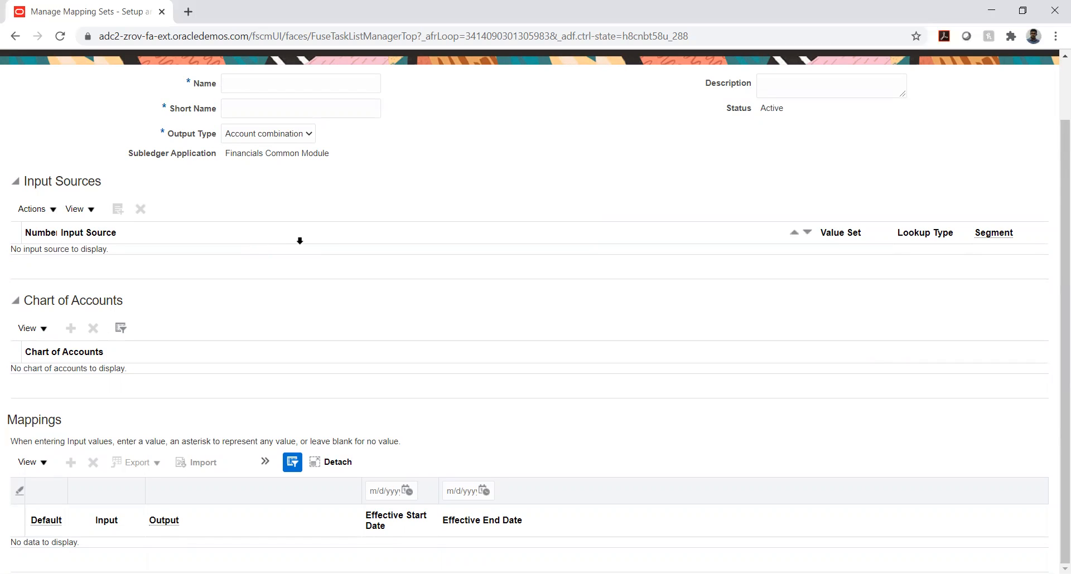
click(281, 136)
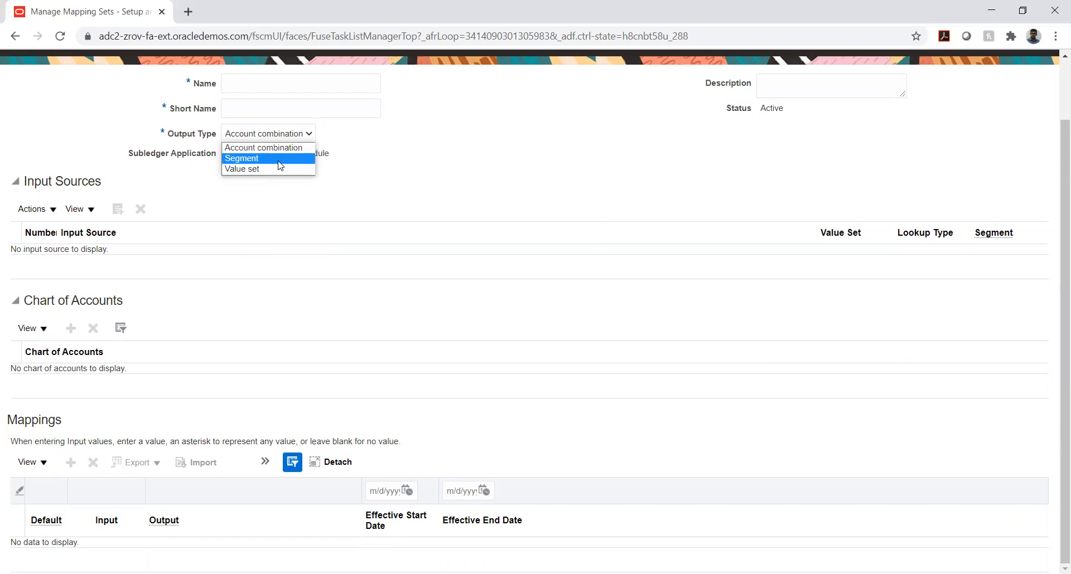
click(280, 158)
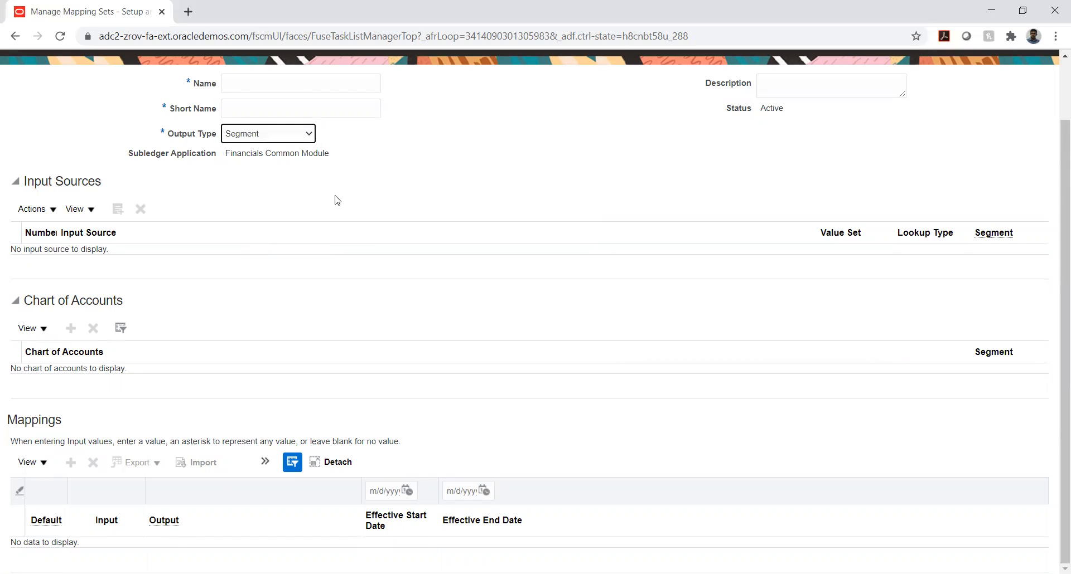
click(260, 139)
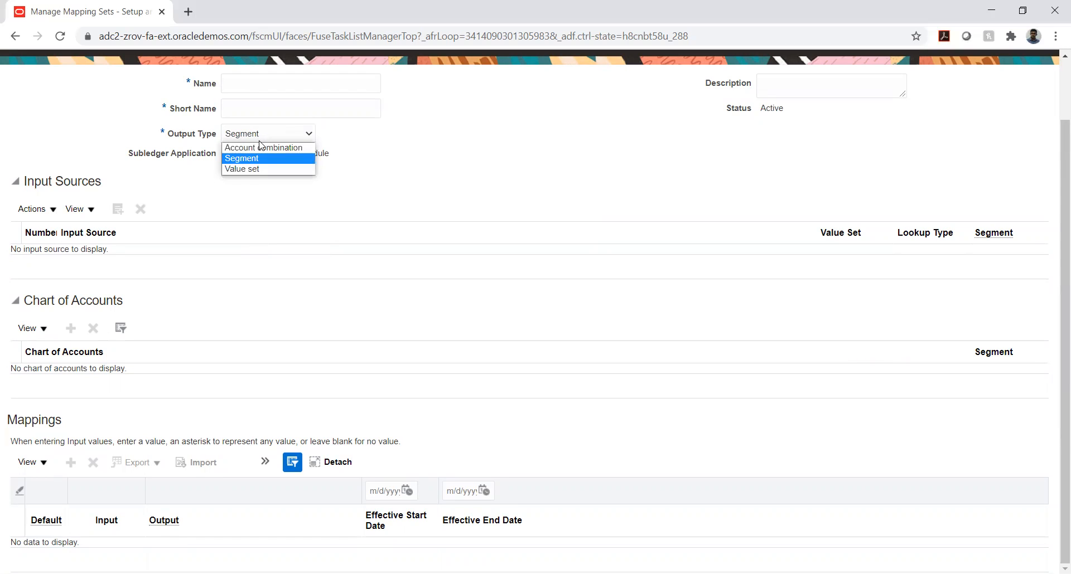
click(261, 148)
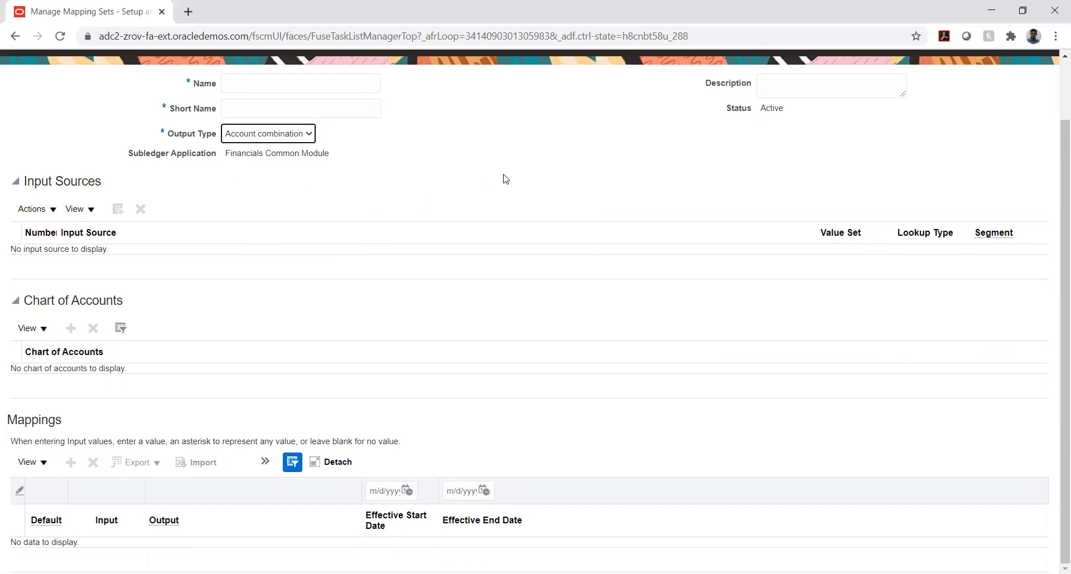
Look over the blank mapping set form, checking the name field and the choices available for the output type
click(410, 176)
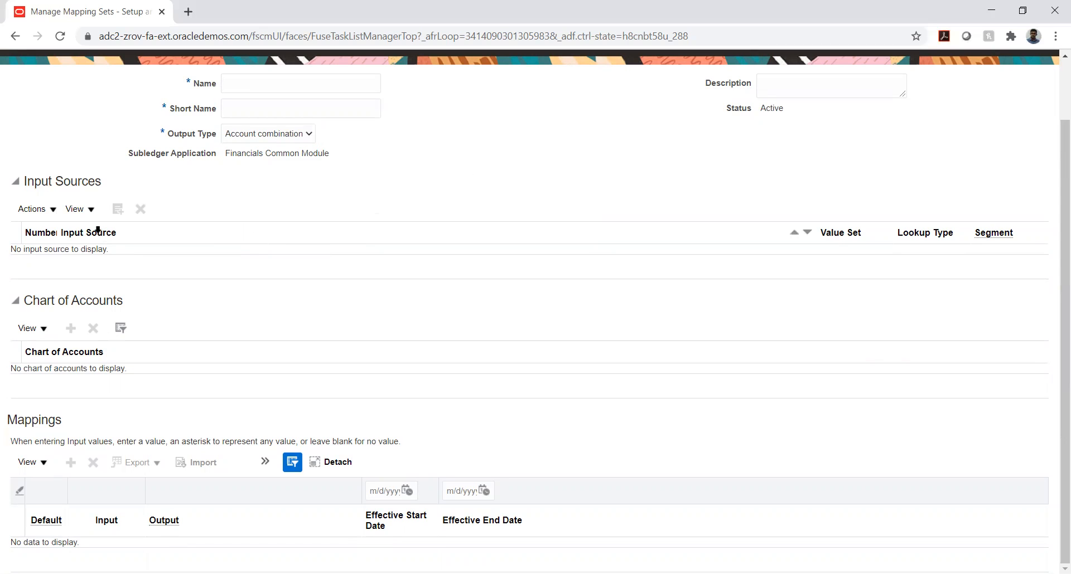
scroll(530, 233, up, 1)
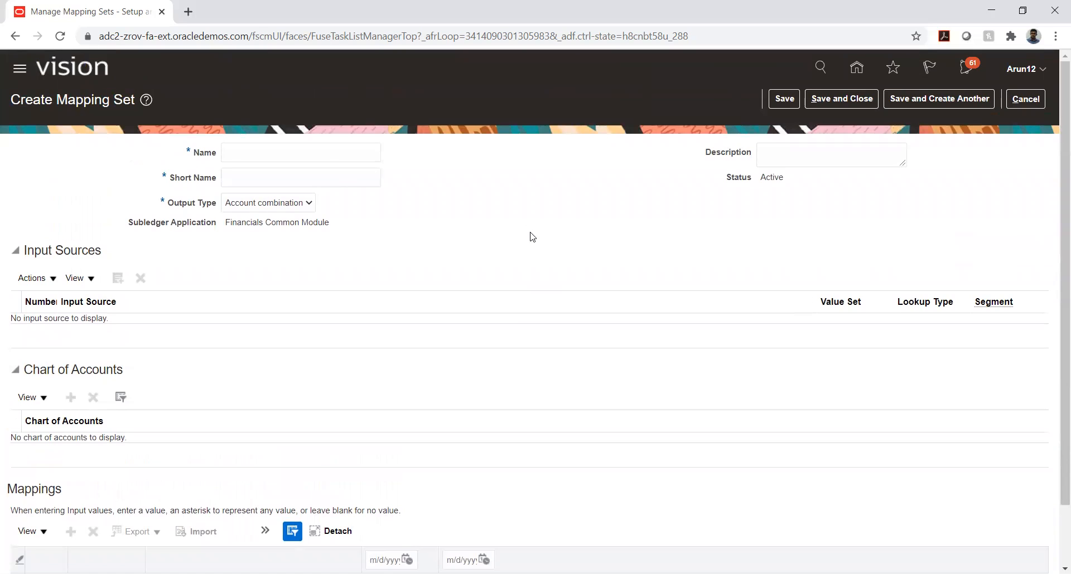
scroll(530, 234, down, 1)
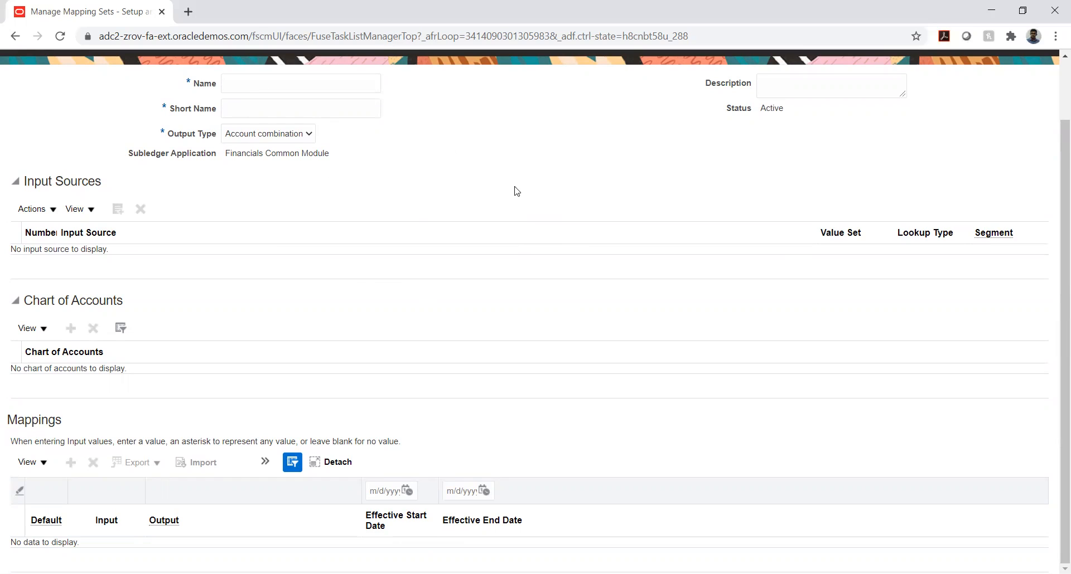
scroll(516, 191, up, 2)
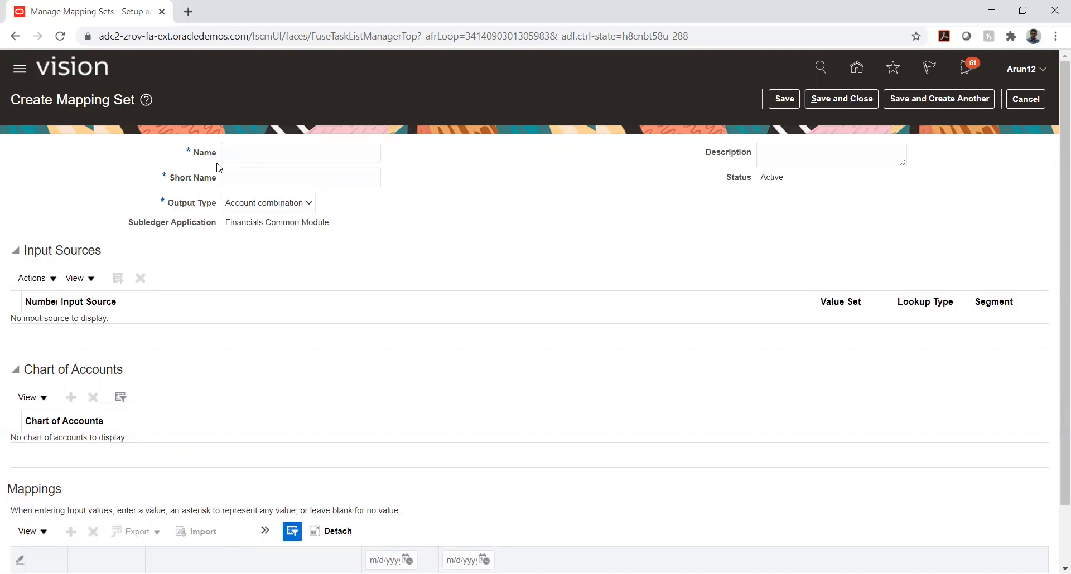
click(242, 147)
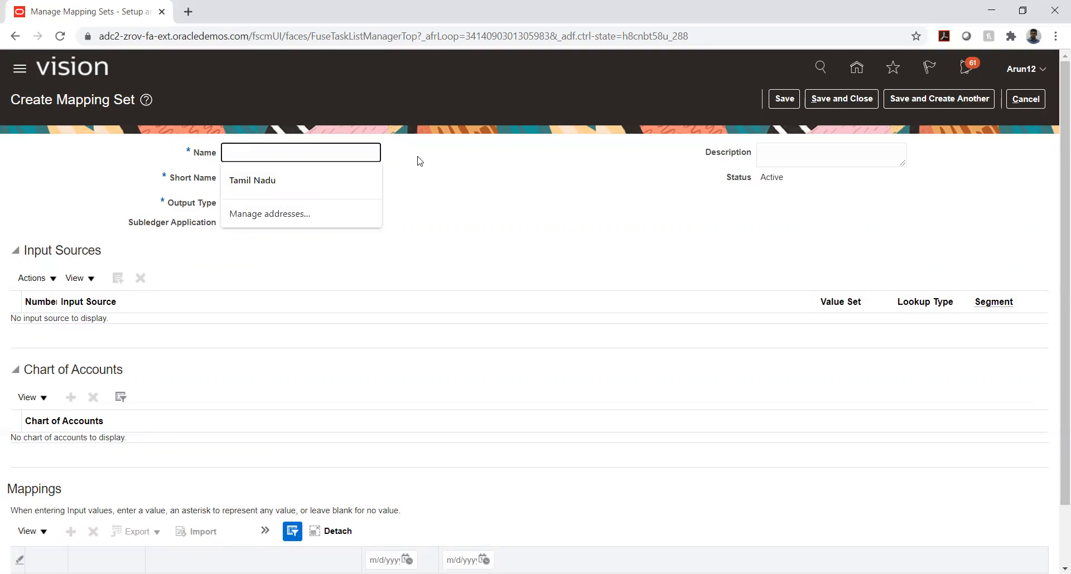
click(439, 178)
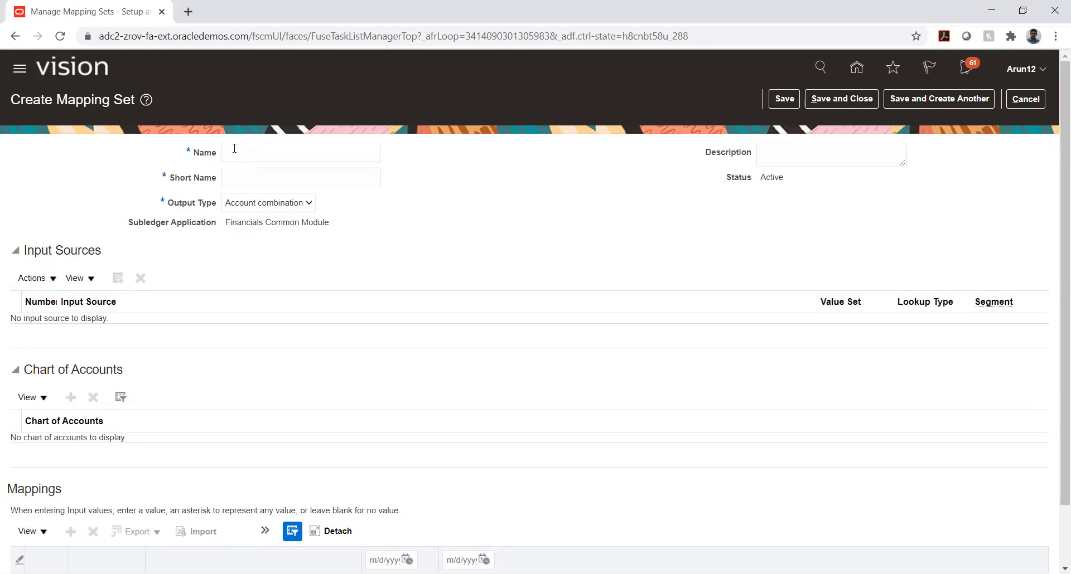
click(242, 206)
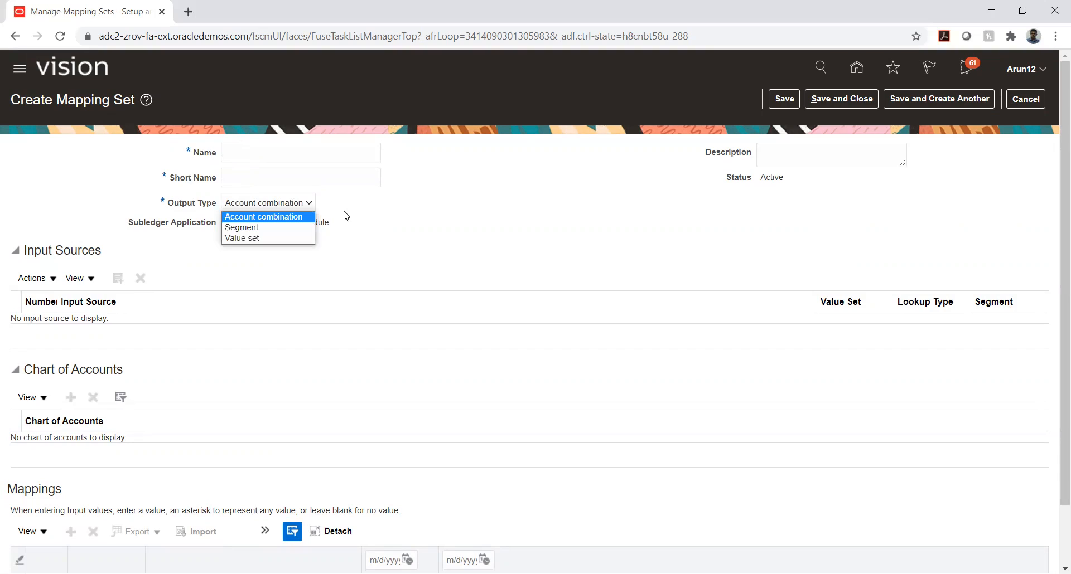
click(397, 215)
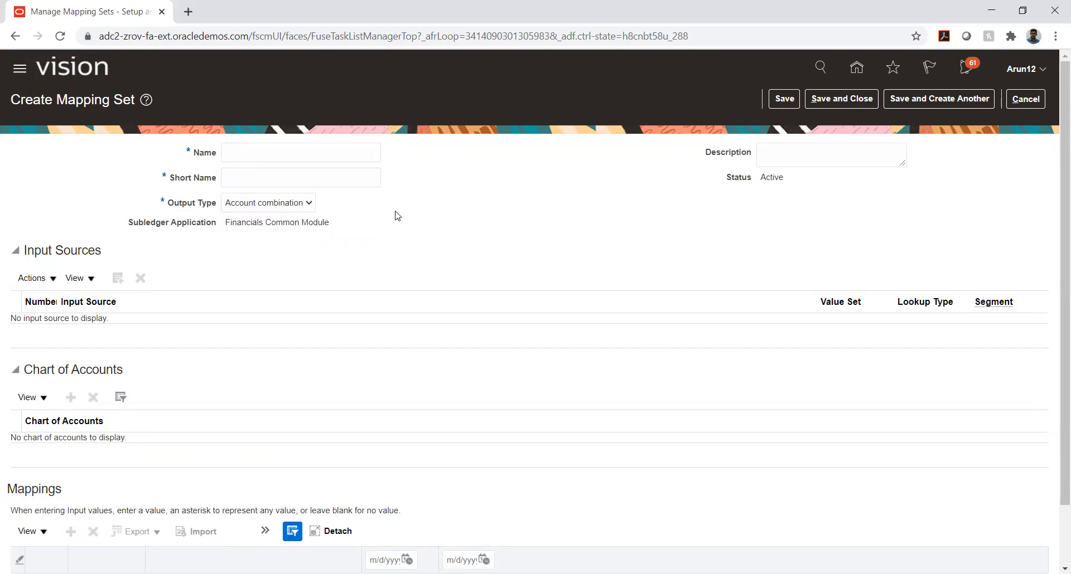
click(301, 206)
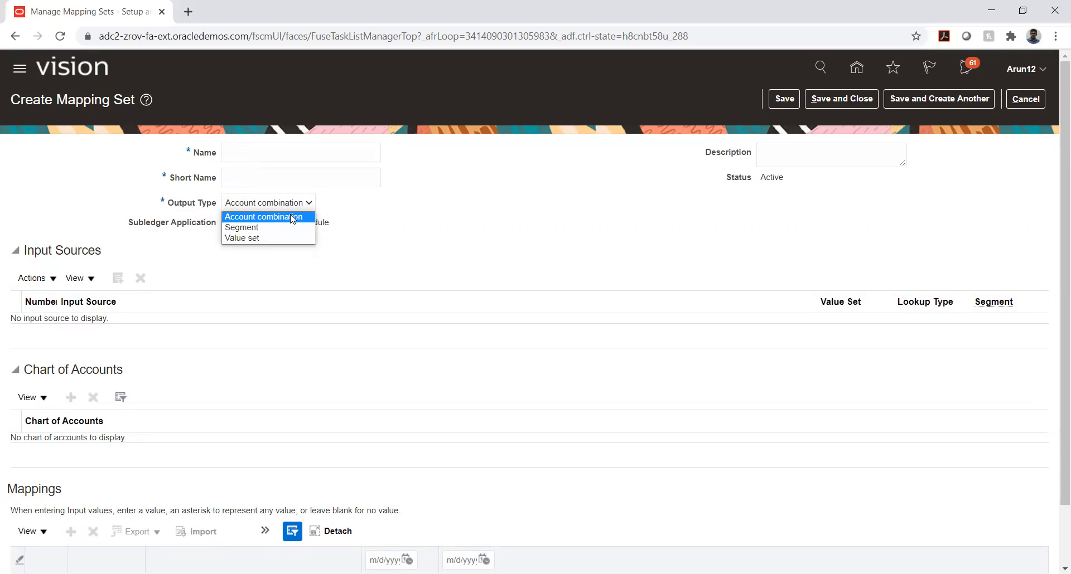
click(424, 203)
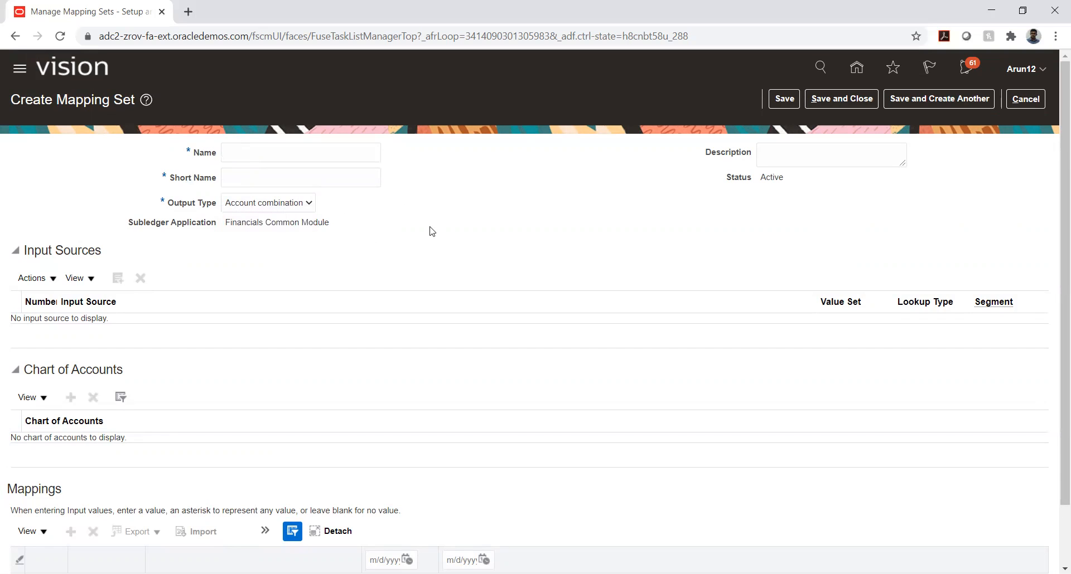
Examine the input sources, chart of accounts and mappings sections of the new mapping set
scroll(586, 259, down, 2)
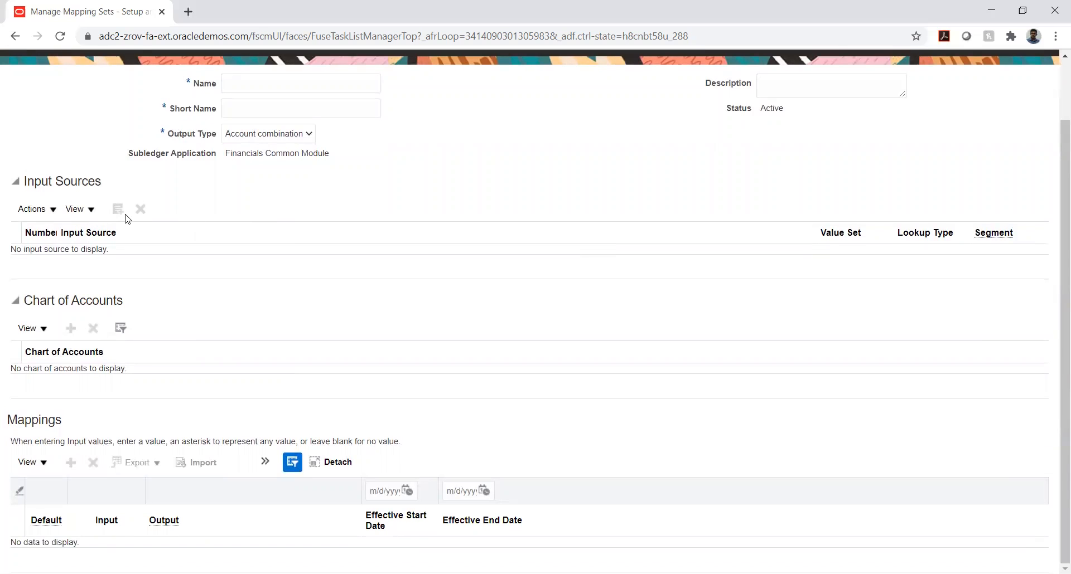
scroll(785, 189, up, 2)
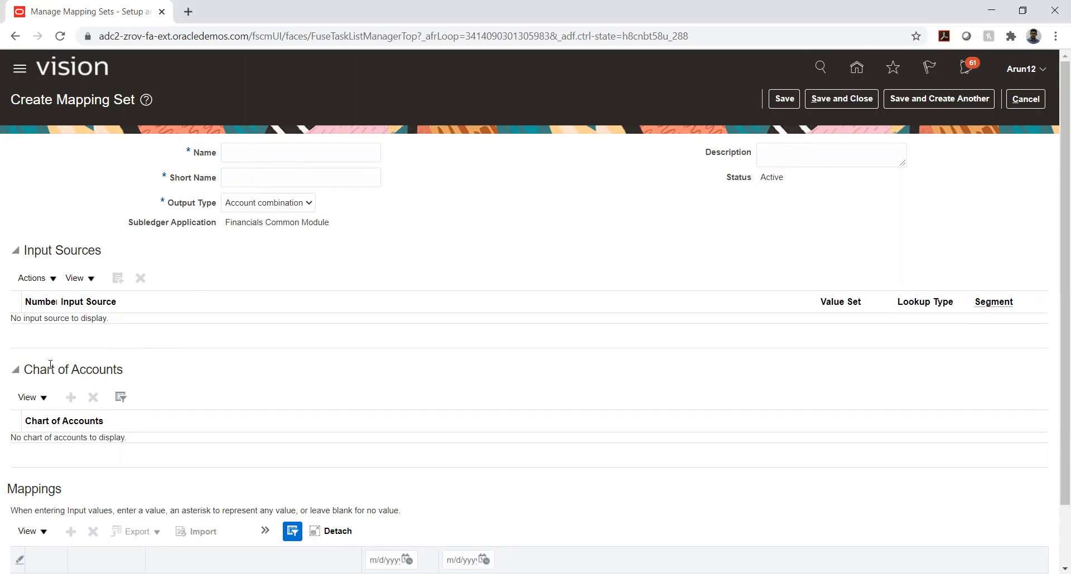
scroll(90, 322, down, 1)
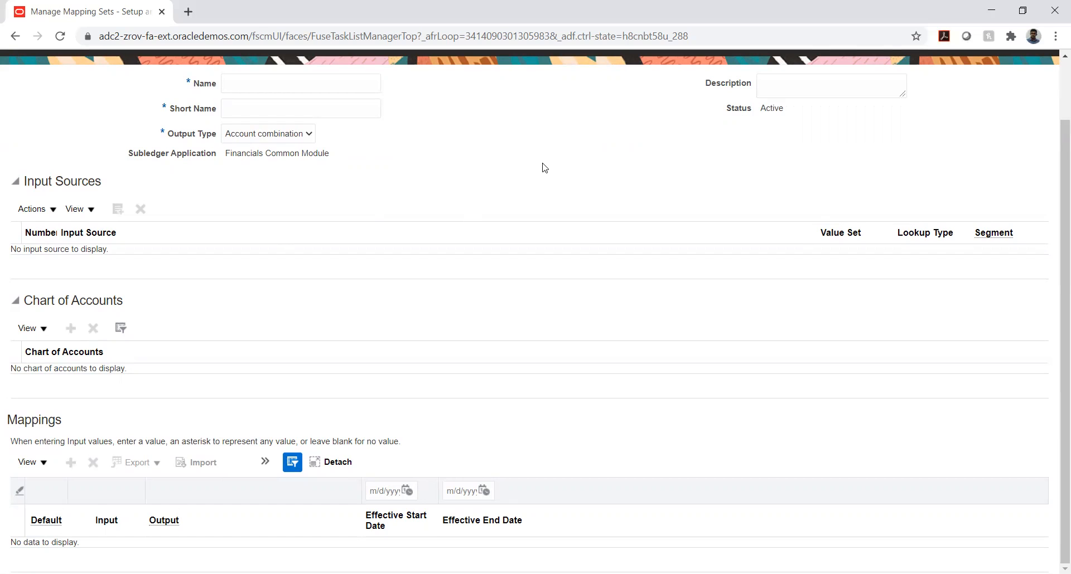
scroll(542, 163, up, 2)
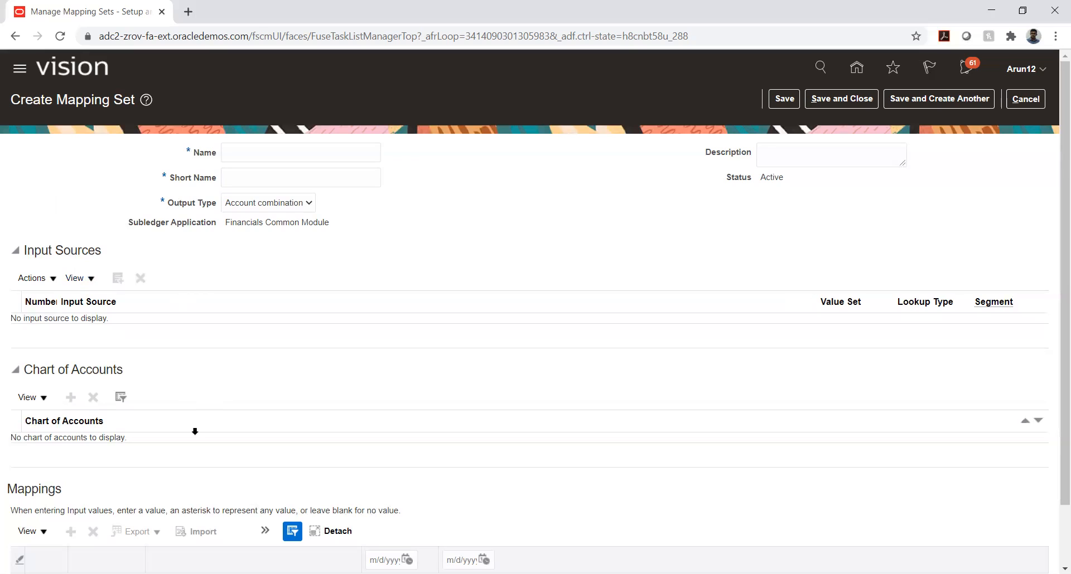
drag(1061, 358, 1060, 479)
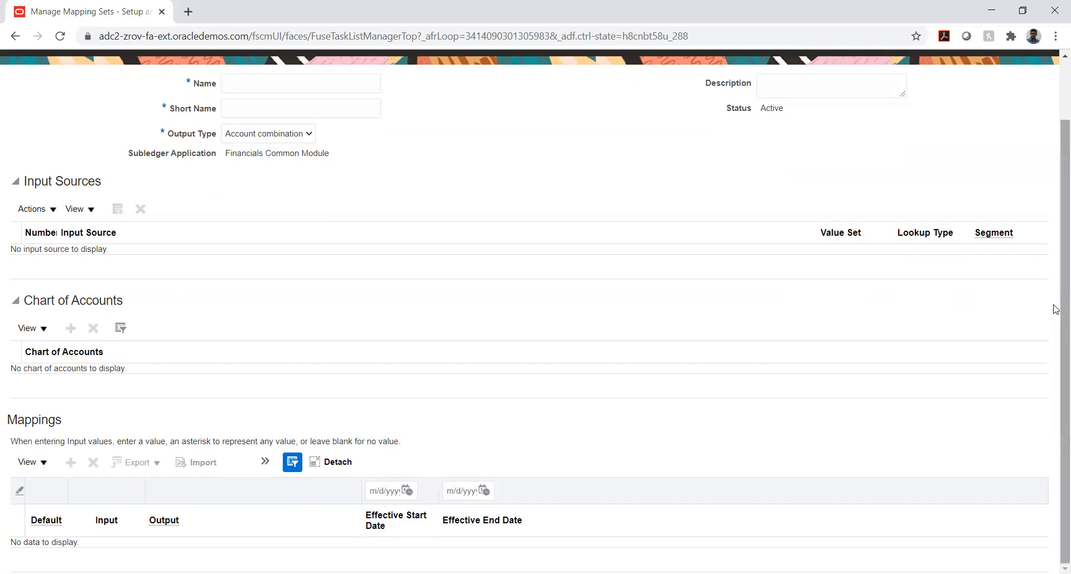
scroll(1054, 308, up, 2)
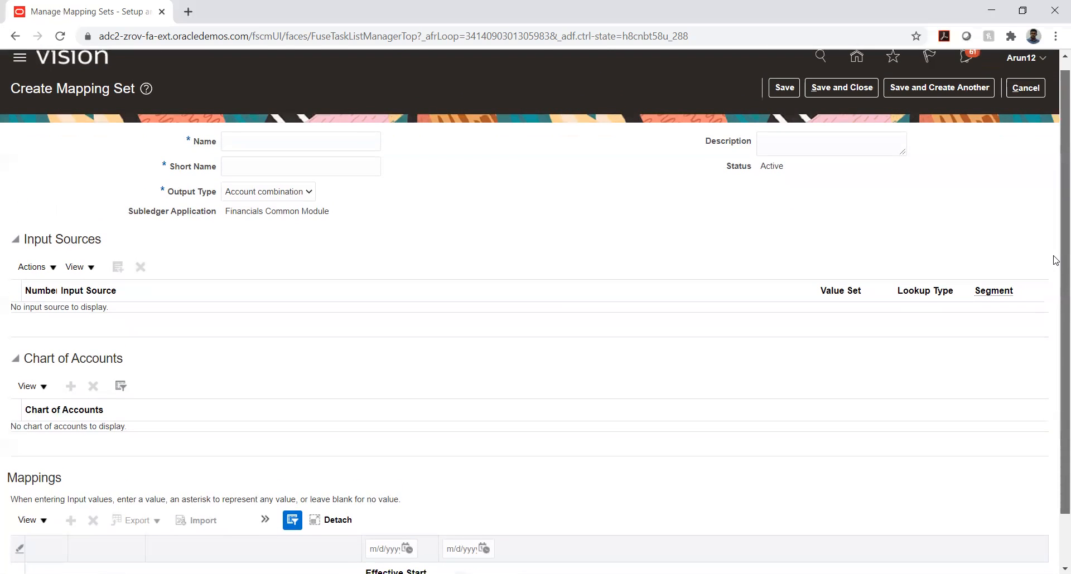